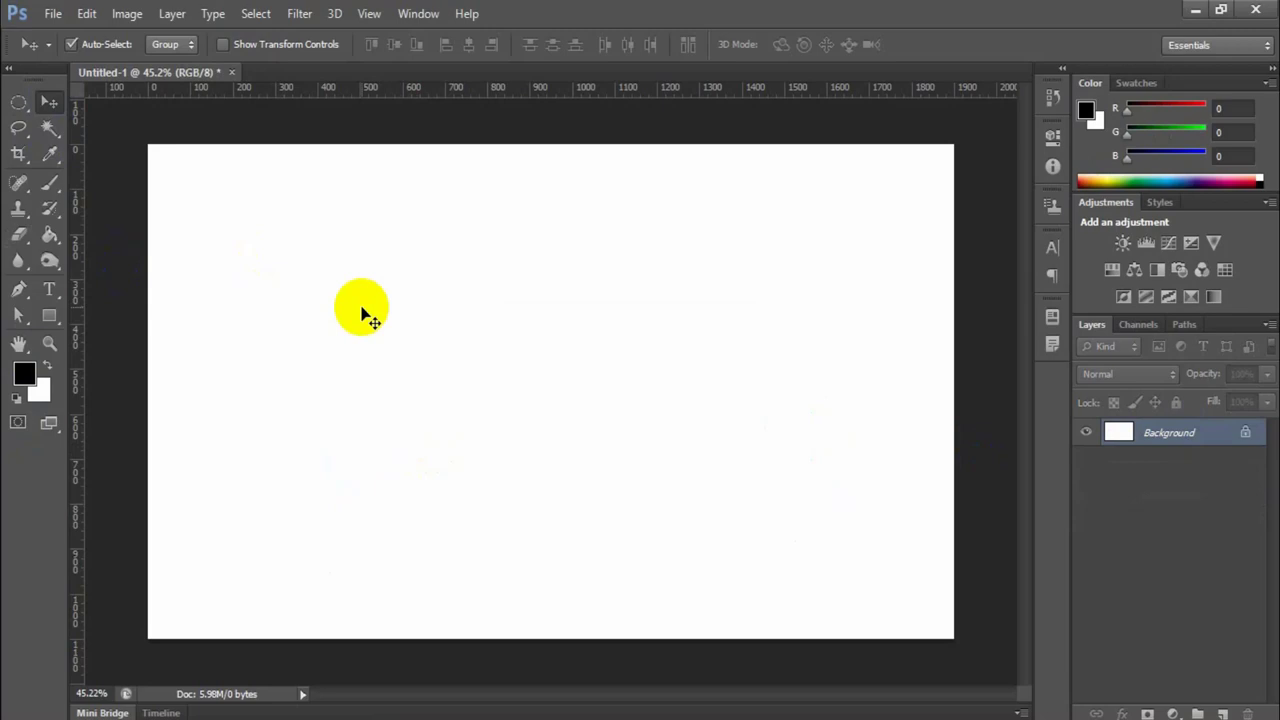
Step: Select the Paint Bucket Tool from the Gradient tool flyout
{"action": "left_click", "coordinate": [47, 231]}
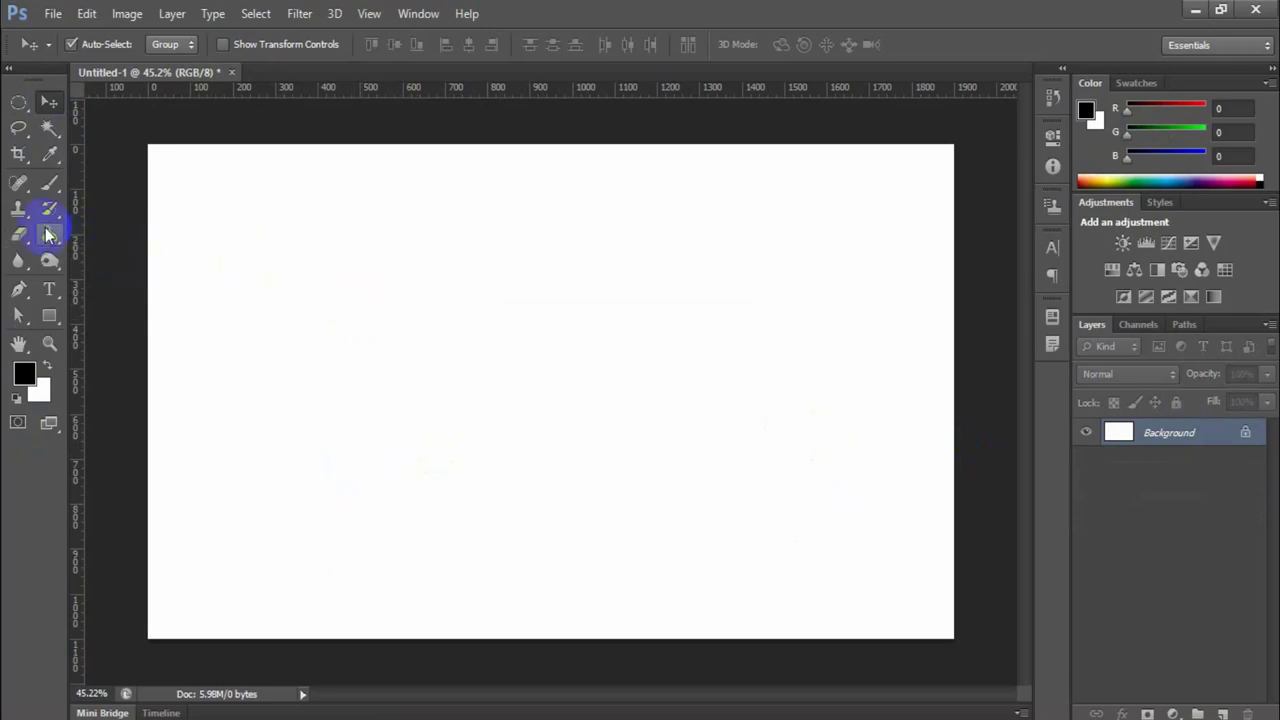
{"action": "left_click", "coordinate": [150, 228]}
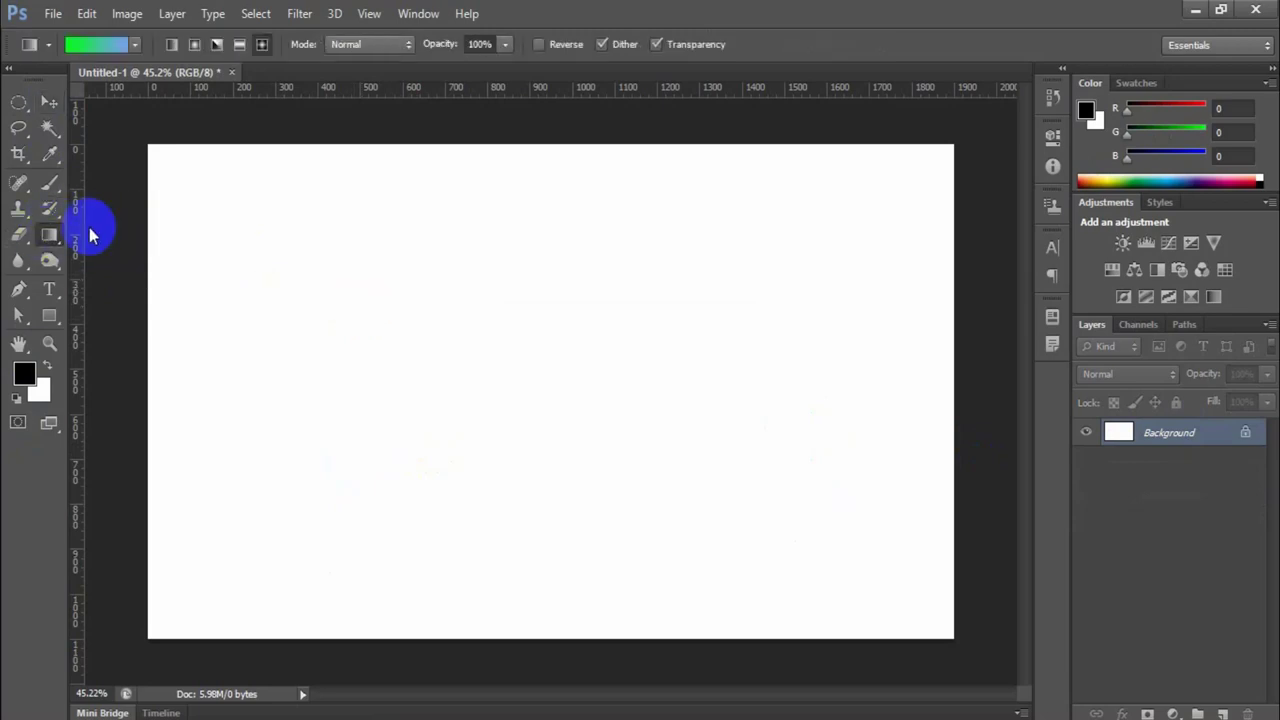
{"action": "left_click_drag", "start_coordinate": [57, 241], "coordinate": [130, 235]}
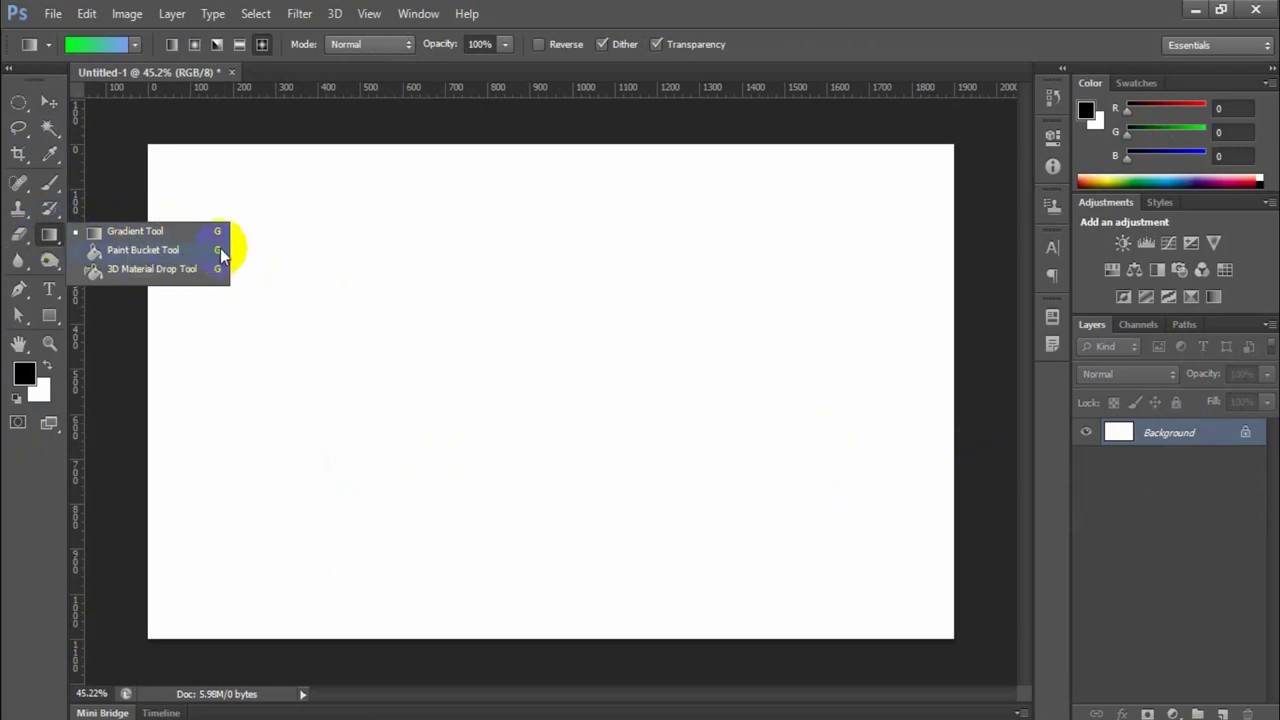
{"action": "left_click", "coordinate": [137, 251]}
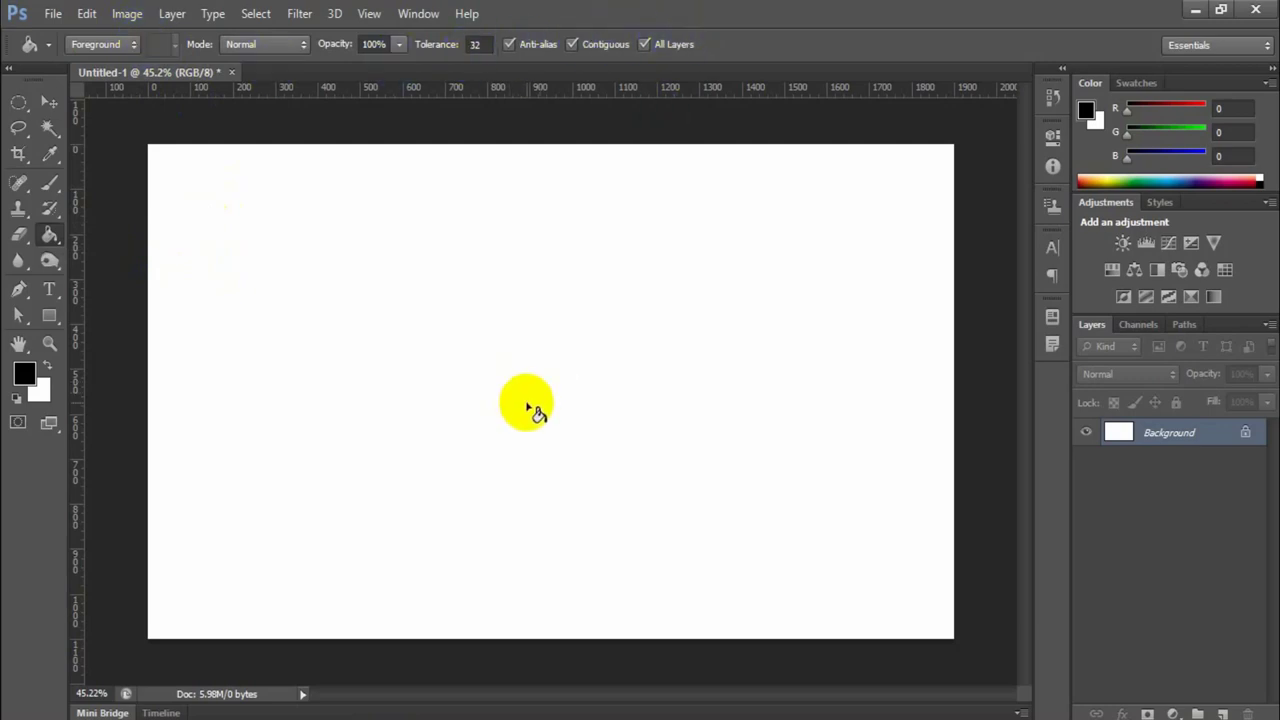
Step: Add a new empty Layer 1 above the Background
{"action": "left_click", "coordinate": [133, 270]}
{"action": "left_click", "coordinate": [1267, 700]}
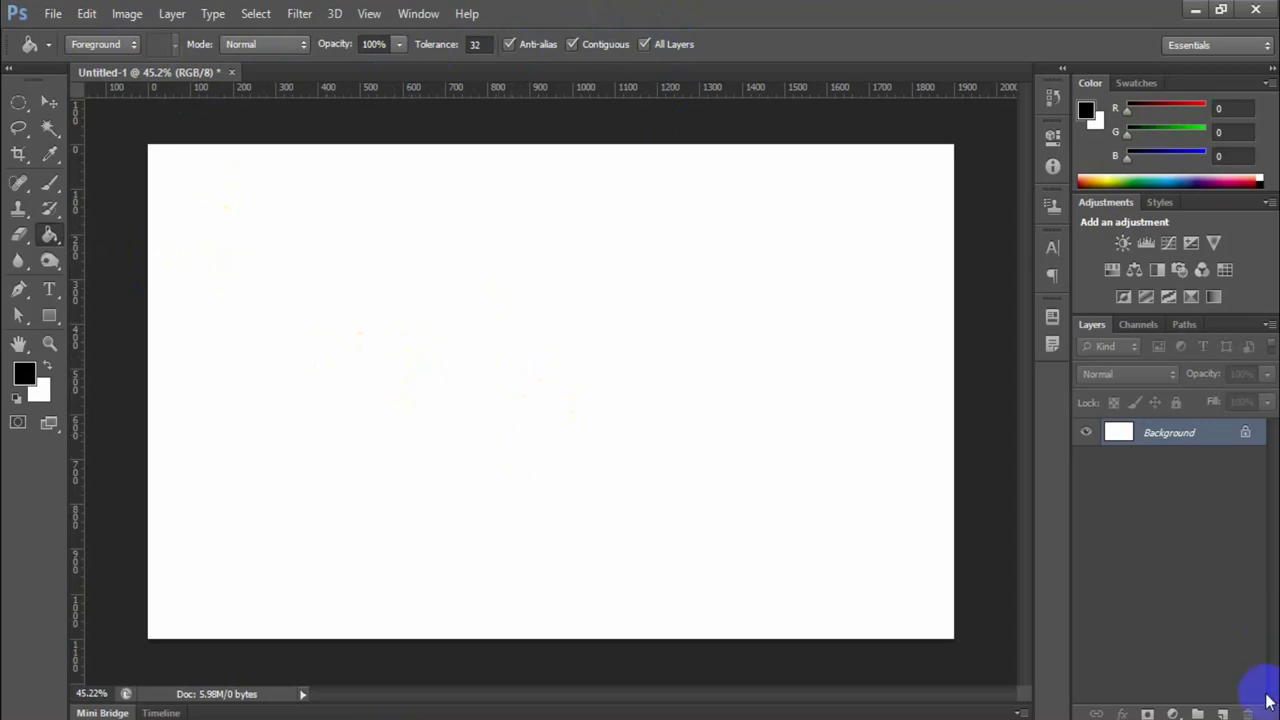
{"action": "left_click", "coordinate": [1224, 712]}
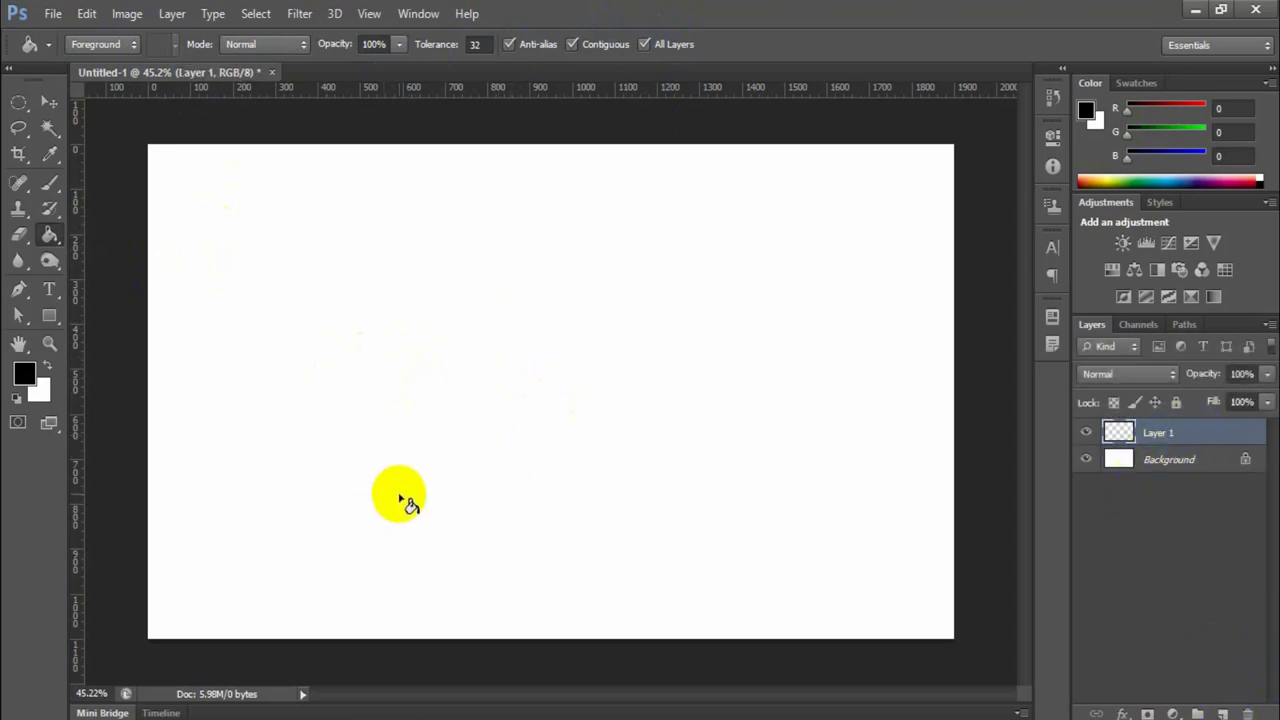
Step: Set the foreground colour to red and bucket-fill Layer 1 with it
{"action": "left_click", "coordinate": [25, 374]}
{"action": "left_click", "coordinate": [923, 206]}
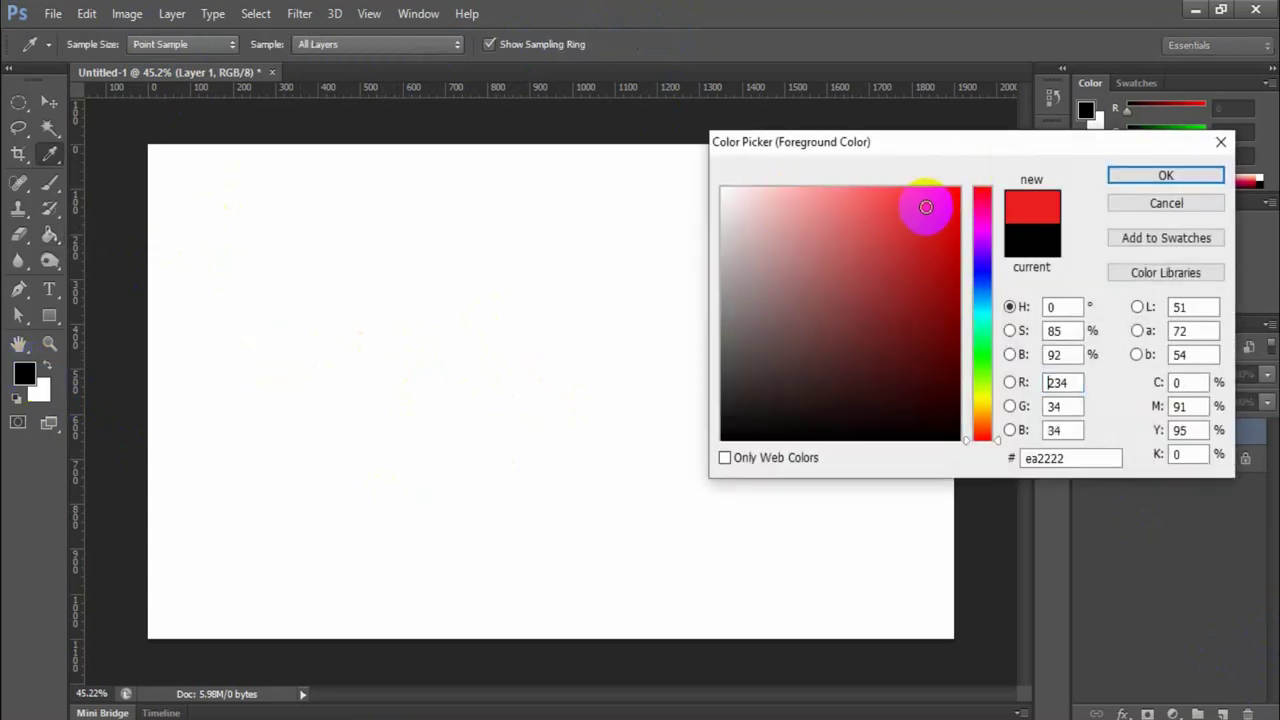
{"action": "left_click", "coordinate": [1166, 175]}
{"action": "key", "text": "g"}
{"action": "left_click", "coordinate": [1163, 434]}
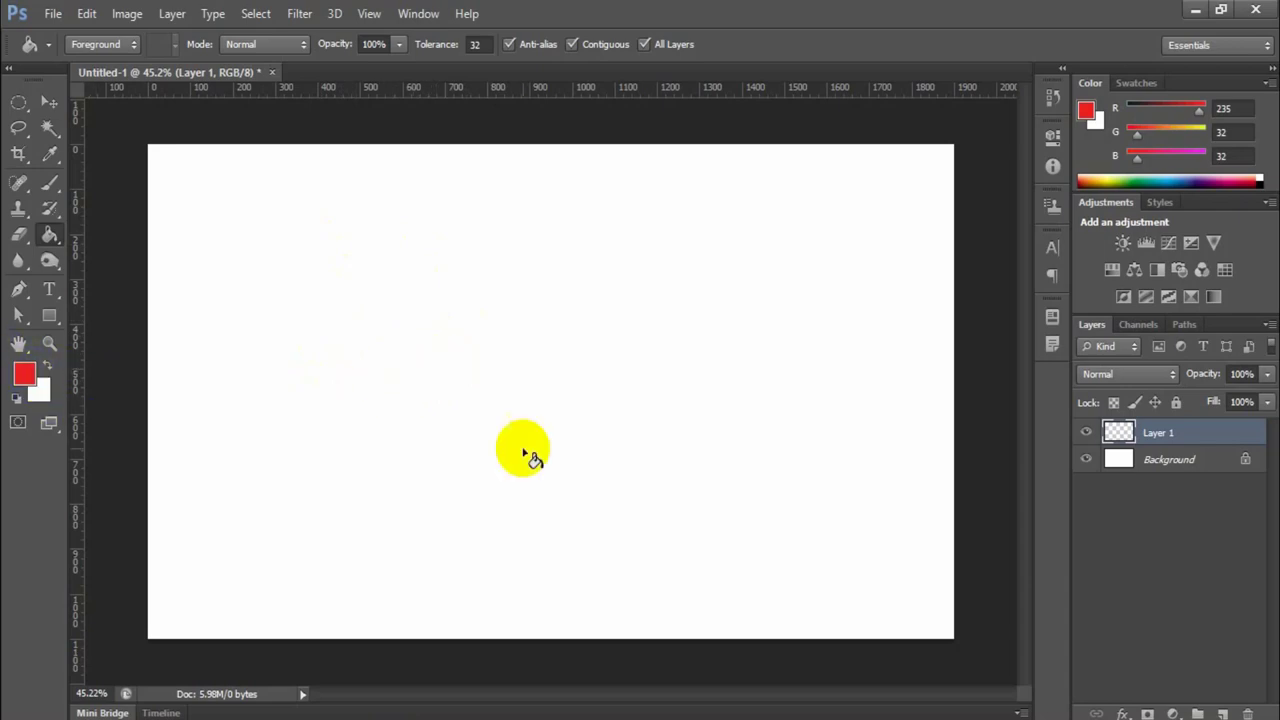
{"action": "right_click", "coordinate": [49, 234]}
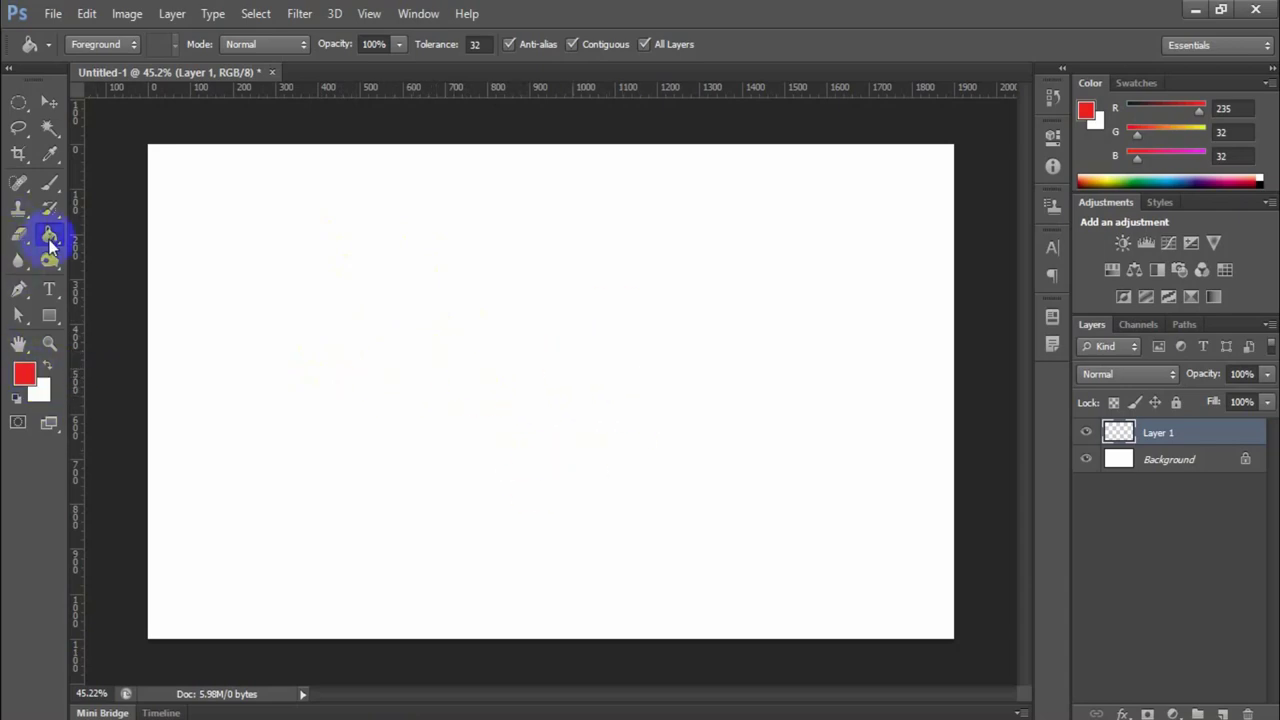
{"action": "left_click", "coordinate": [139, 248]}
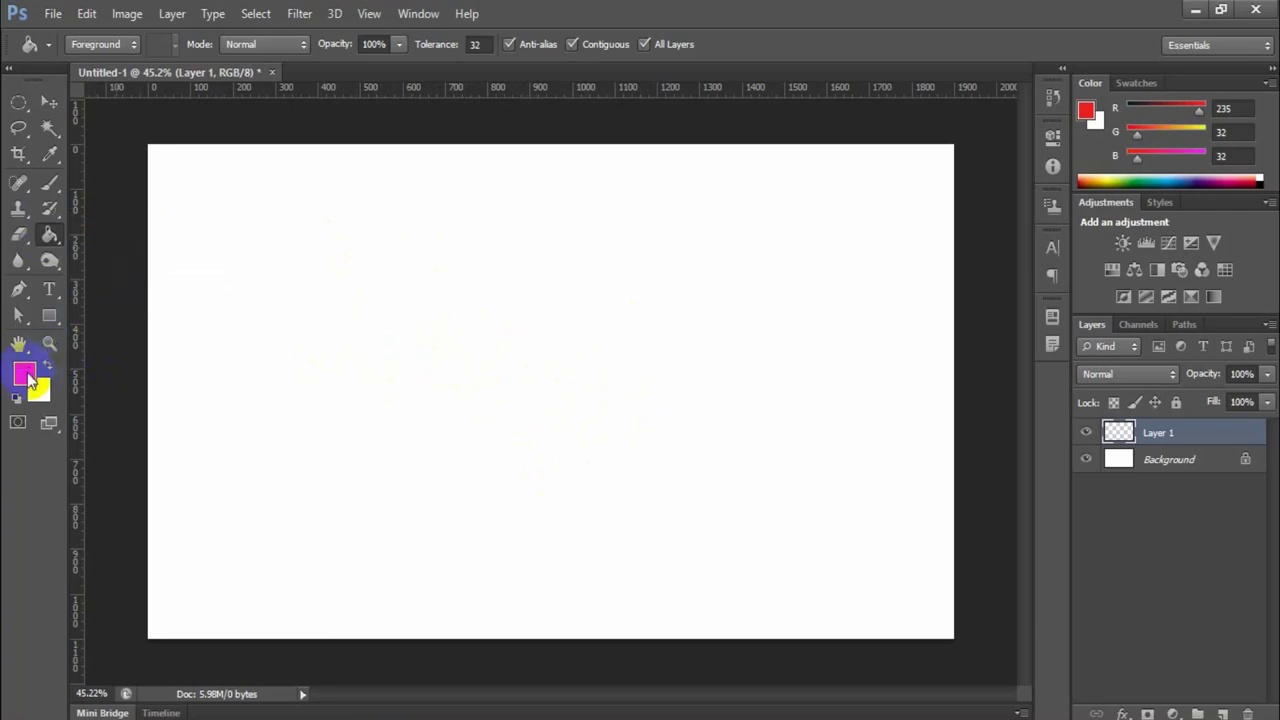
{"action": "left_click", "coordinate": [703, 316]}
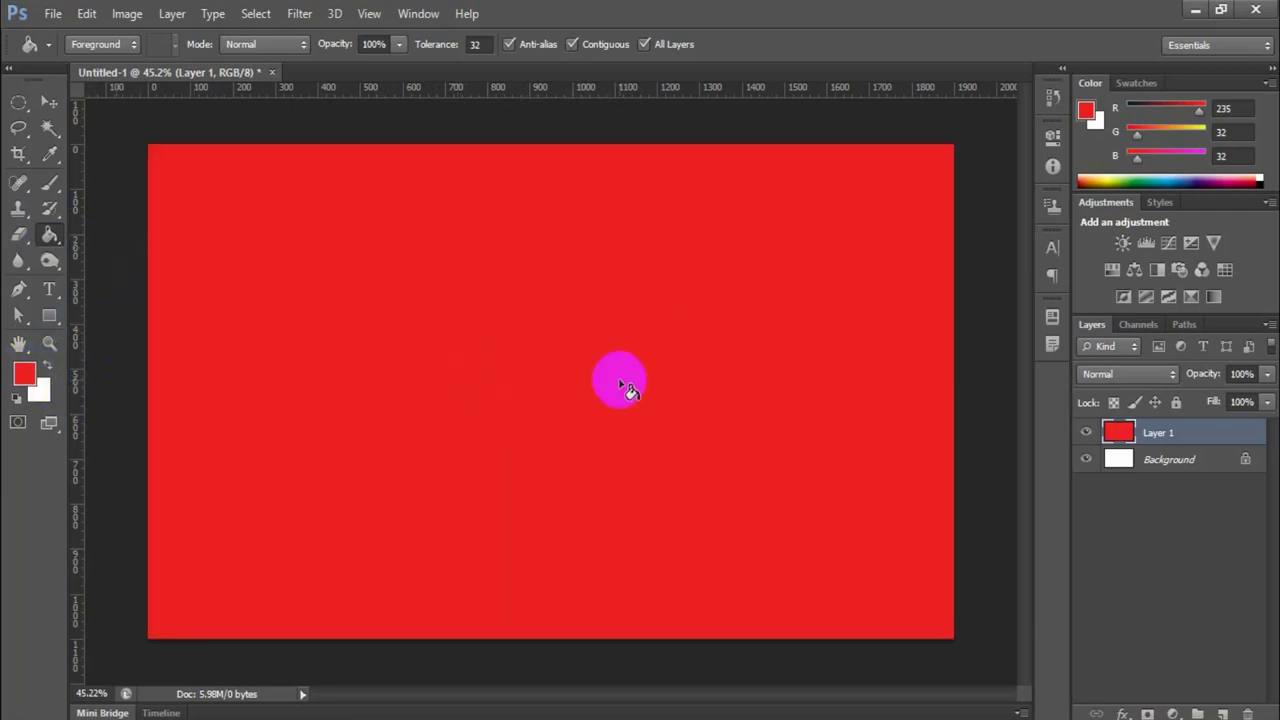
Step: Change the foreground to blue 2046eb and fill Layer 1 blue
{"action": "left_click", "coordinate": [24, 374]}
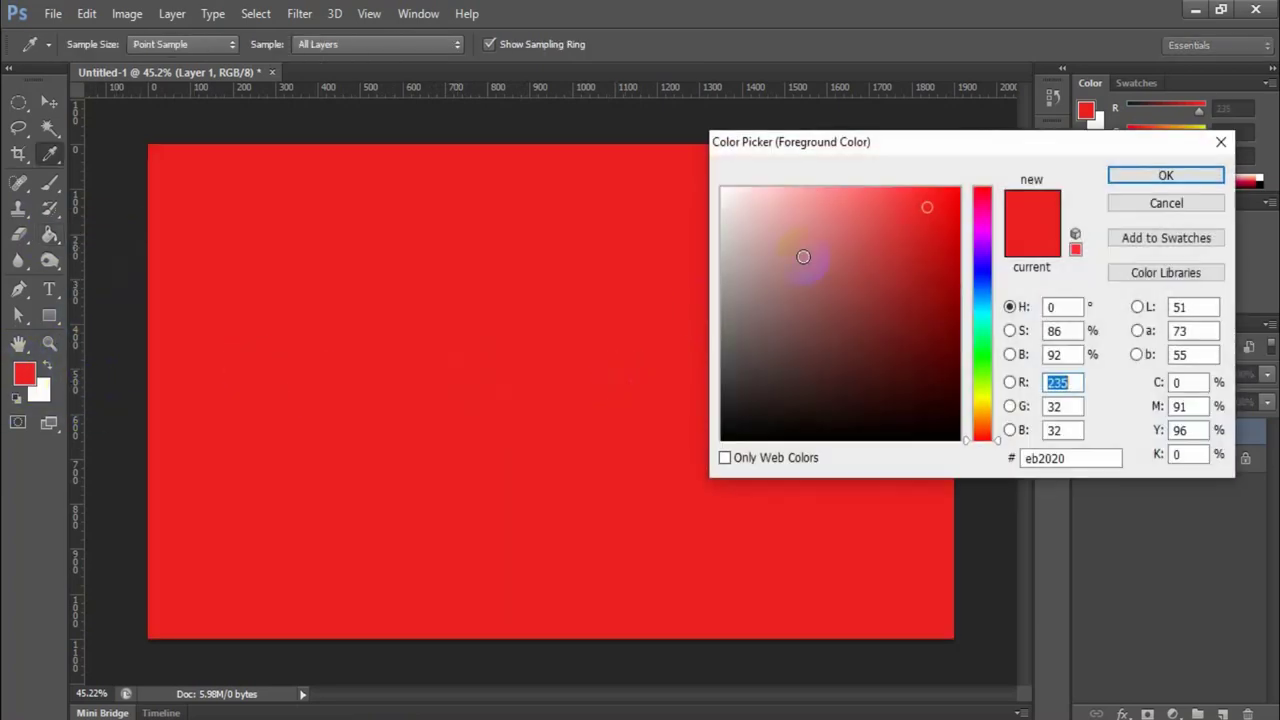
{"action": "left_click", "coordinate": [979, 283]}
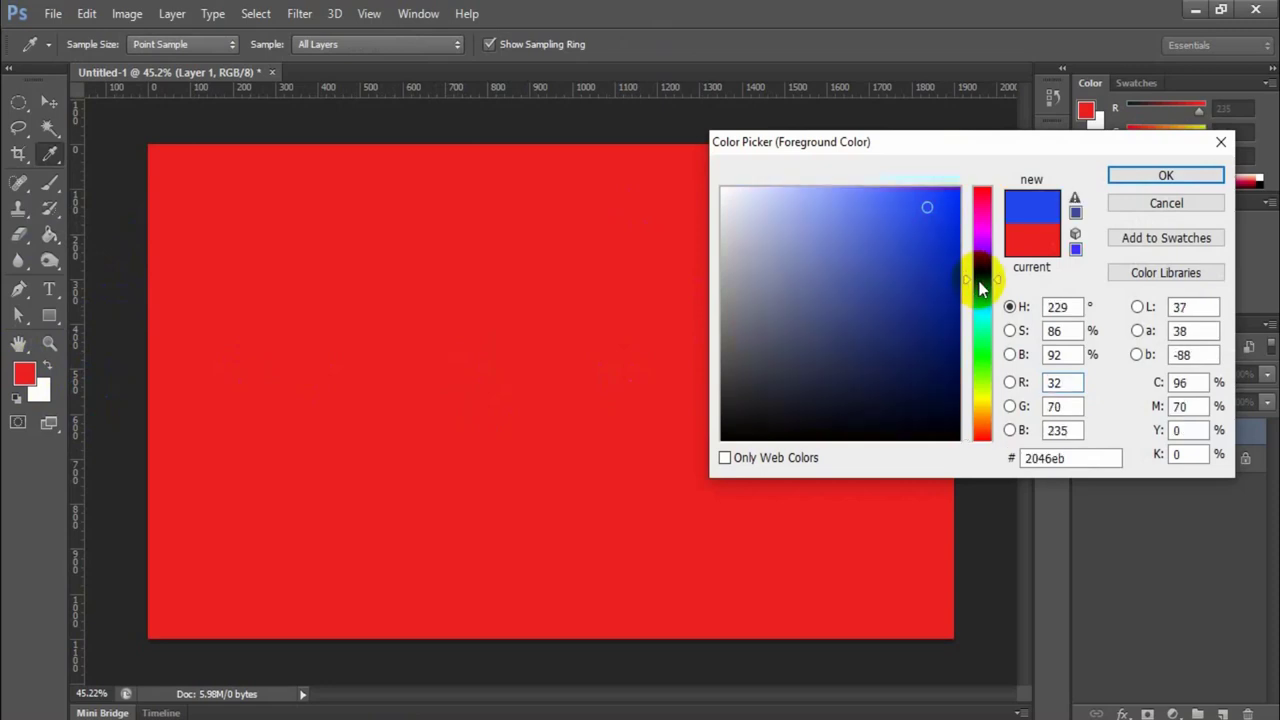
{"action": "left_click", "coordinate": [1148, 177]}
{"action": "left_click", "coordinate": [528, 405]}
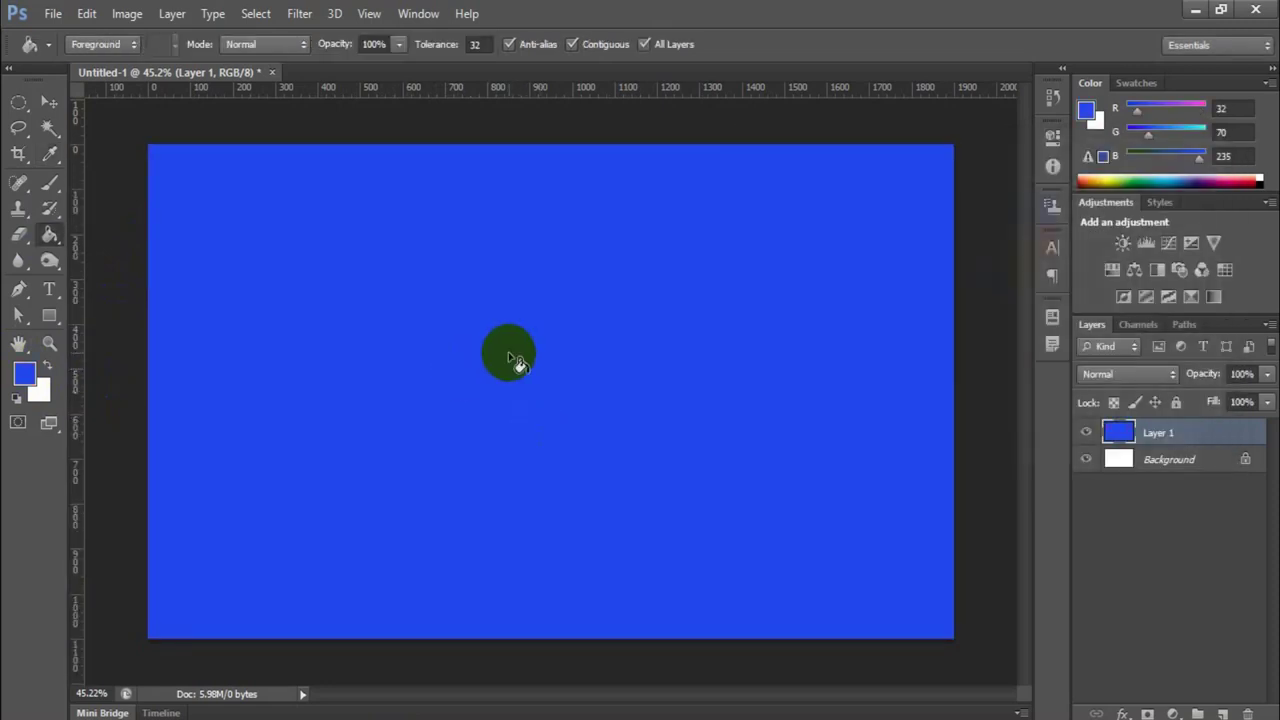
Step: Swap colours to fill Layer 1 white, then swap back to a blue foreground
{"action": "left_click", "coordinate": [62, 389]}
{"action": "left_click", "coordinate": [45, 368]}
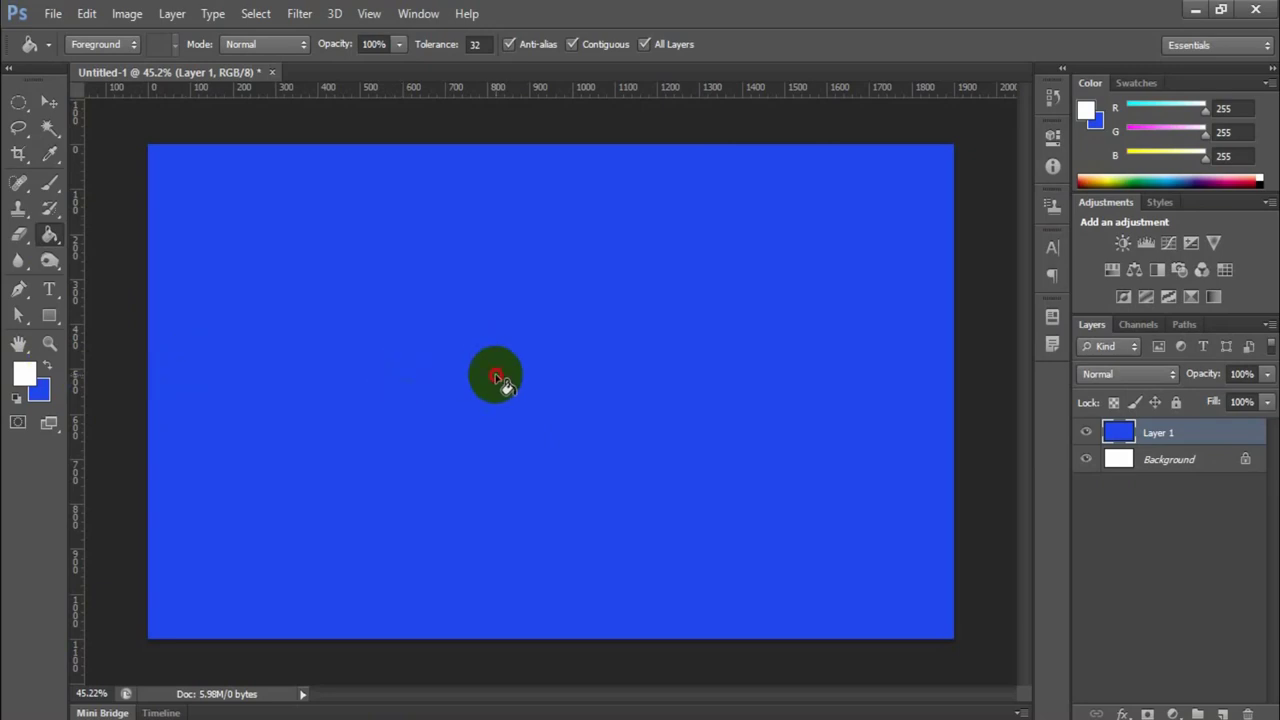
{"action": "left_click", "coordinate": [498, 374]}
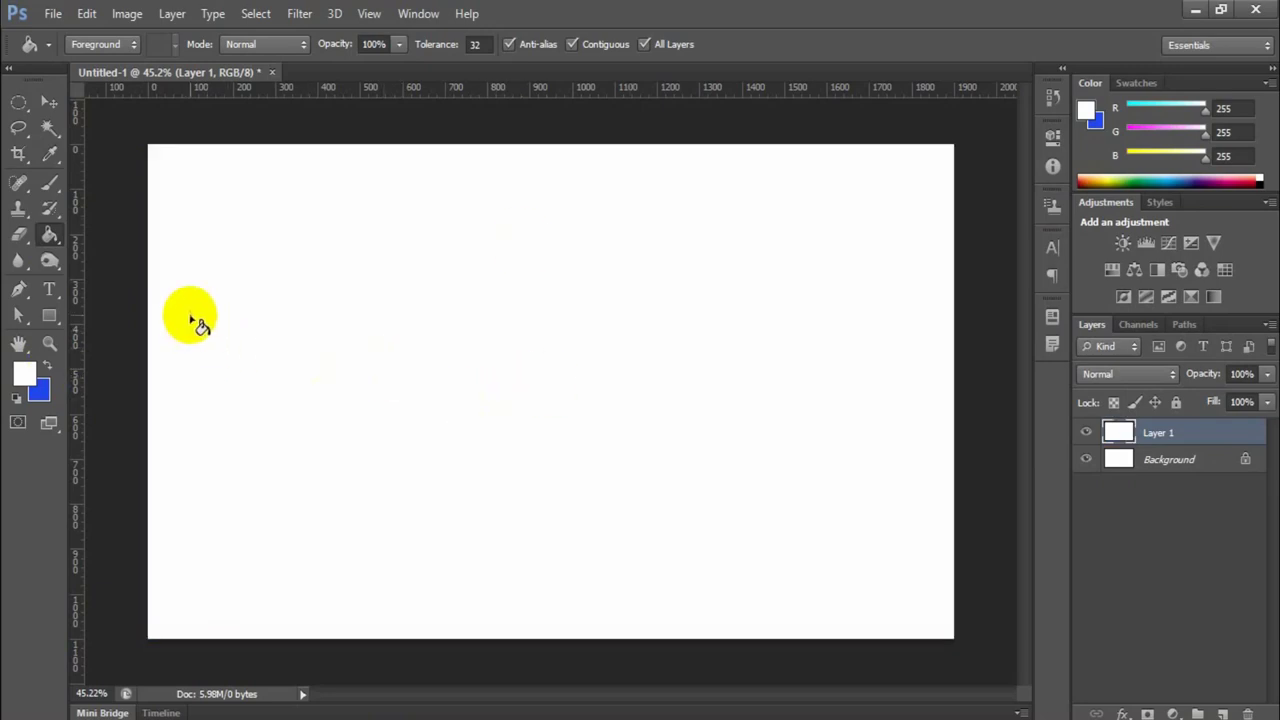
{"action": "left_click", "coordinate": [45, 368]}
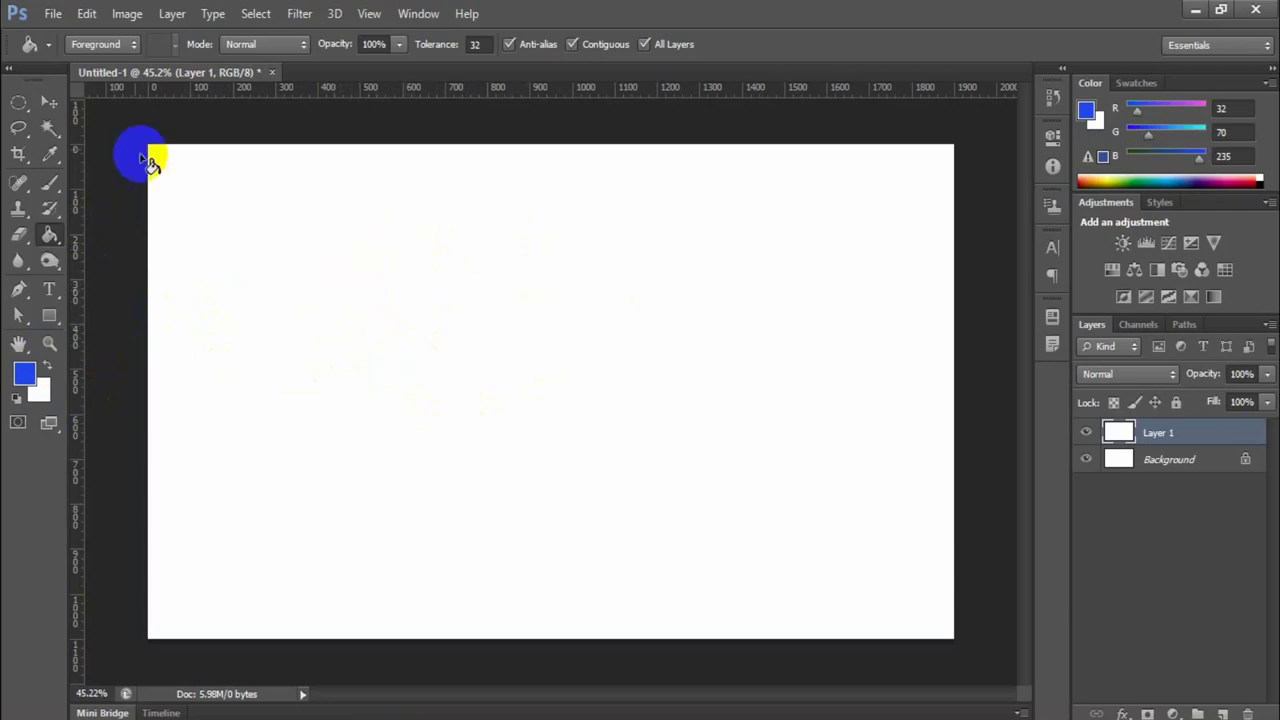
Step: Make a rectangular marquee selection near the canvas centre
{"action": "left_click", "coordinate": [16, 104]}
{"action": "left_click", "coordinate": [107, 98]}
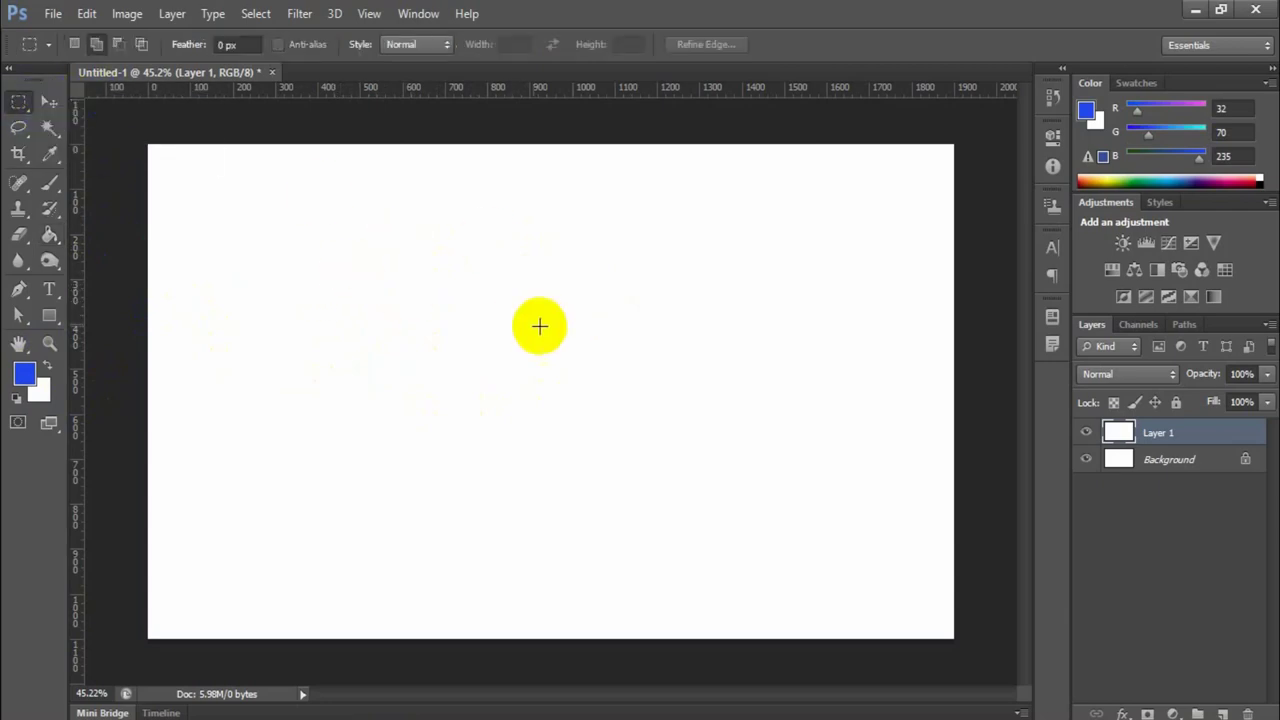
{"action": "left_click_drag", "start_coordinate": [343, 316], "coordinate": [663, 486]}
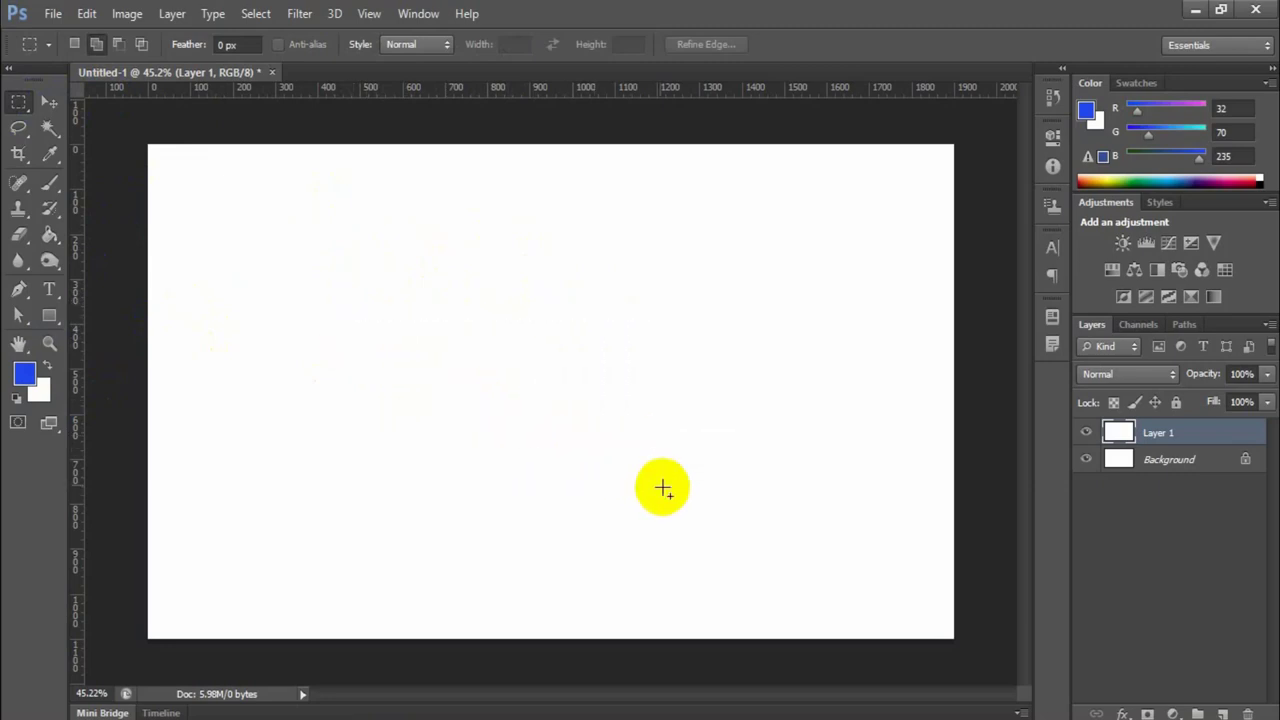
Step: Set the foreground to orange eba120 and bucket-fill the rectangle selection
{"action": "left_click", "coordinate": [24, 375]}
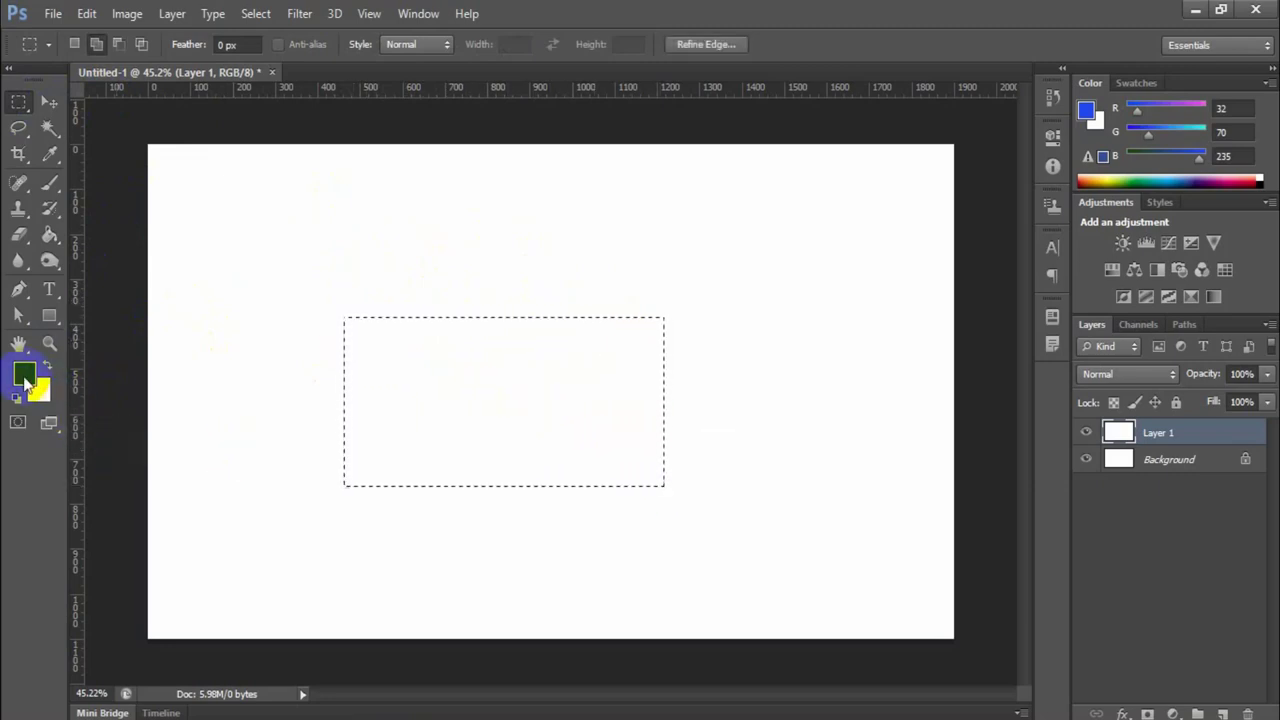
{"action": "left_click", "coordinate": [975, 413]}
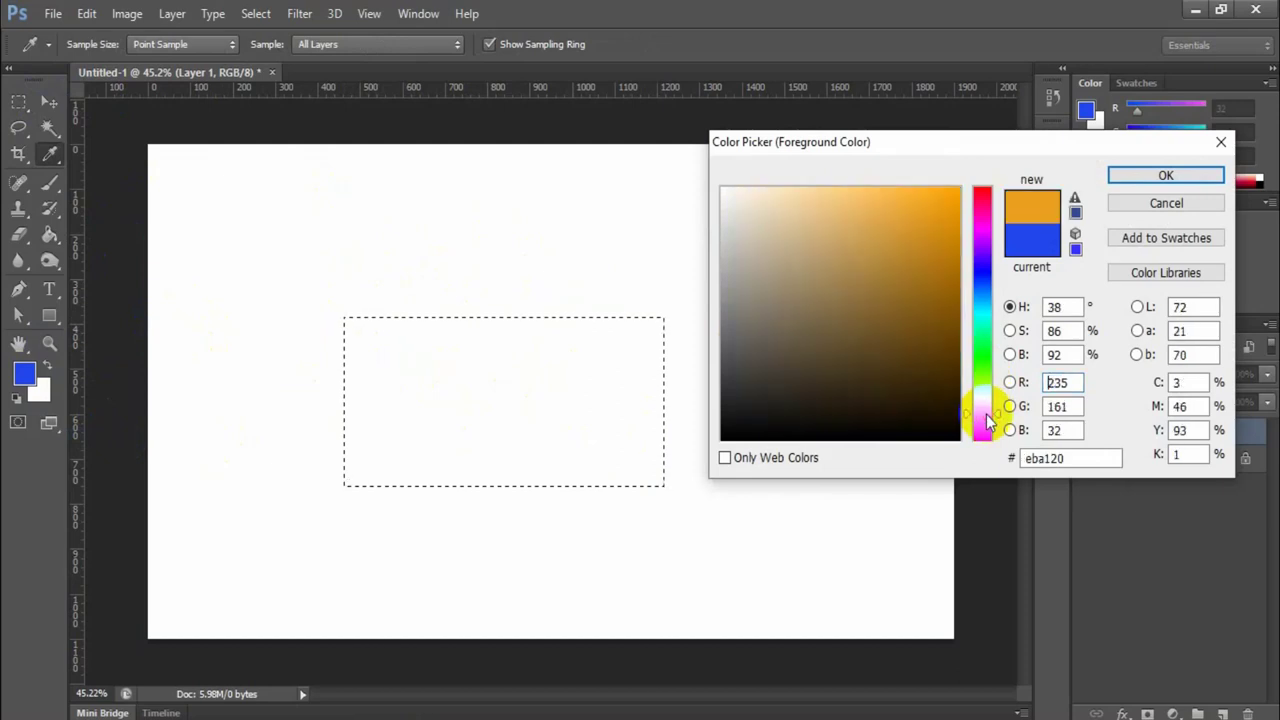
{"action": "left_click", "coordinate": [1162, 176]}
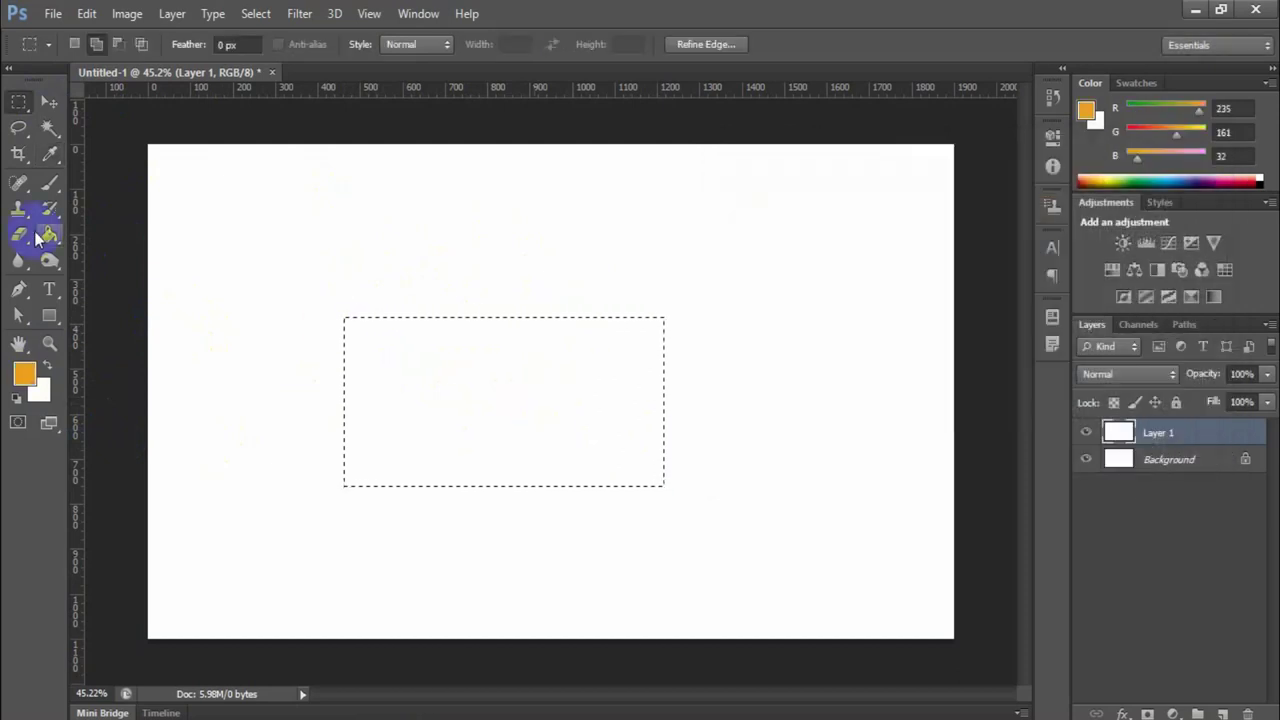
{"action": "left_click_drag", "start_coordinate": [50, 234], "coordinate": [149, 250]}
{"action": "left_click", "coordinate": [151, 250]}
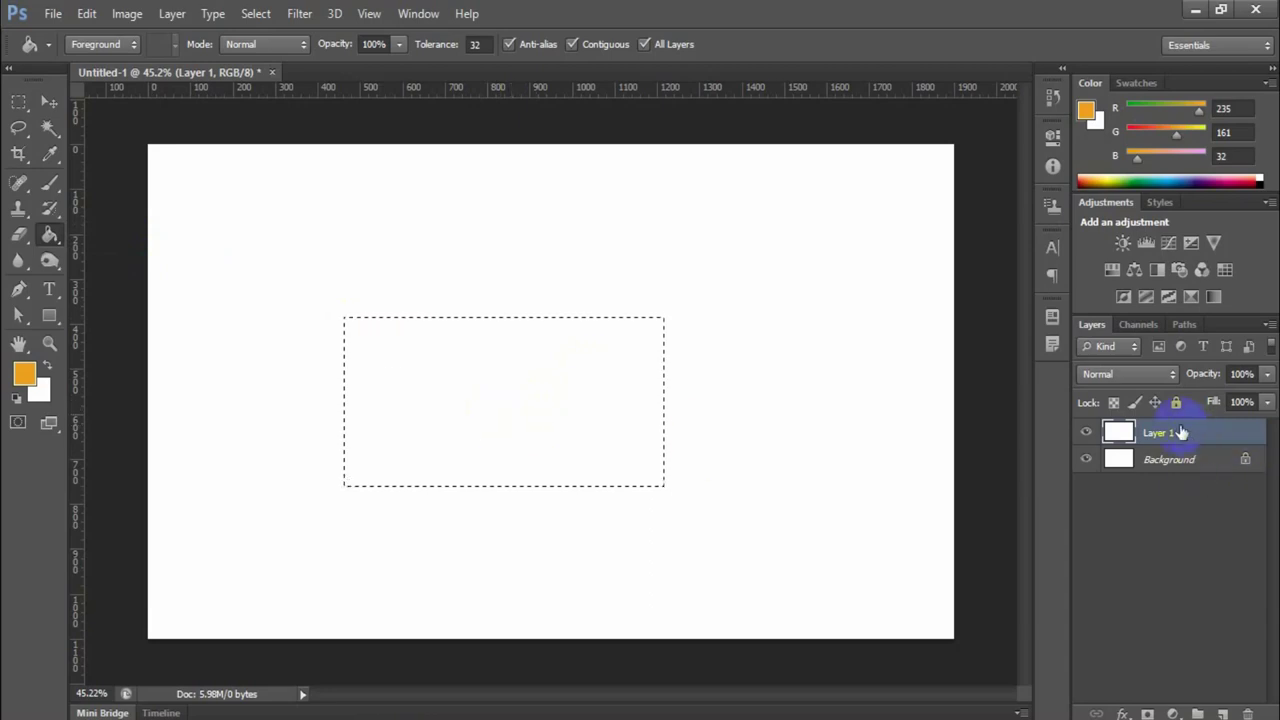
{"action": "left_click", "coordinate": [568, 405]}
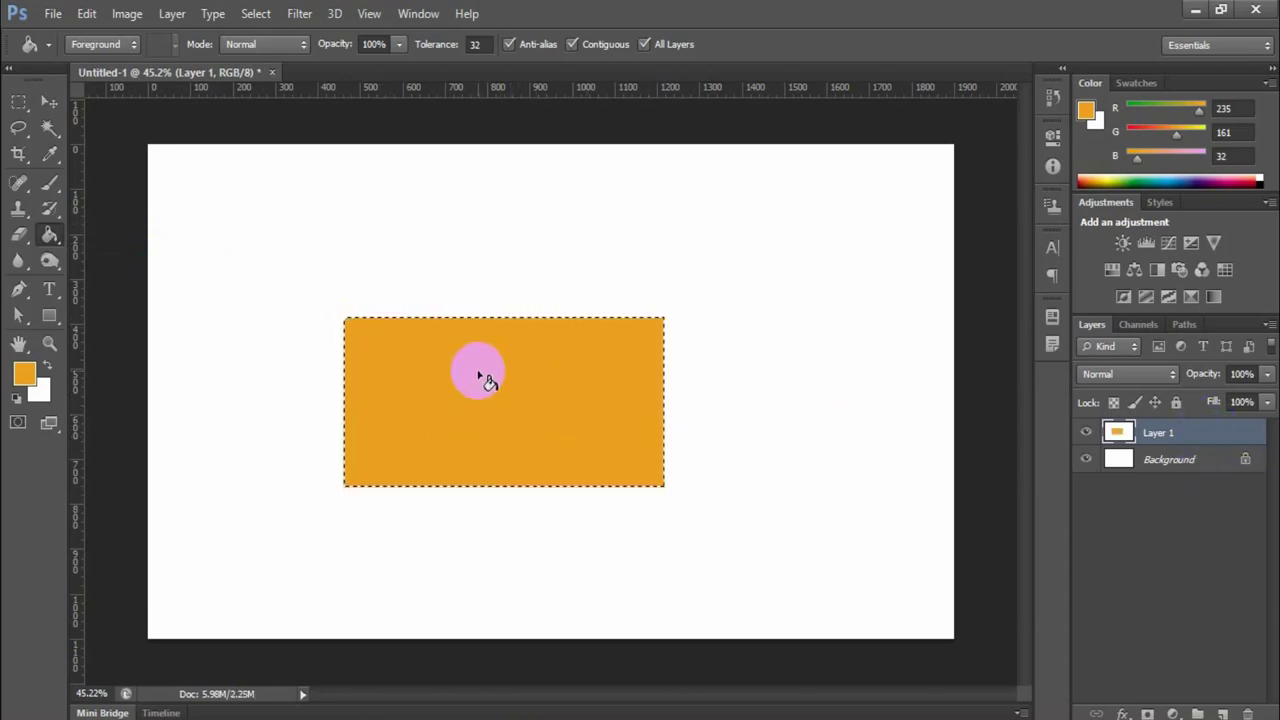
{"action": "left_click", "coordinate": [18, 102]}
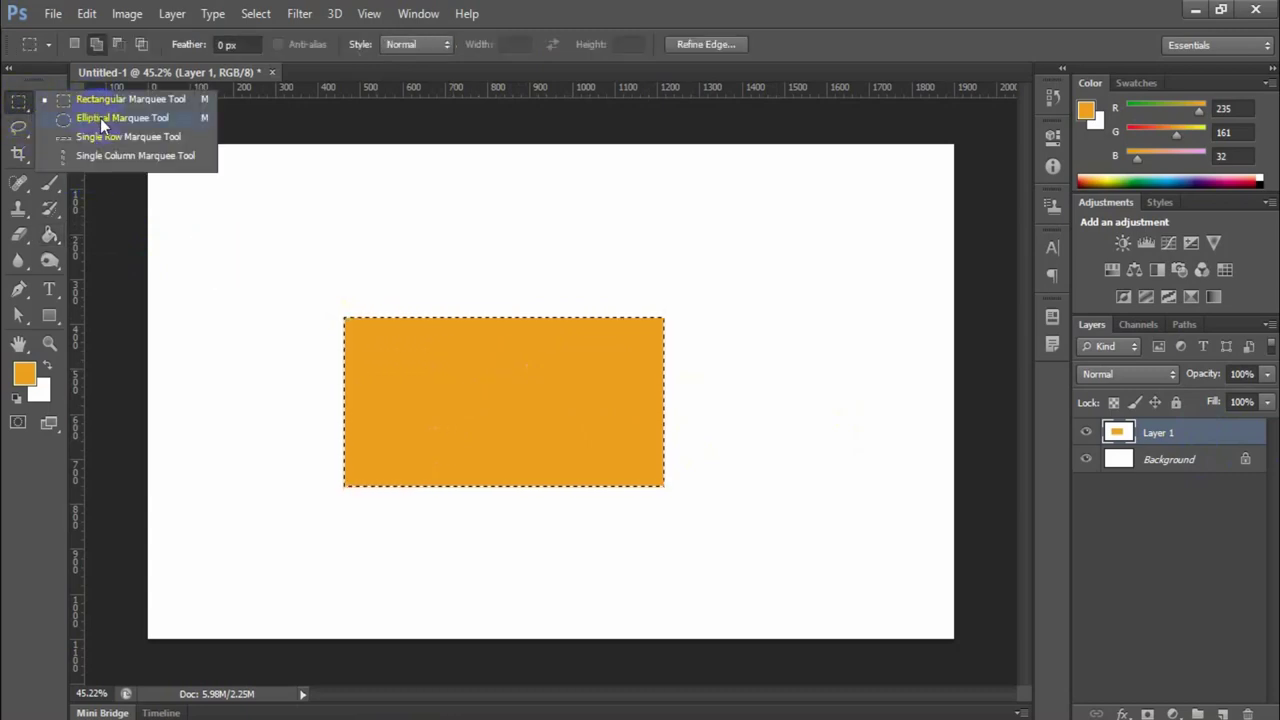
Step: Select a tall ellipse right of the rectangle and bucket-fill it orange
{"action": "left_click", "coordinate": [100, 120]}
{"action": "left_click_drag", "start_coordinate": [690, 218], "coordinate": [831, 537]}
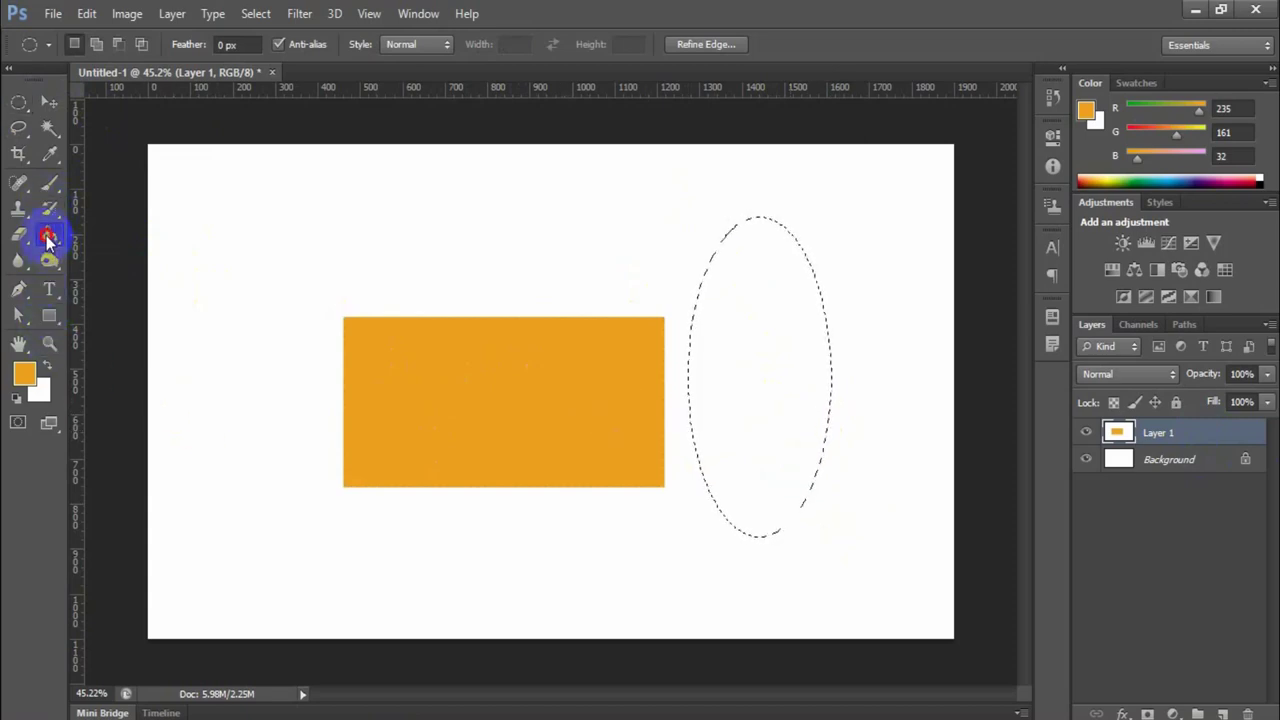
{"action": "left_click", "coordinate": [49, 237]}
{"action": "left_click", "coordinate": [776, 366]}
{"action": "left_click", "coordinate": [735, 228]}
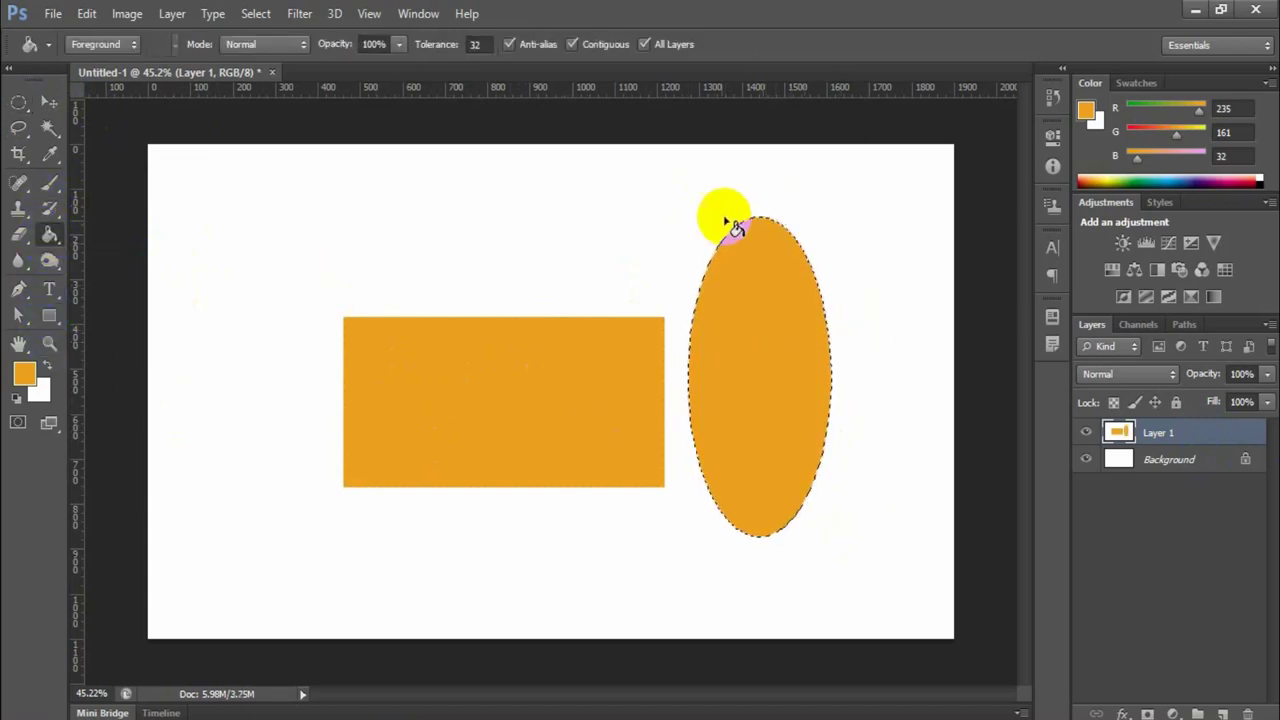
{"action": "left_click", "coordinate": [730, 259]}
{"action": "left_click", "coordinate": [810, 381]}
{"action": "left_click", "coordinate": [781, 273]}
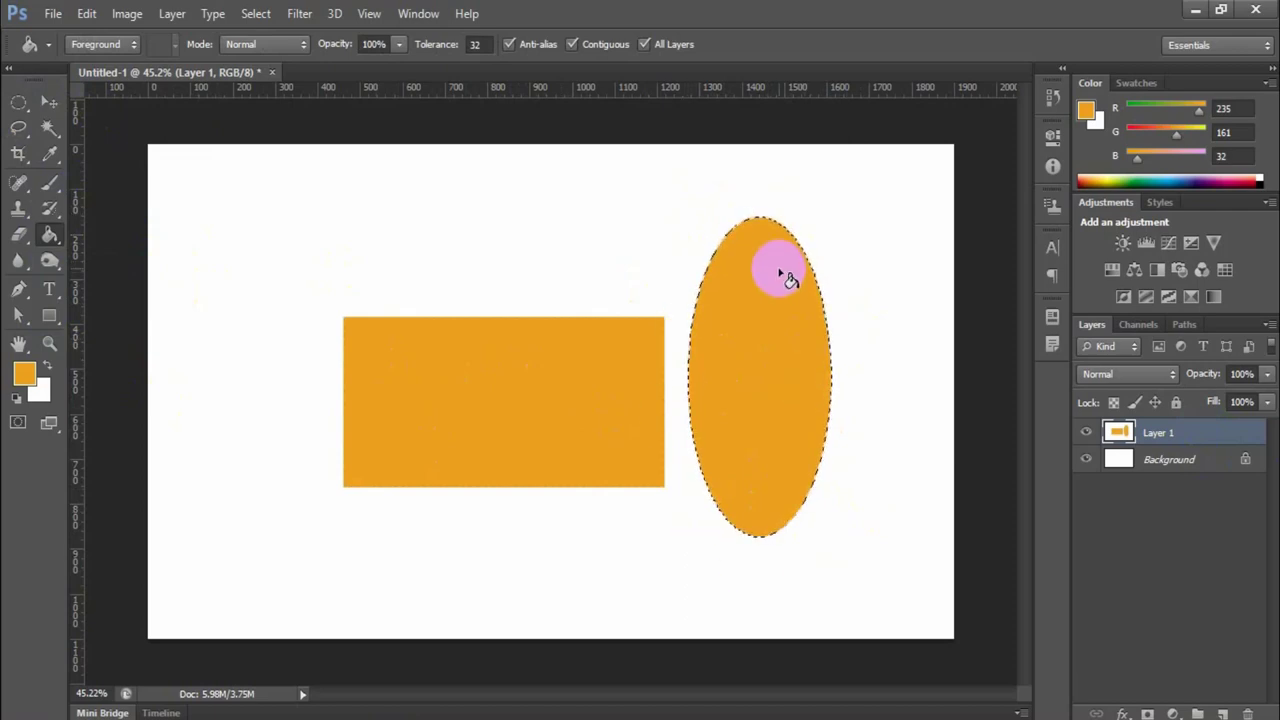
Step: Clear the ellipse fill and delete Layer 1, leaving only the white Background
{"action": "left_click", "coordinate": [808, 403]}
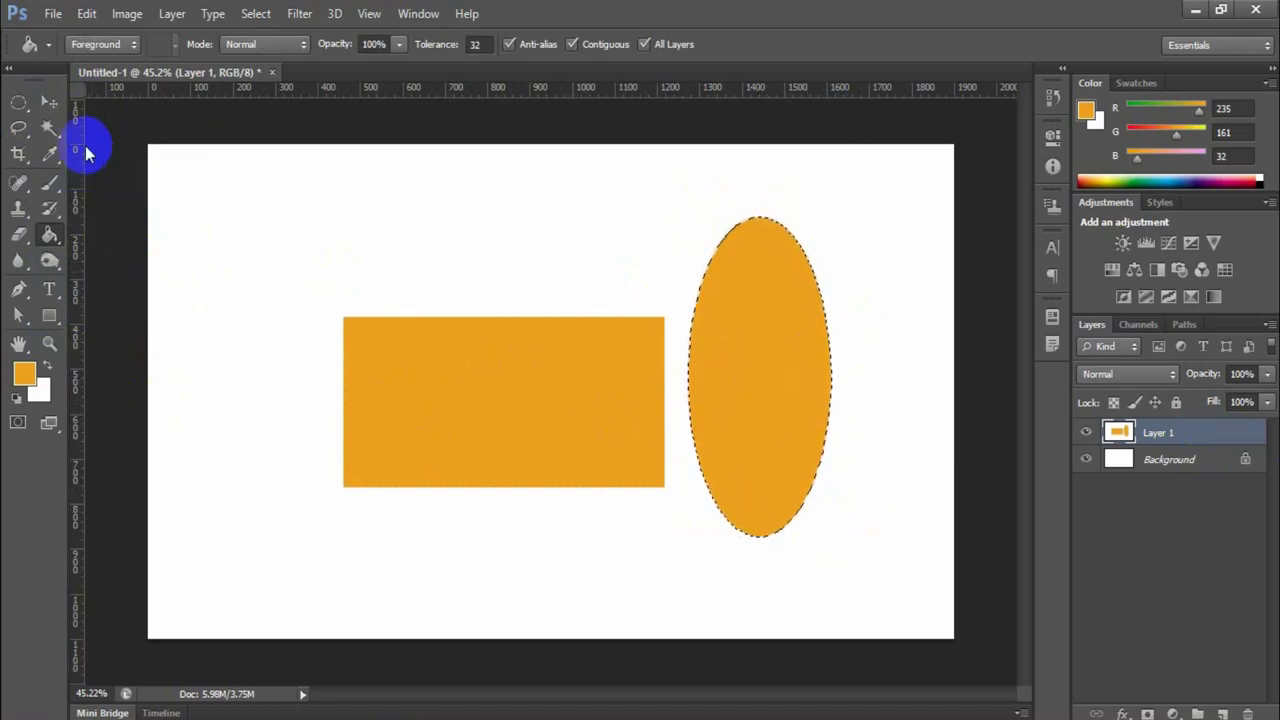
{"action": "left_click", "coordinate": [50, 101]}
{"action": "left_click", "coordinate": [1116, 428]}
{"action": "key", "text": "Delete"}
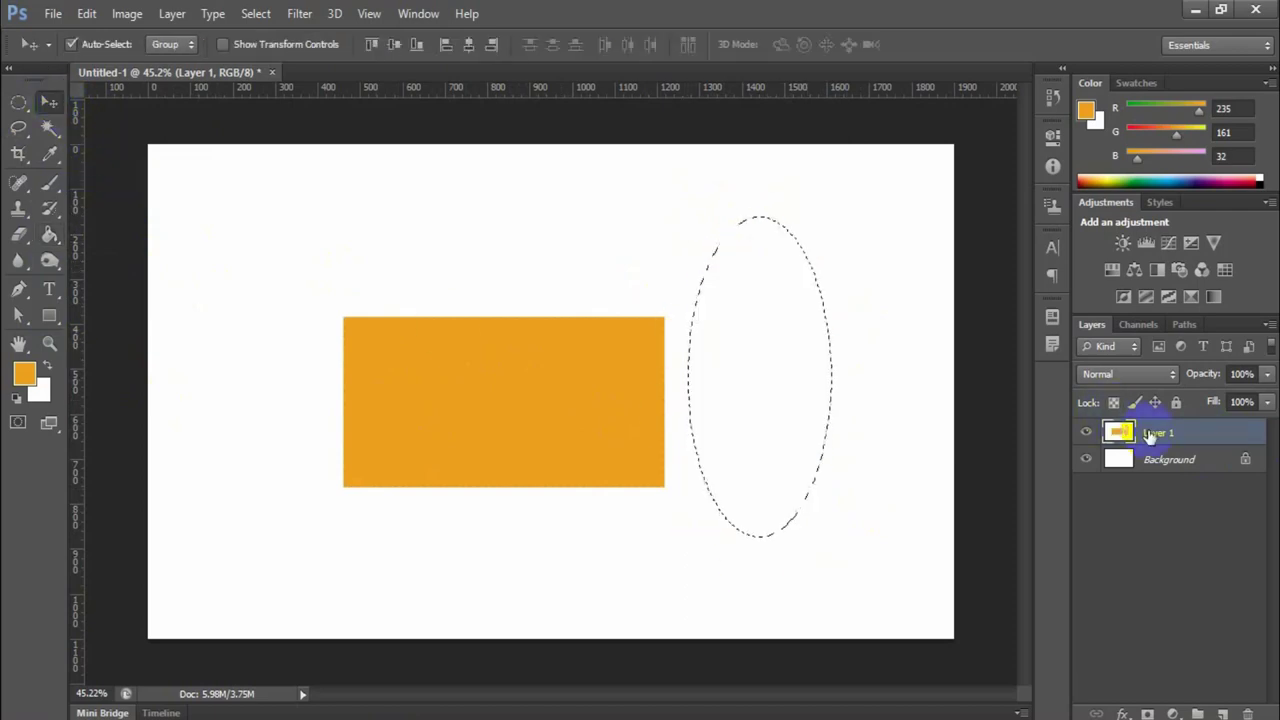
{"action": "left_click", "coordinate": [846, 440]}
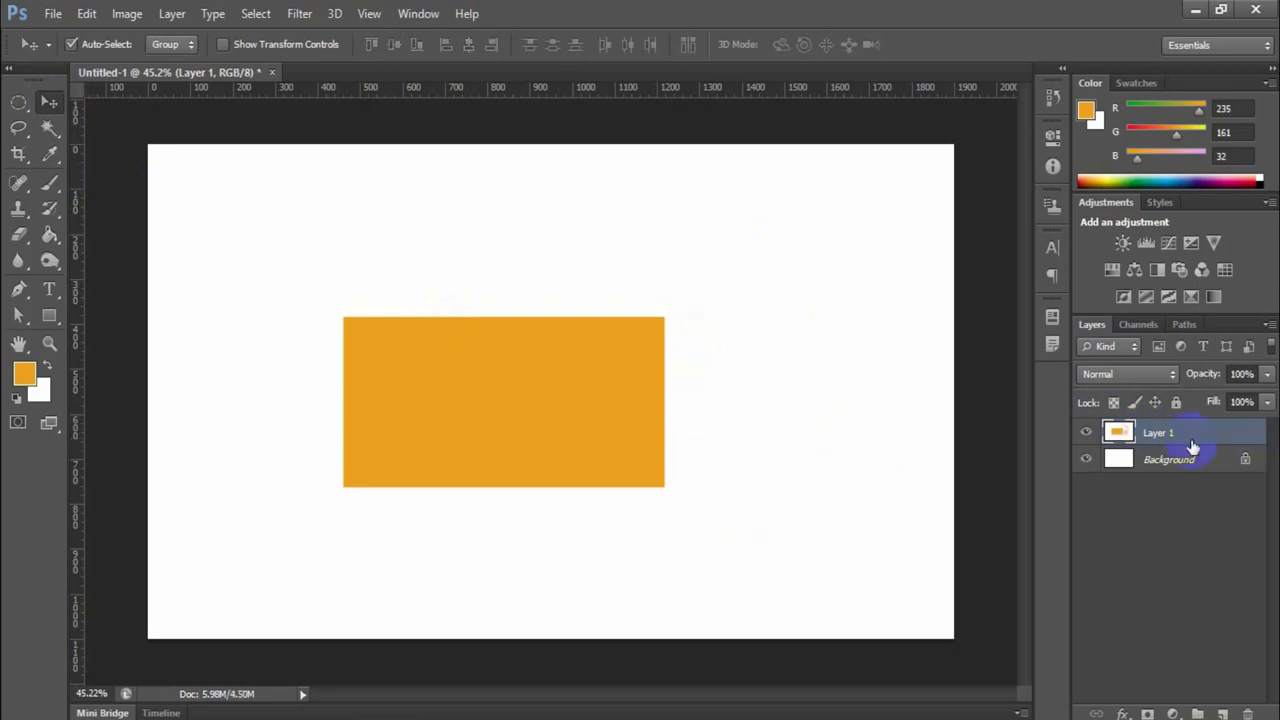
{"action": "key", "text": "Delete"}
Step: Add new empty layers so the document has Layers 1, 2 and 3
{"action": "left_click", "coordinate": [493, 330]}
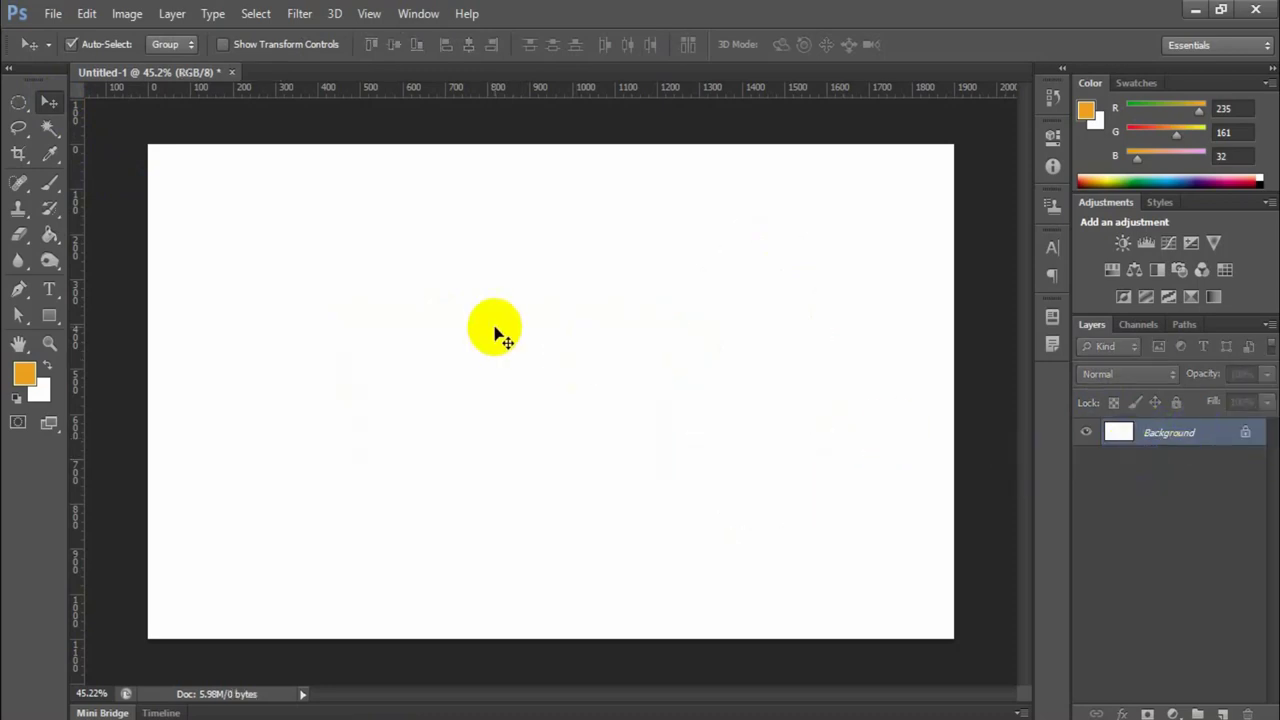
{"action": "left_click", "coordinate": [1222, 712]}
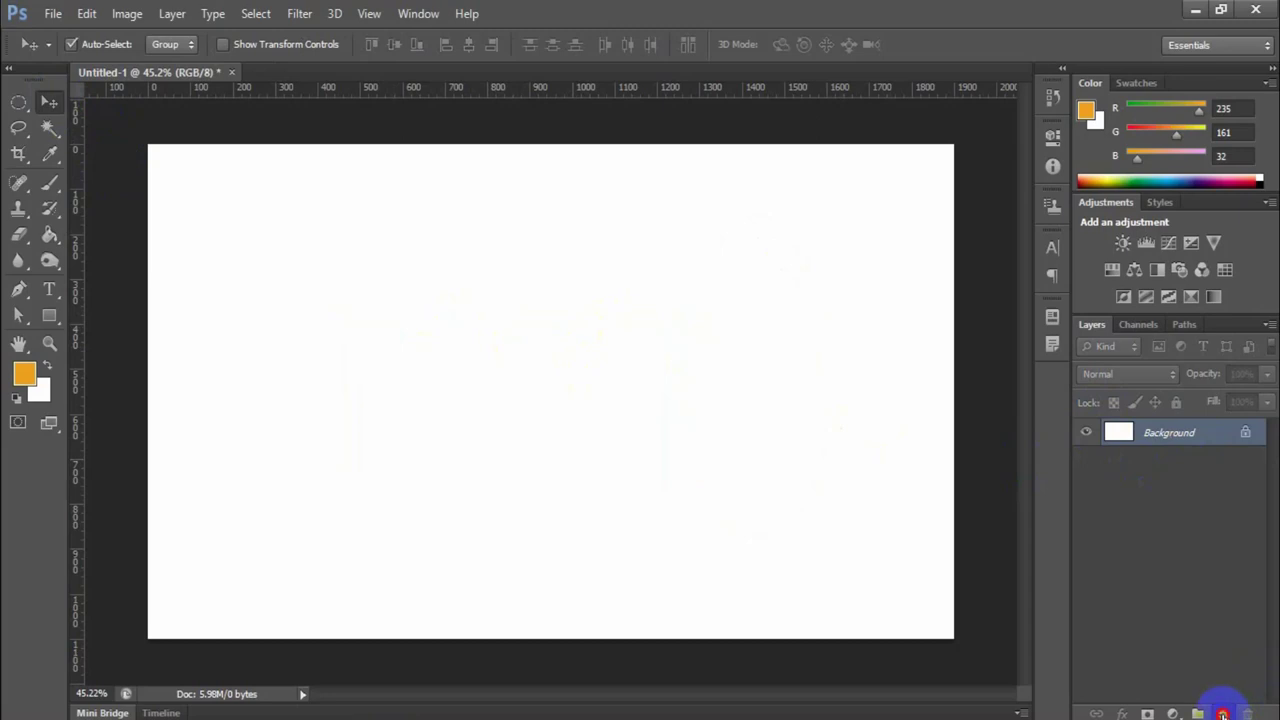
{"action": "left_click", "coordinate": [1222, 712]}
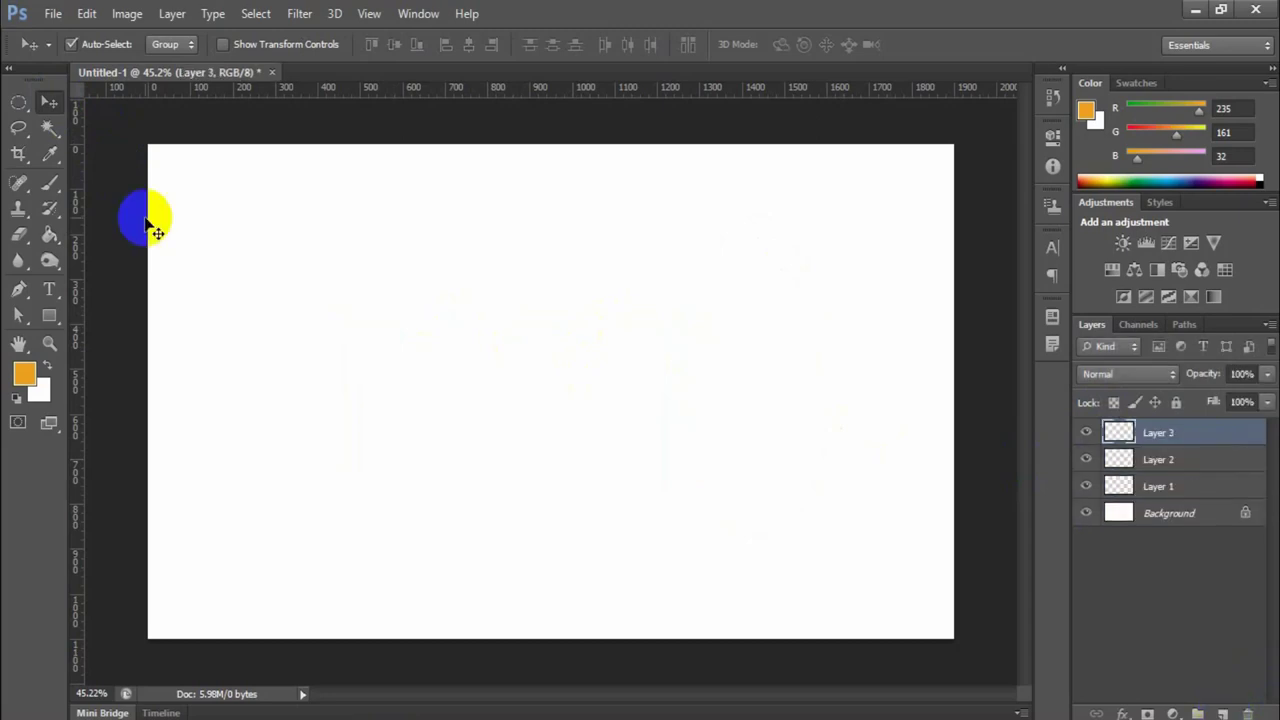
Step: Fill a tall rectangular selection on the left with orange
{"action": "left_click_drag", "start_coordinate": [18, 102], "coordinate": [91, 101]}
{"action": "left_click", "coordinate": [111, 101]}
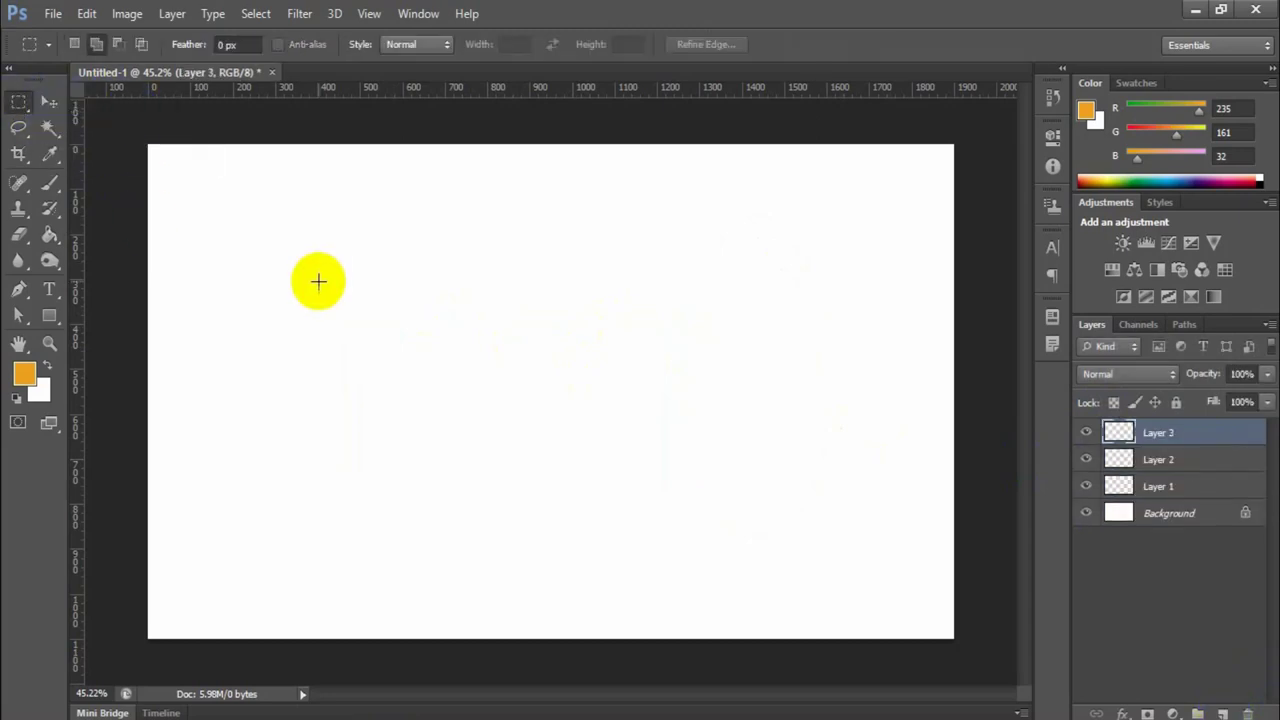
{"action": "left_click_drag", "start_coordinate": [257, 234], "coordinate": [386, 534]}
{"action": "left_click", "coordinate": [400, 530]}
{"action": "key", "text": "ctrl+z"}
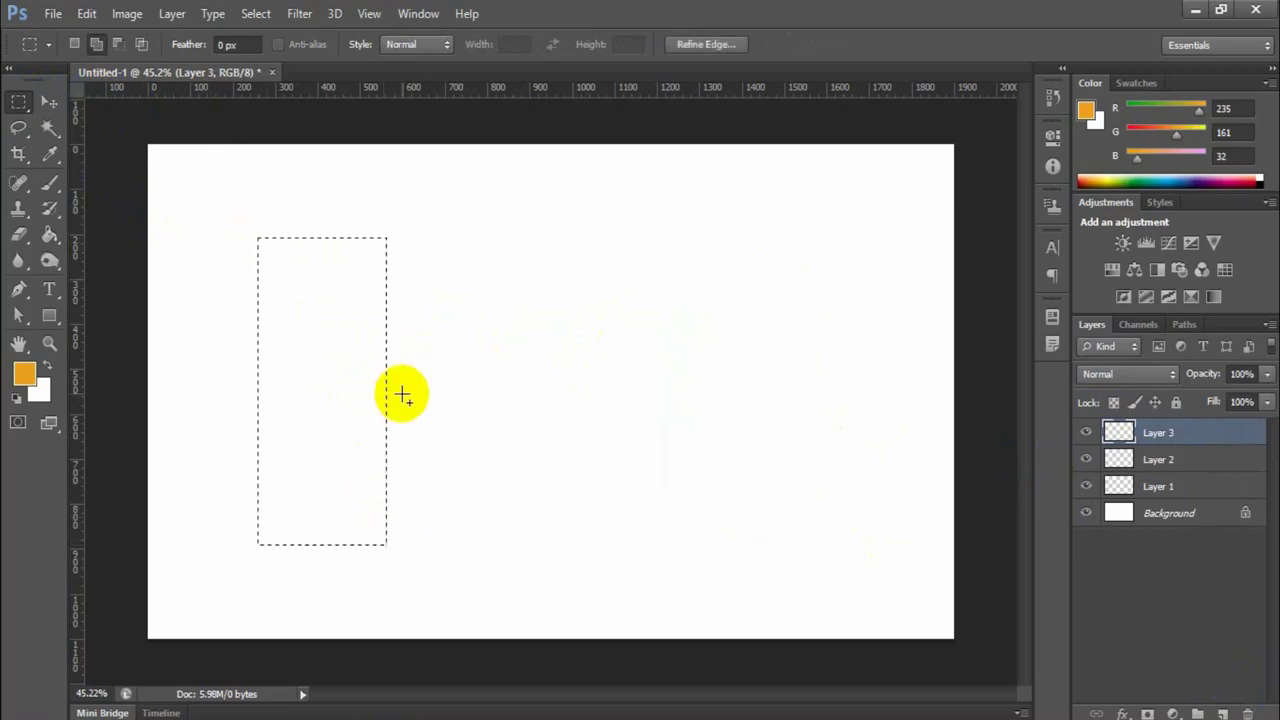
{"action": "key", "text": "alt+BackSpace"}
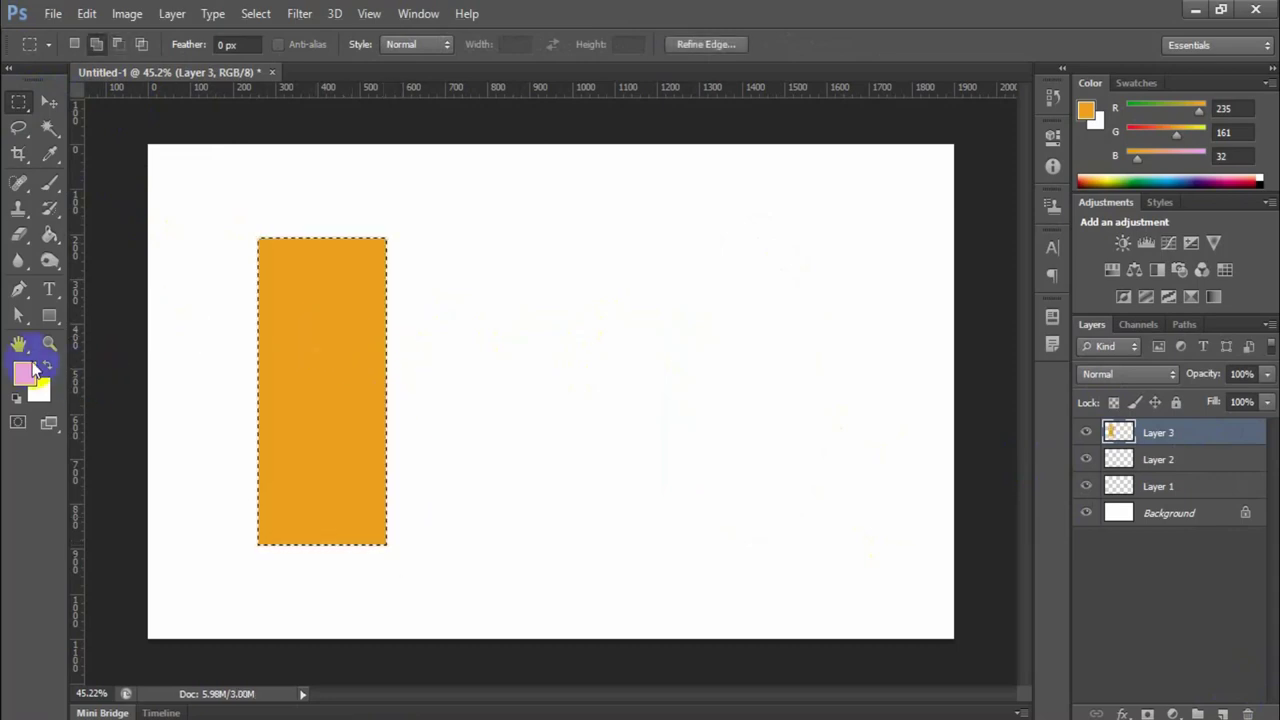
{"action": "left_click", "coordinate": [314, 345]}
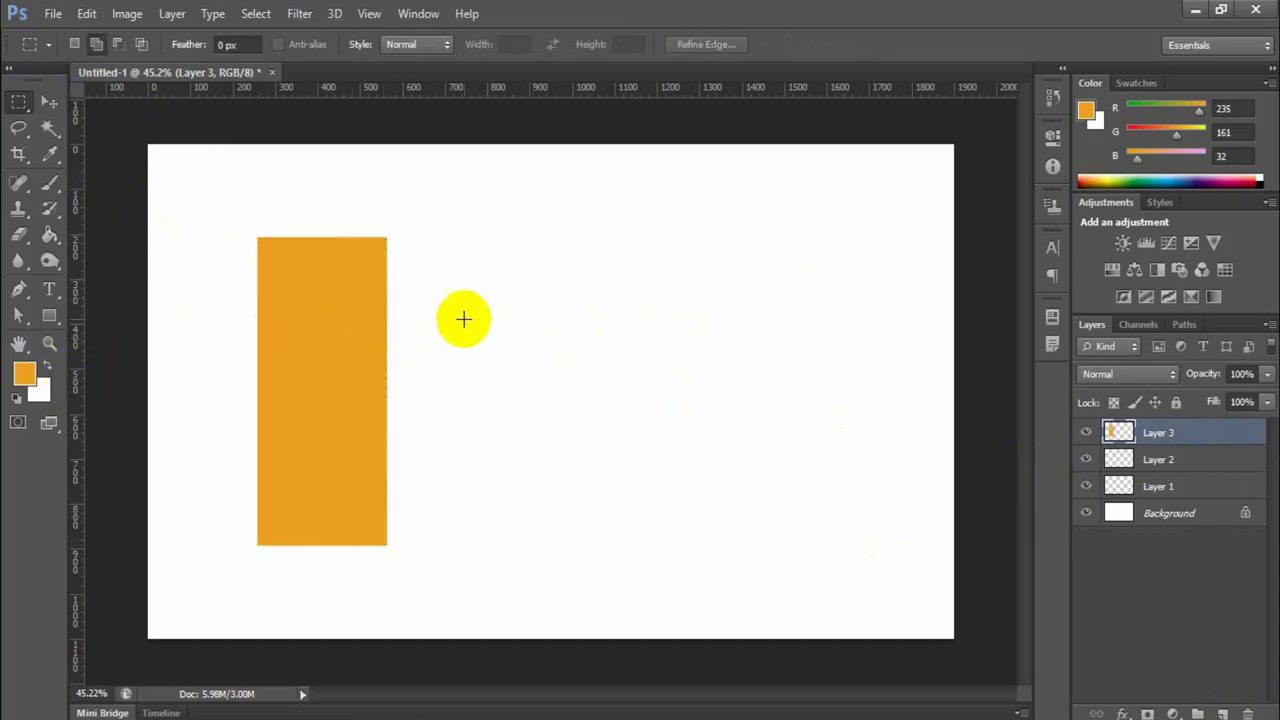
Step: Fill a long horizontal bar selection on Layer 2 with orange
{"action": "left_click_drag", "start_coordinate": [459, 306], "coordinate": [902, 349]}
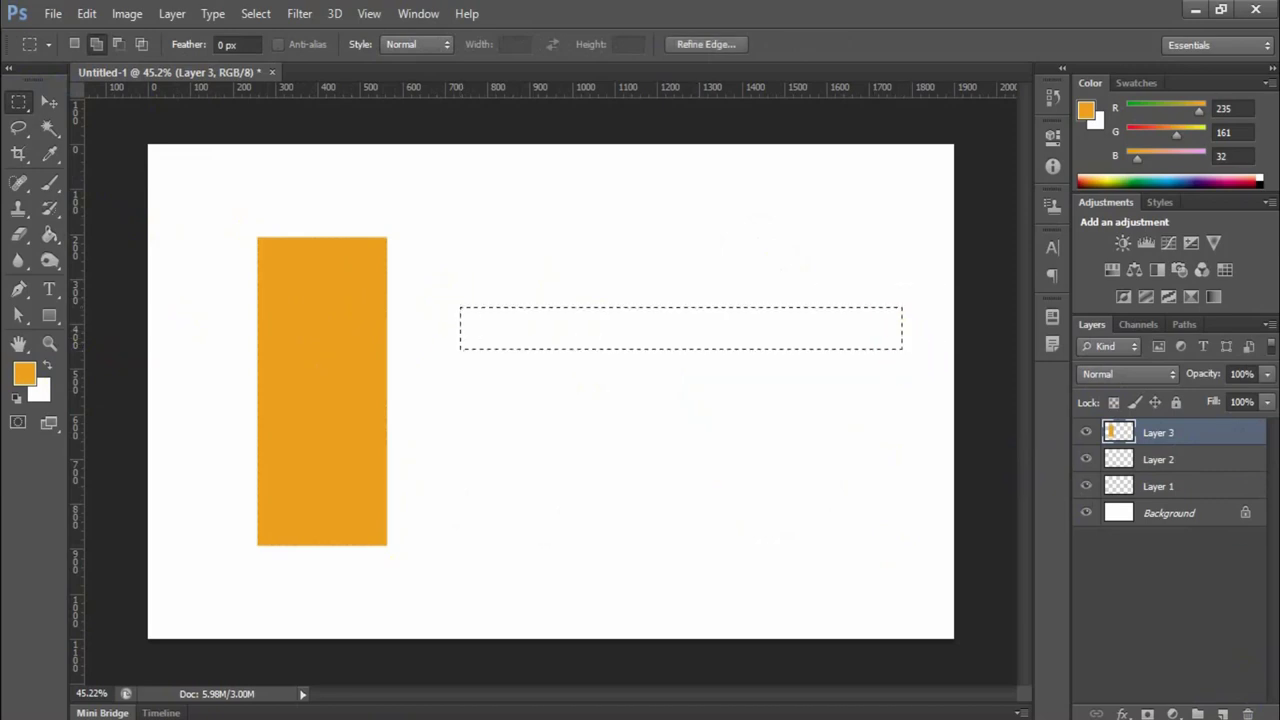
{"action": "left_click", "coordinate": [1200, 462]}
{"action": "key", "text": "alt+BackSpace"}
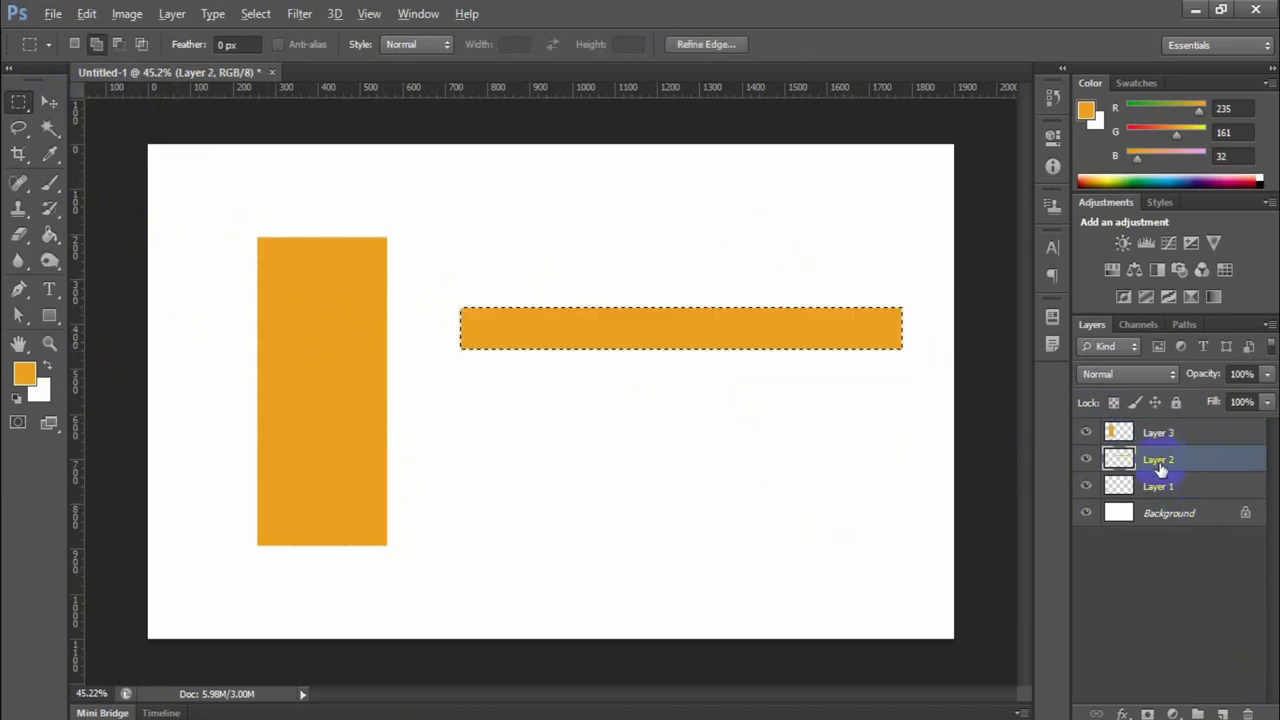
{"action": "left_click", "coordinate": [607, 330]}
Step: Fill an elliptical selection in the lower right on Layer 1 with orange
{"action": "right_click", "coordinate": [16, 101]}
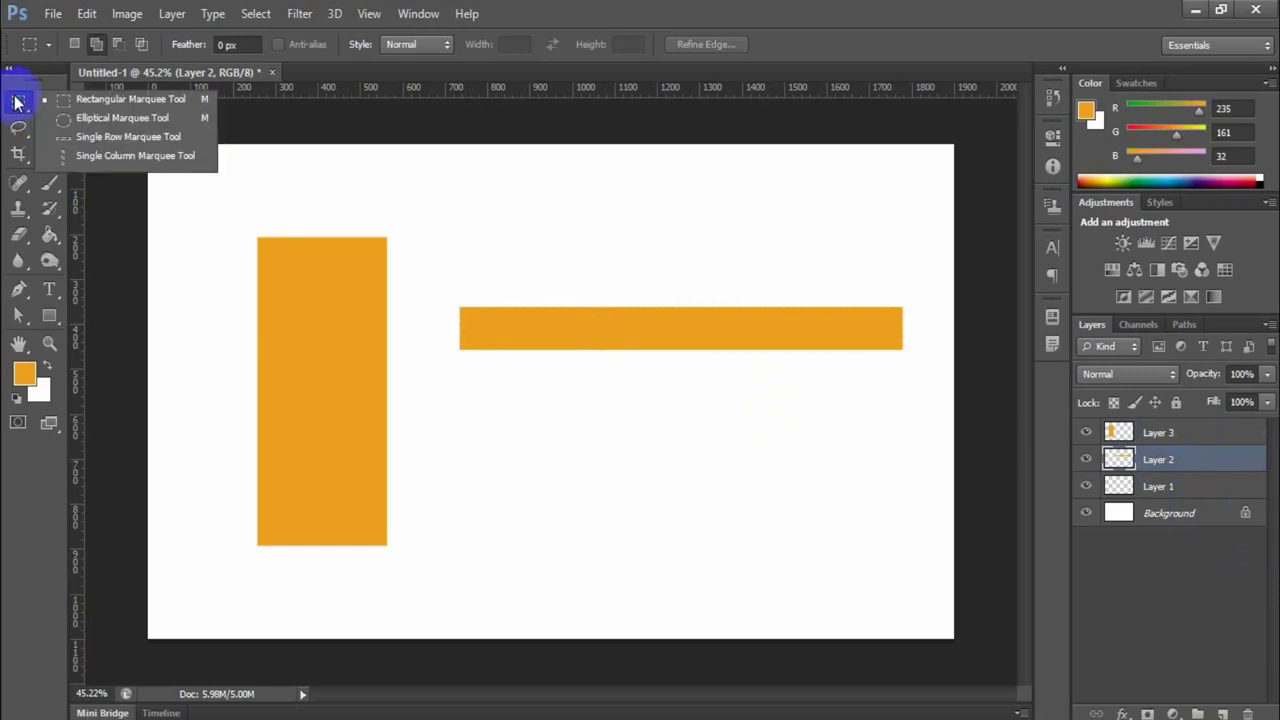
{"action": "left_click", "coordinate": [107, 122]}
{"action": "mouse_move", "coordinate": [500, 433]}
{"action": "left_mouse_down"}
{"action": "mouse_move", "coordinate": [880, 548]}
{"action": "mouse_move", "coordinate": [868, 555]}
{"action": "left_mouse_up"}
{"action": "left_click", "coordinate": [1158, 486]}
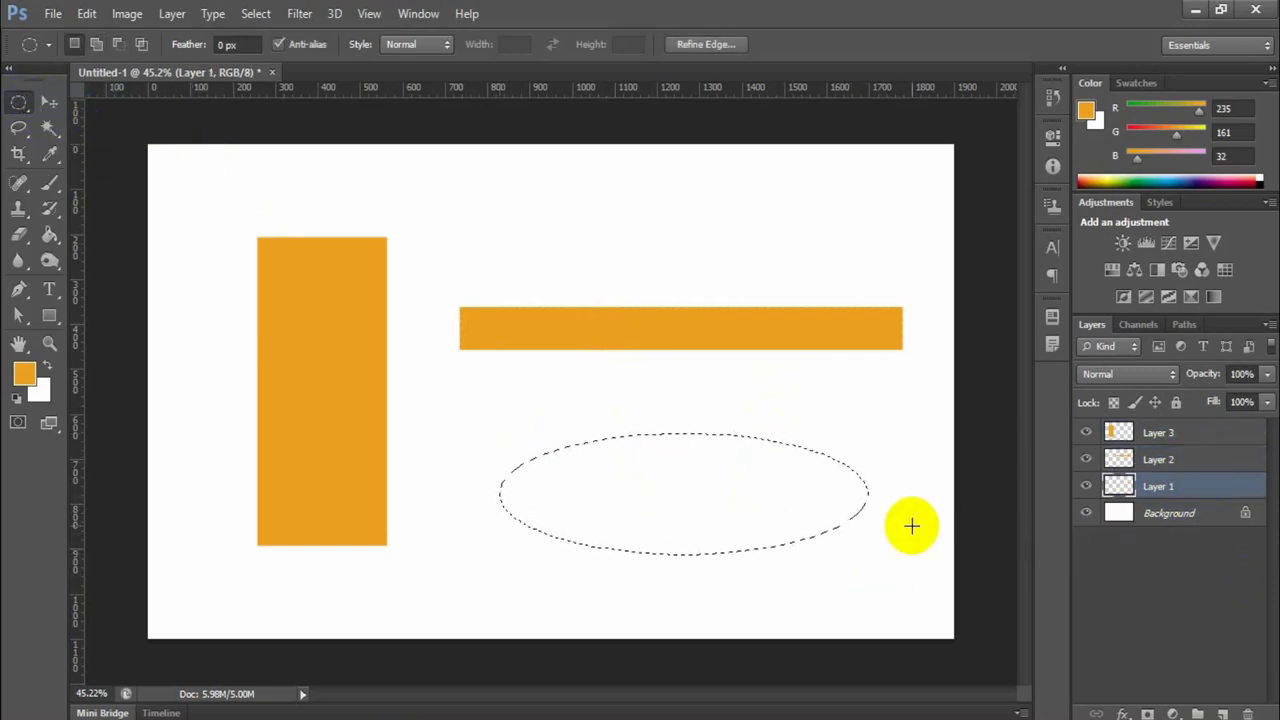
{"action": "key", "text": "alt+BackSpace"}
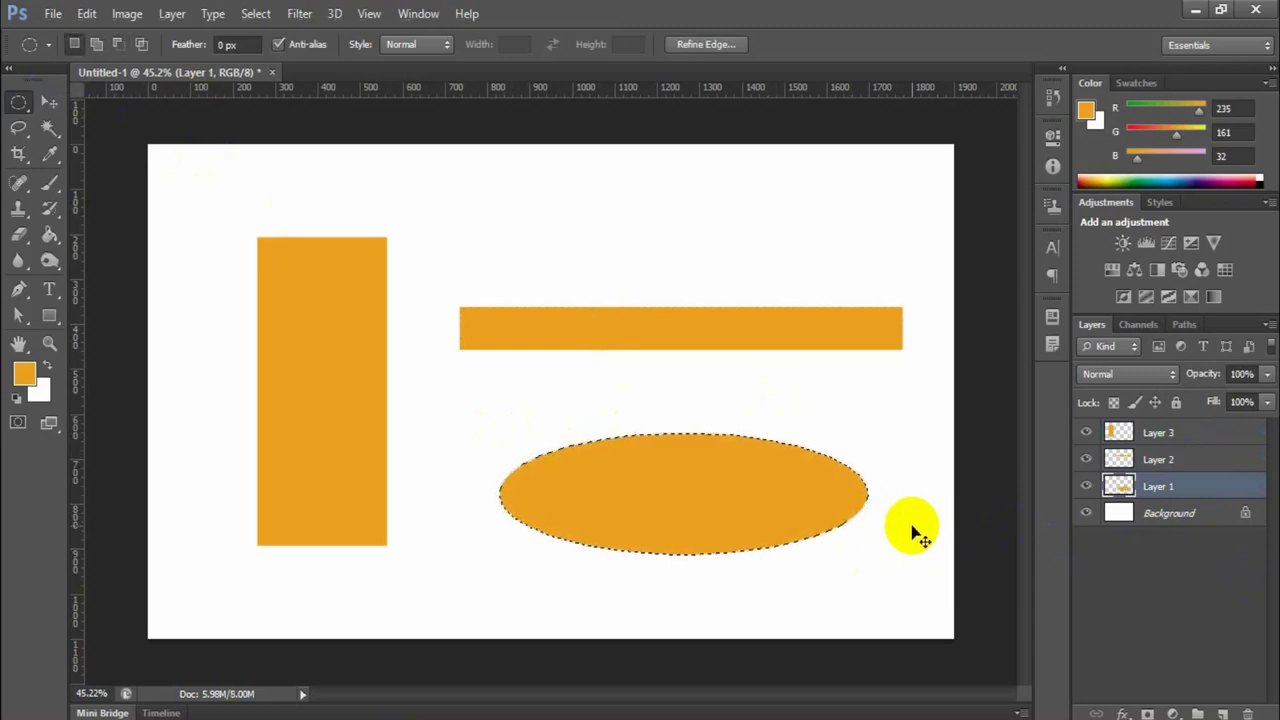
{"action": "left_click", "coordinate": [794, 517]}
{"action": "left_click", "coordinate": [49, 102]}
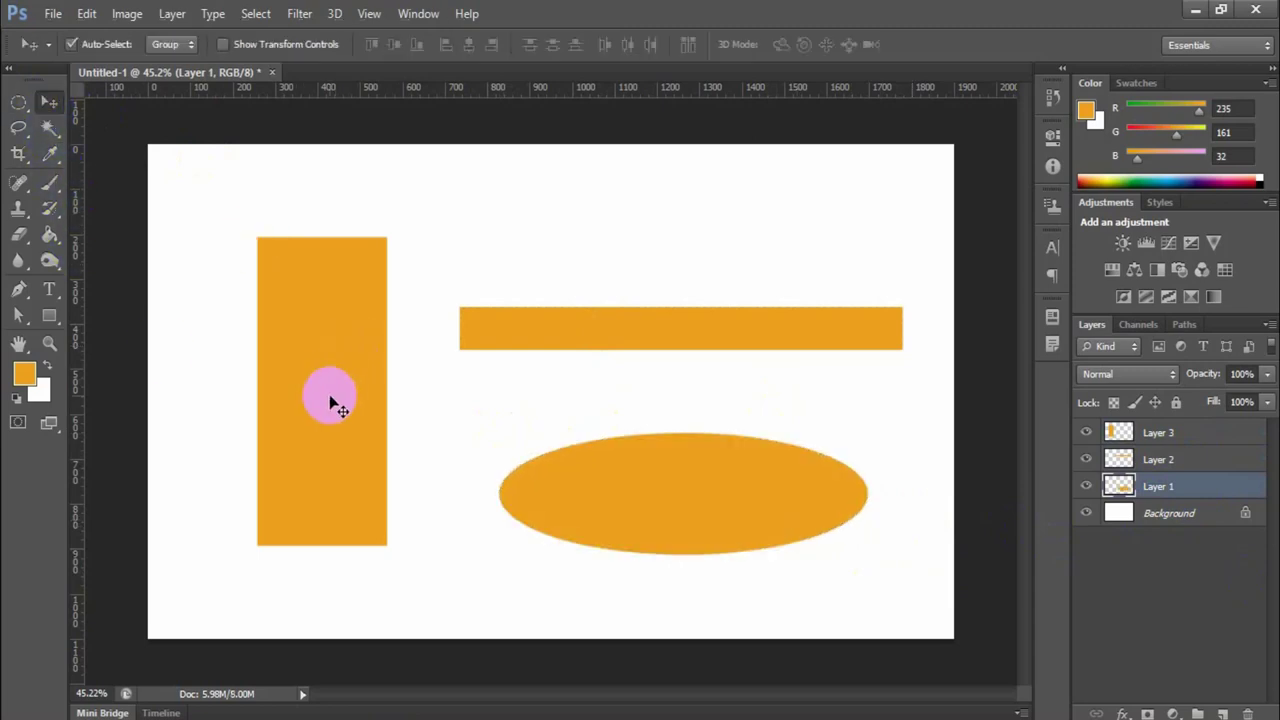
Step: Nudge the tall rectangle left and the horizontal bar up and left
{"action": "left_click_drag", "start_coordinate": [333, 400], "coordinate": [289, 397]}
{"action": "left_click_drag", "start_coordinate": [540, 322], "coordinate": [526, 302]}
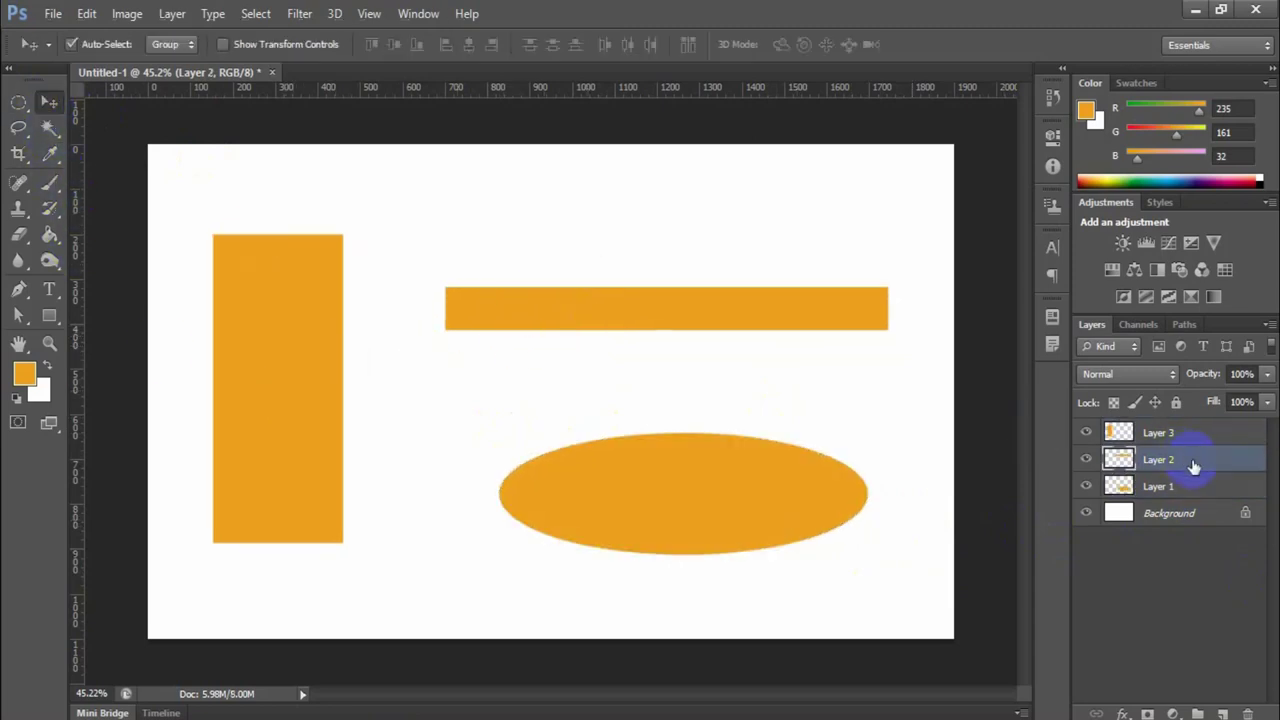
{"action": "left_click", "coordinate": [1115, 468], "text": "ctrl"}
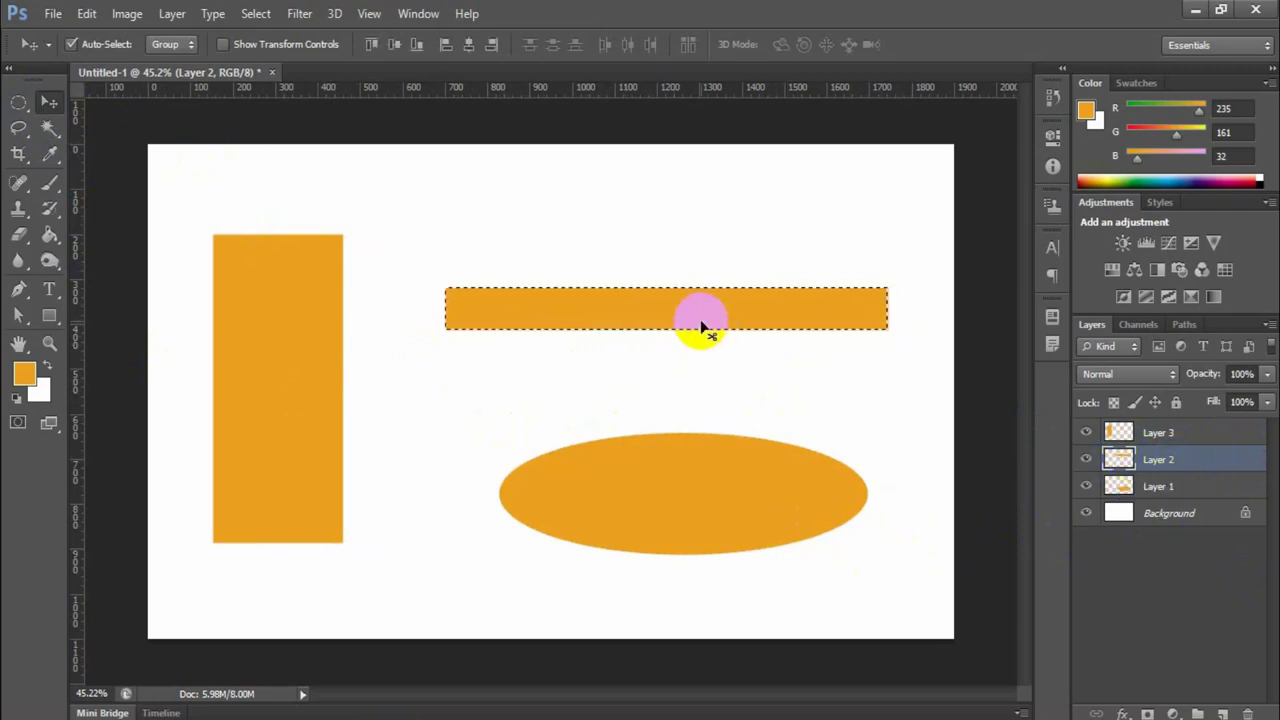
{"action": "key", "text": "ctrl+d"}
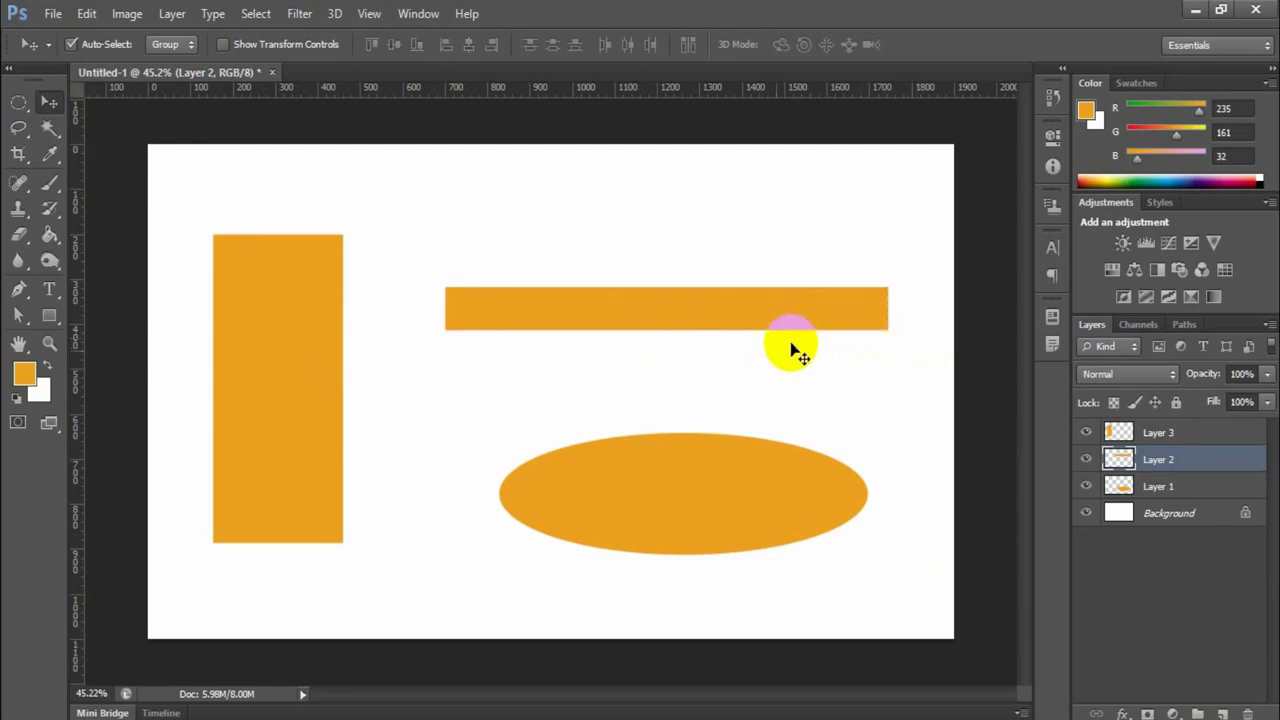
Step: Recolour the horizontal bar with blue-violet #4b20eb using the Paint Bucket
{"action": "left_click_drag", "start_coordinate": [49, 234], "coordinate": [183, 251]}
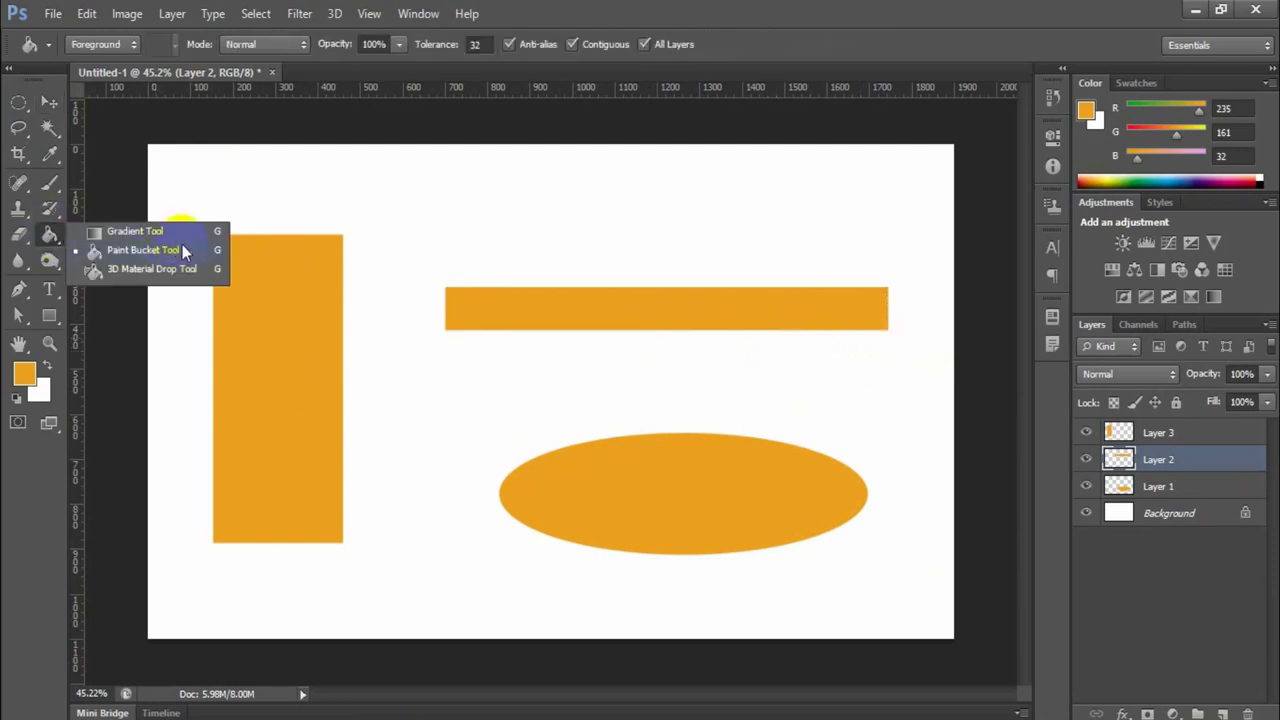
{"action": "left_click", "coordinate": [130, 252]}
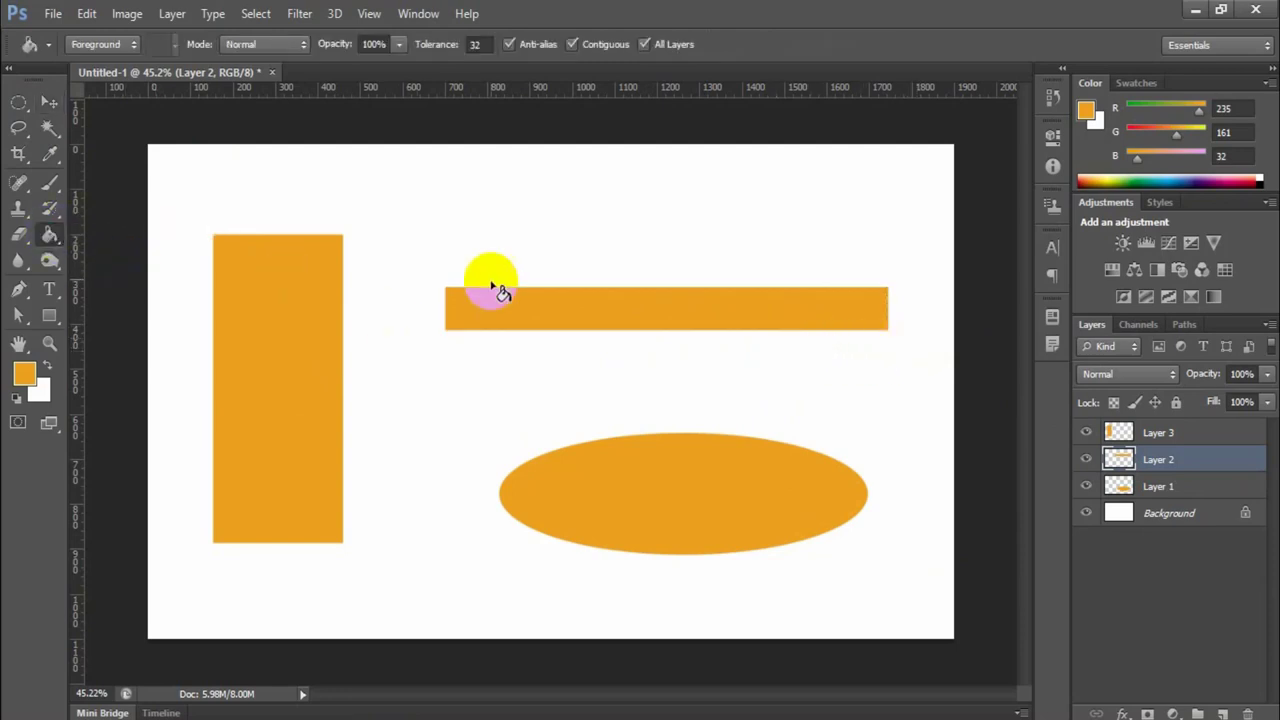
{"action": "left_click", "coordinate": [571, 316]}
{"action": "left_click", "coordinate": [725, 320]}
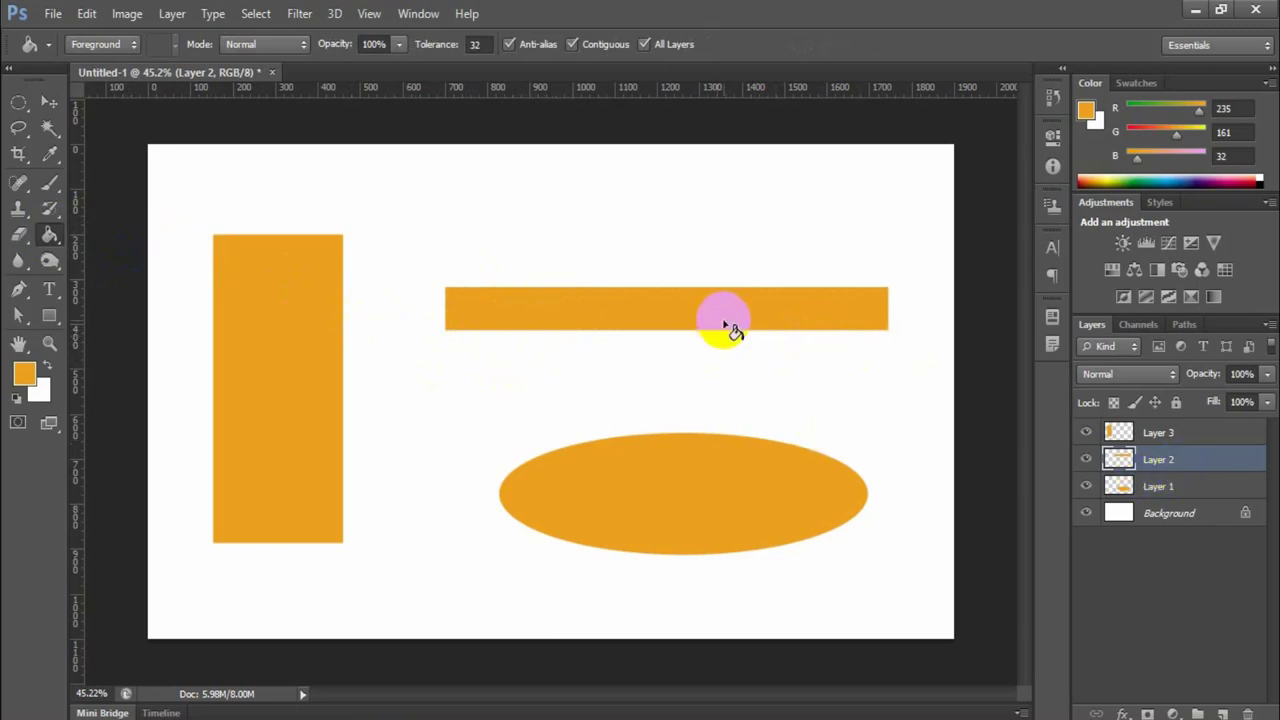
{"action": "left_click", "coordinate": [24, 373]}
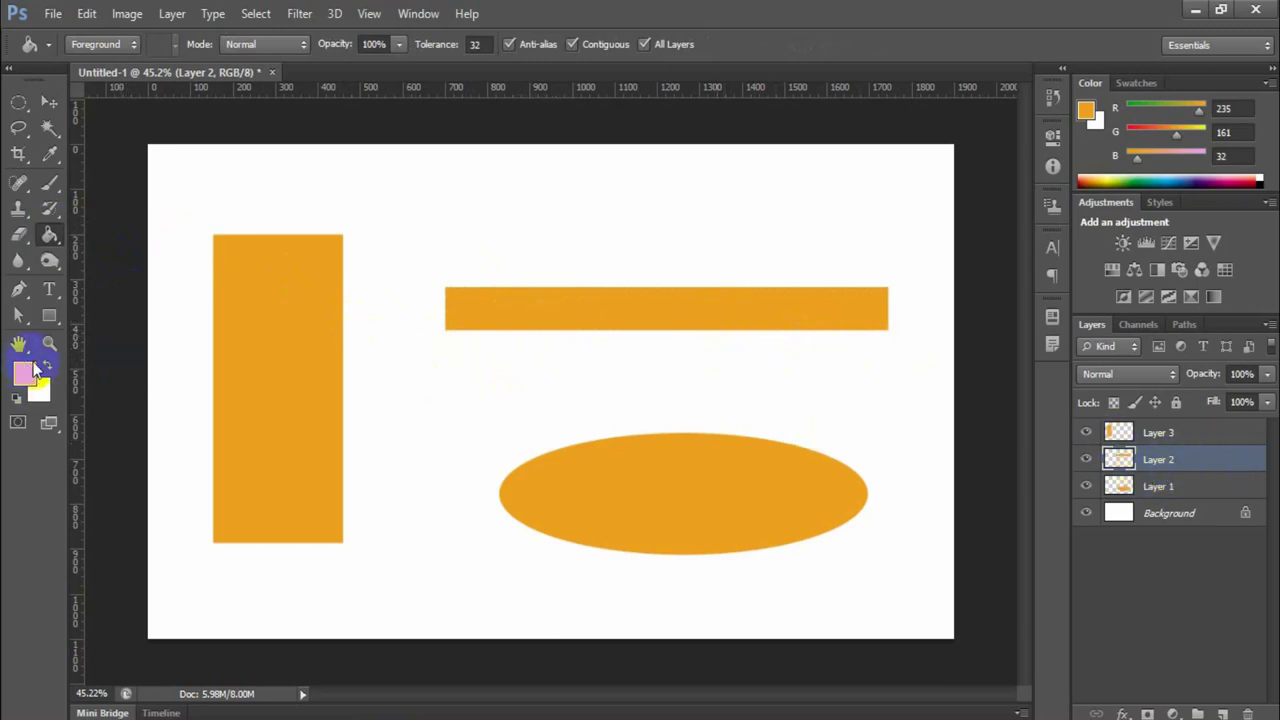
{"action": "left_click", "coordinate": [982, 263]}
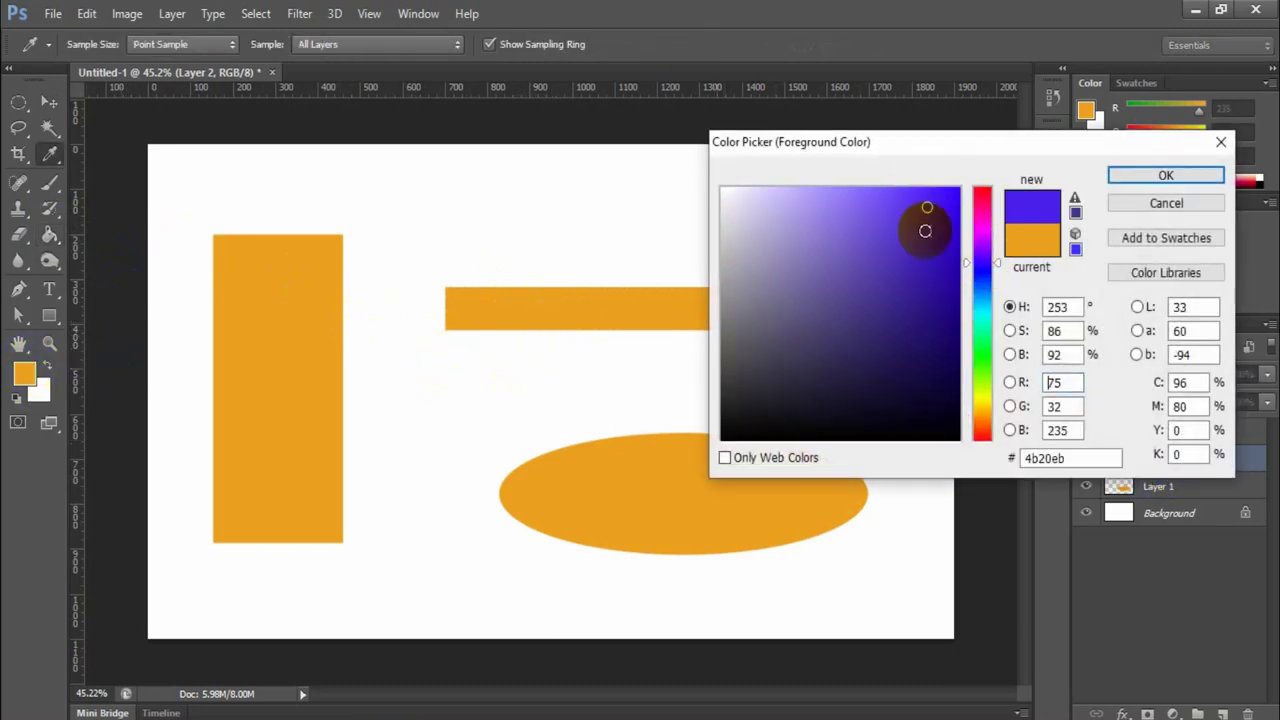
{"action": "left_click", "coordinate": [1166, 174]}
{"action": "left_click", "coordinate": [672, 320]}
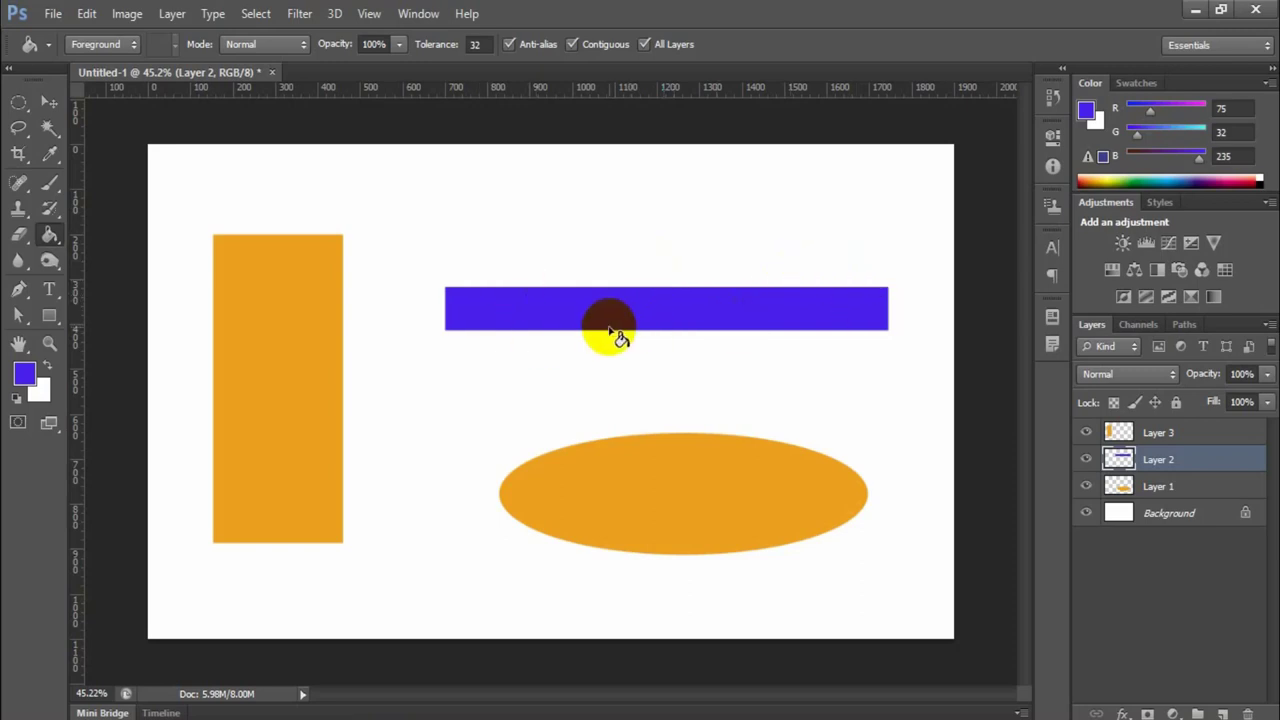
{"action": "left_click", "coordinate": [289, 382]}
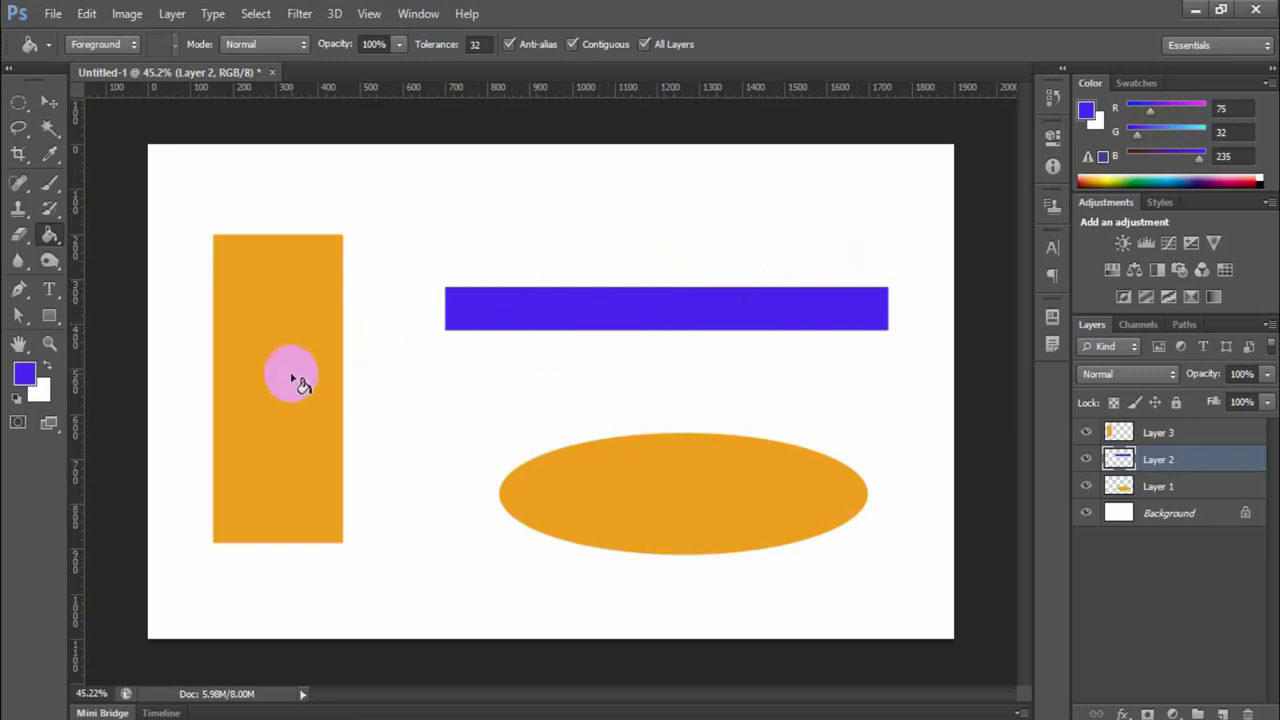
Step: Fill the tall rectangle on Layer 3 with pink (235, 32, 104)
{"action": "left_click", "coordinate": [305, 295]}
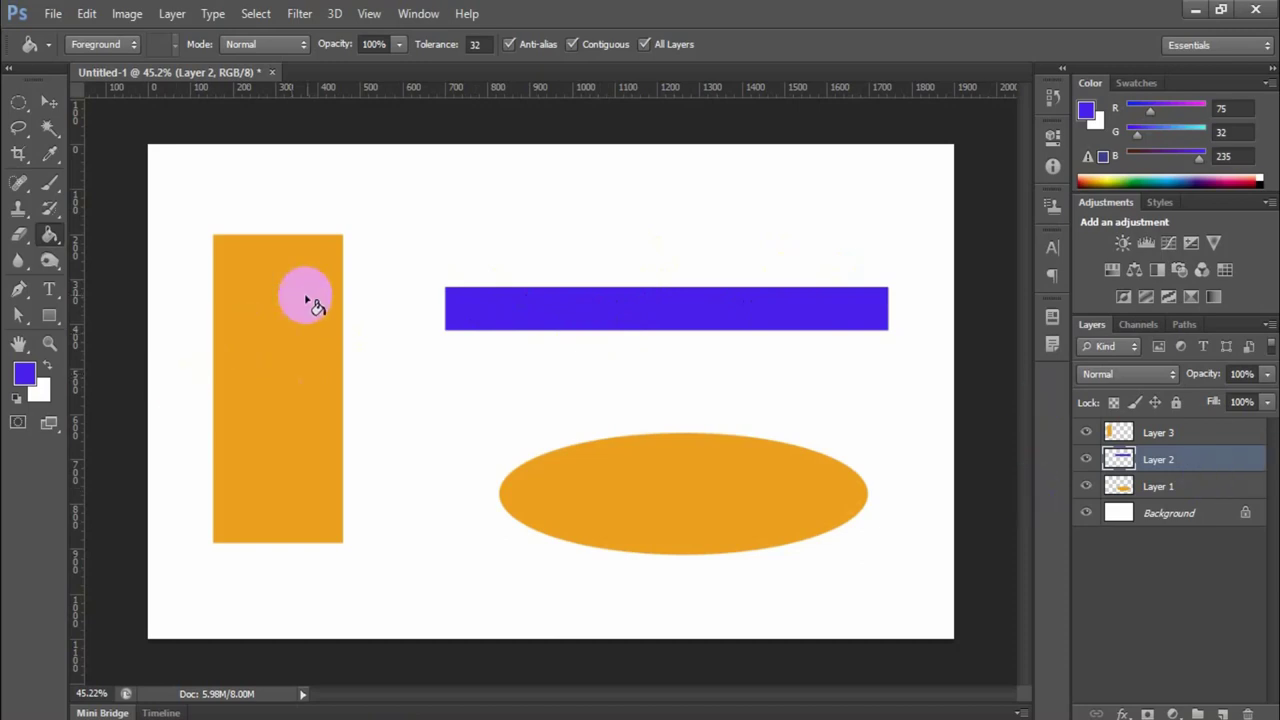
{"action": "left_click", "coordinate": [1221, 431]}
{"action": "left_click", "coordinate": [27, 376]}
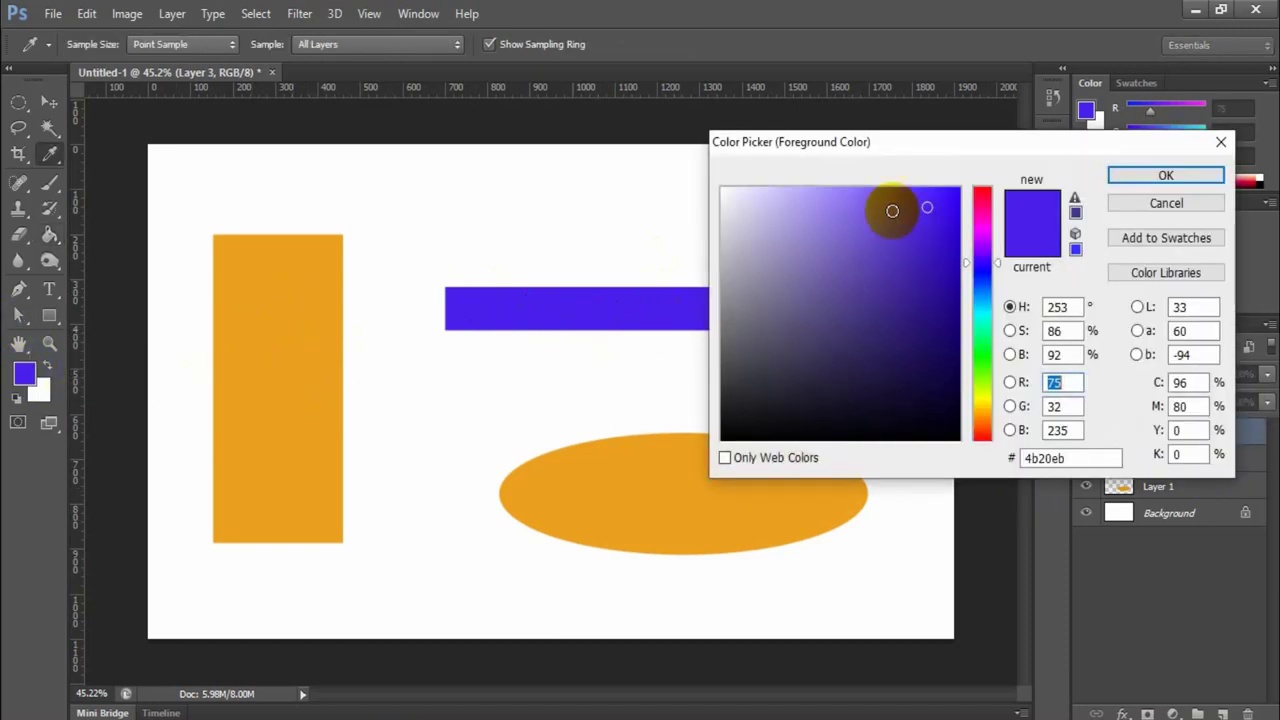
{"action": "left_click", "coordinate": [986, 203]}
{"action": "left_click", "coordinate": [1140, 174]}
{"action": "left_click", "coordinate": [308, 364]}
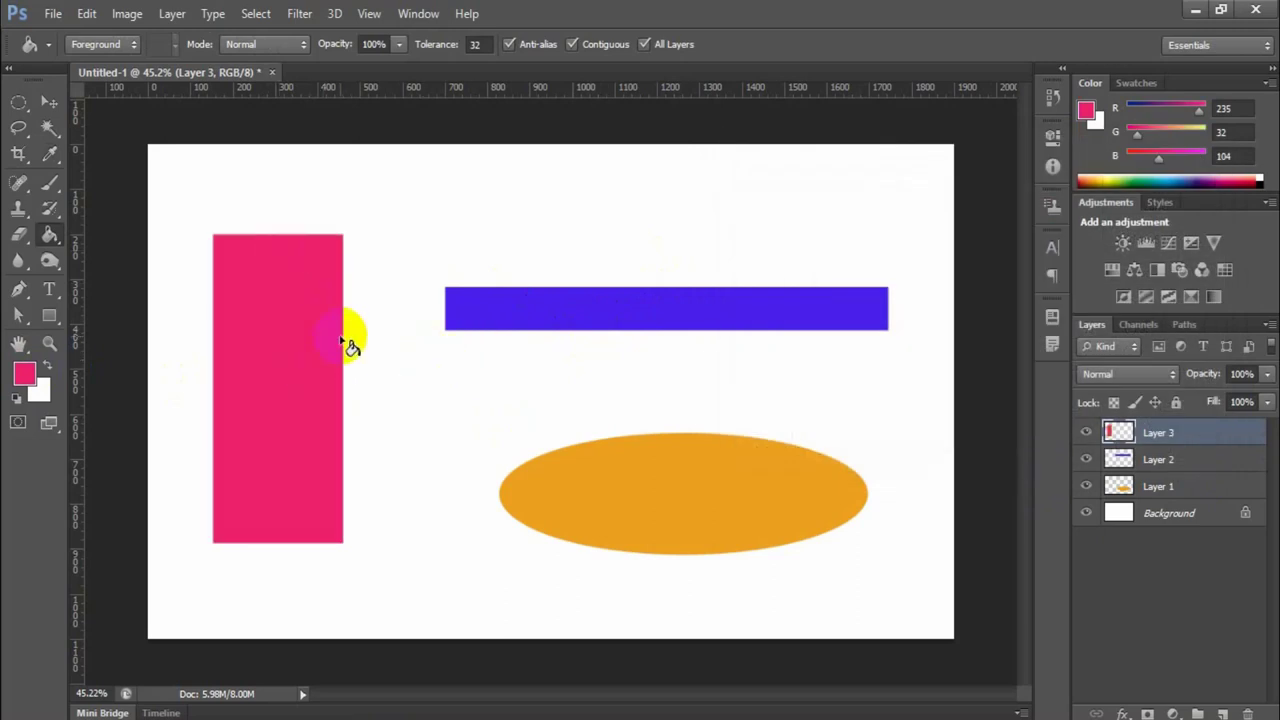
Step: Move the pink rectangle down-right, the blue bar up, and the orange ellipse up-left
{"action": "left_click", "coordinate": [49, 102]}
{"action": "left_click_drag", "start_coordinate": [265, 432], "coordinate": [308, 482]}
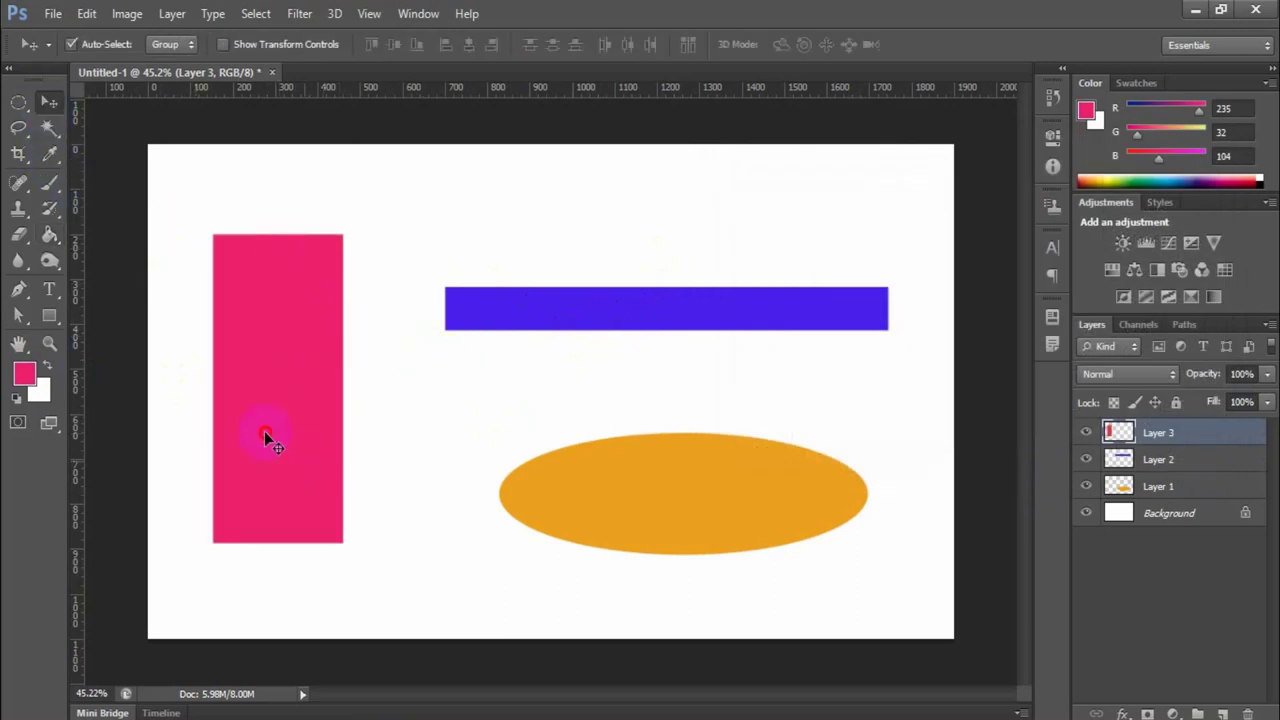
{"action": "left_click_drag", "start_coordinate": [528, 318], "coordinate": [527, 290]}
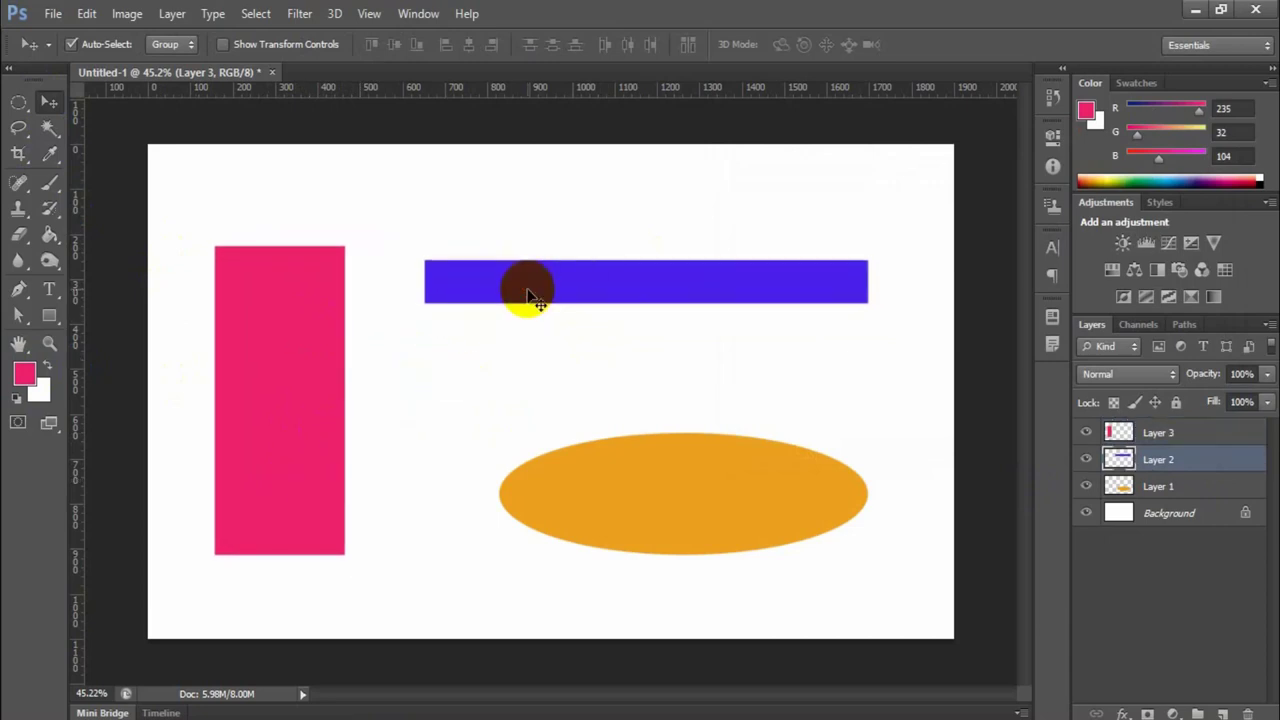
{"action": "mouse_move", "coordinate": [733, 495]}
{"action": "left_mouse_down"}
{"action": "mouse_move", "coordinate": [670, 476]}
{"action": "mouse_move", "coordinate": [694, 432]}
{"action": "left_mouse_up"}
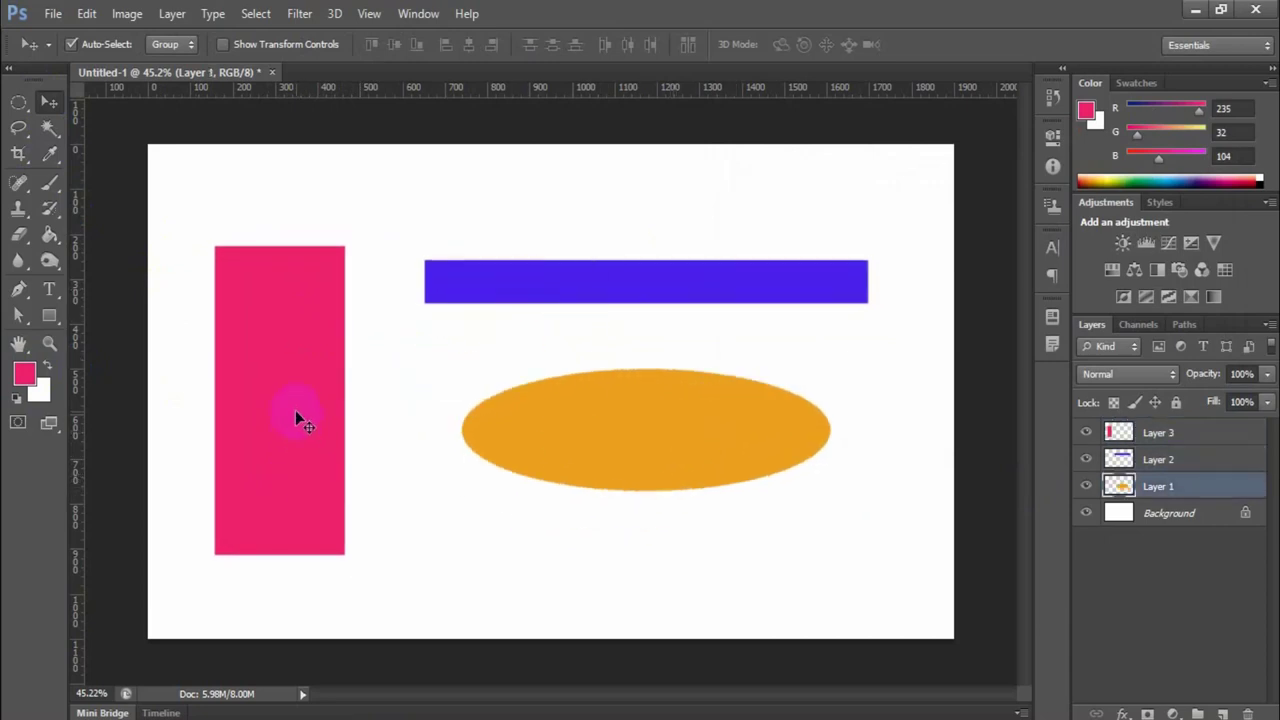
{"action": "left_click", "coordinate": [767, 394]}
{"action": "left_click", "coordinate": [1210, 434]}
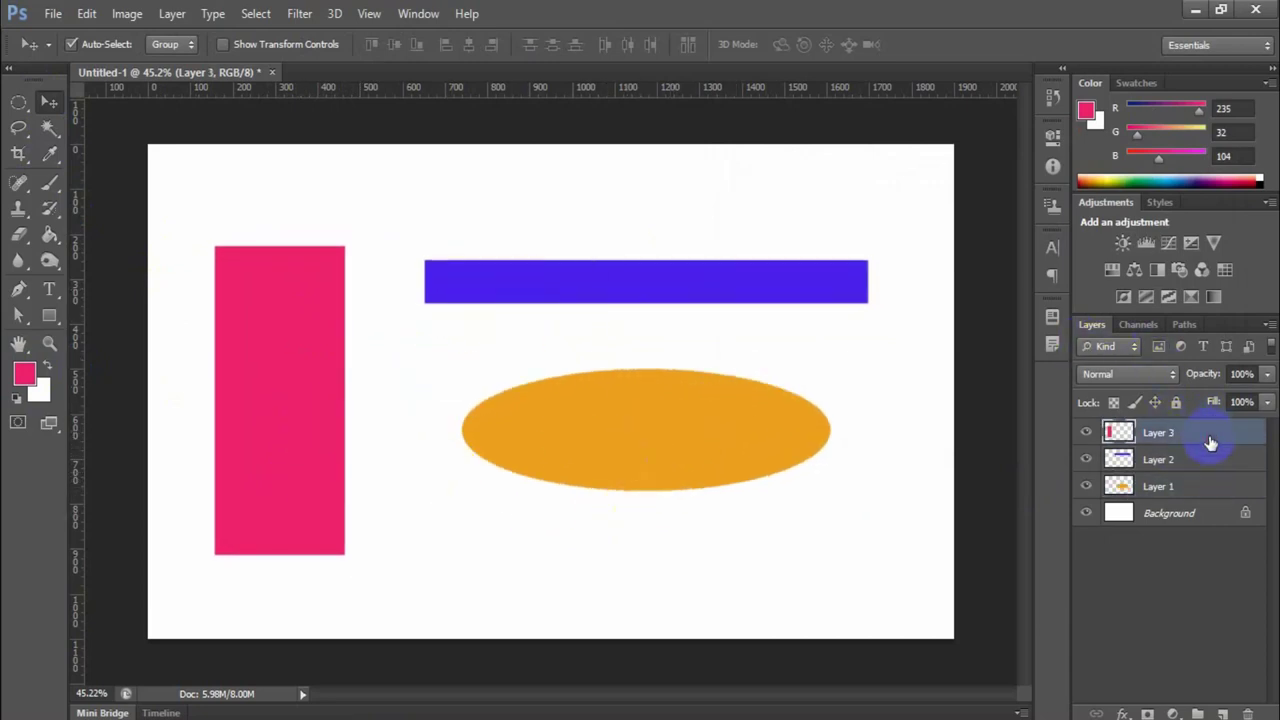
Step: Delete the shape layers, reset the background swatch to white, and open d02e765.jpg
{"action": "key", "text": "Delete"}
{"action": "key", "text": "Delete"}
{"action": "key", "text": "Delete"}
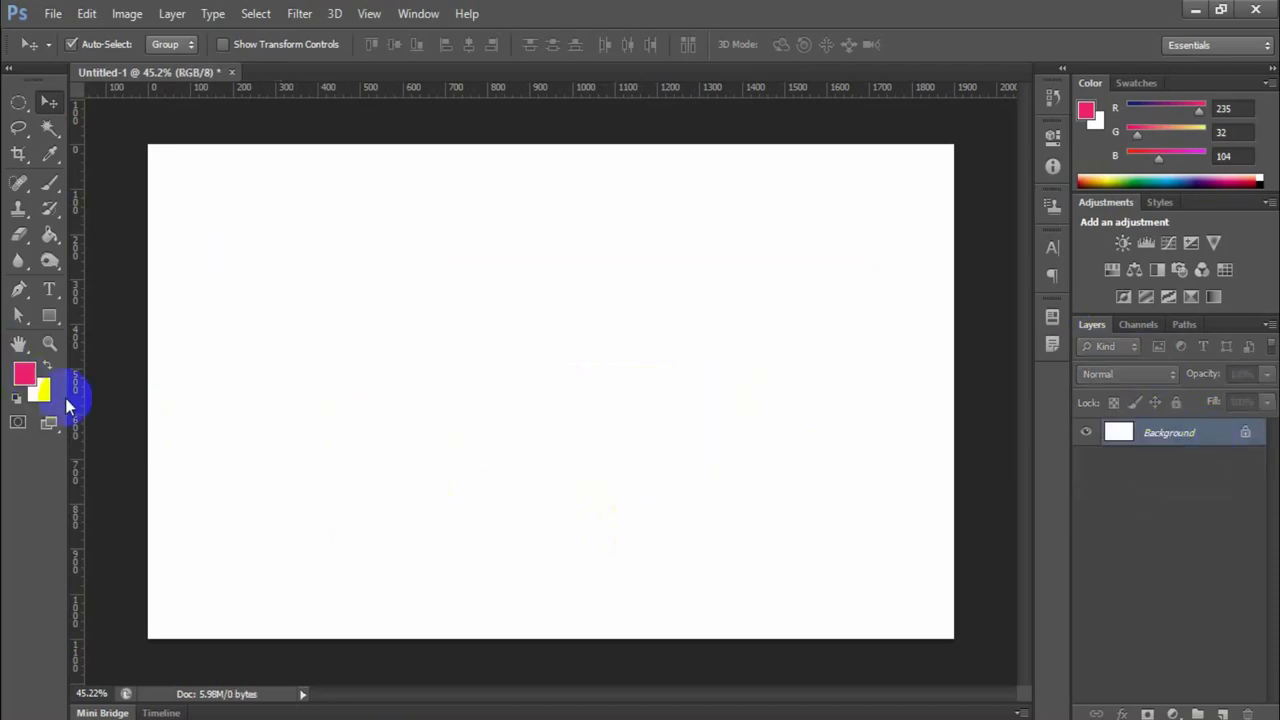
{"action": "left_click", "coordinate": [20, 392]}
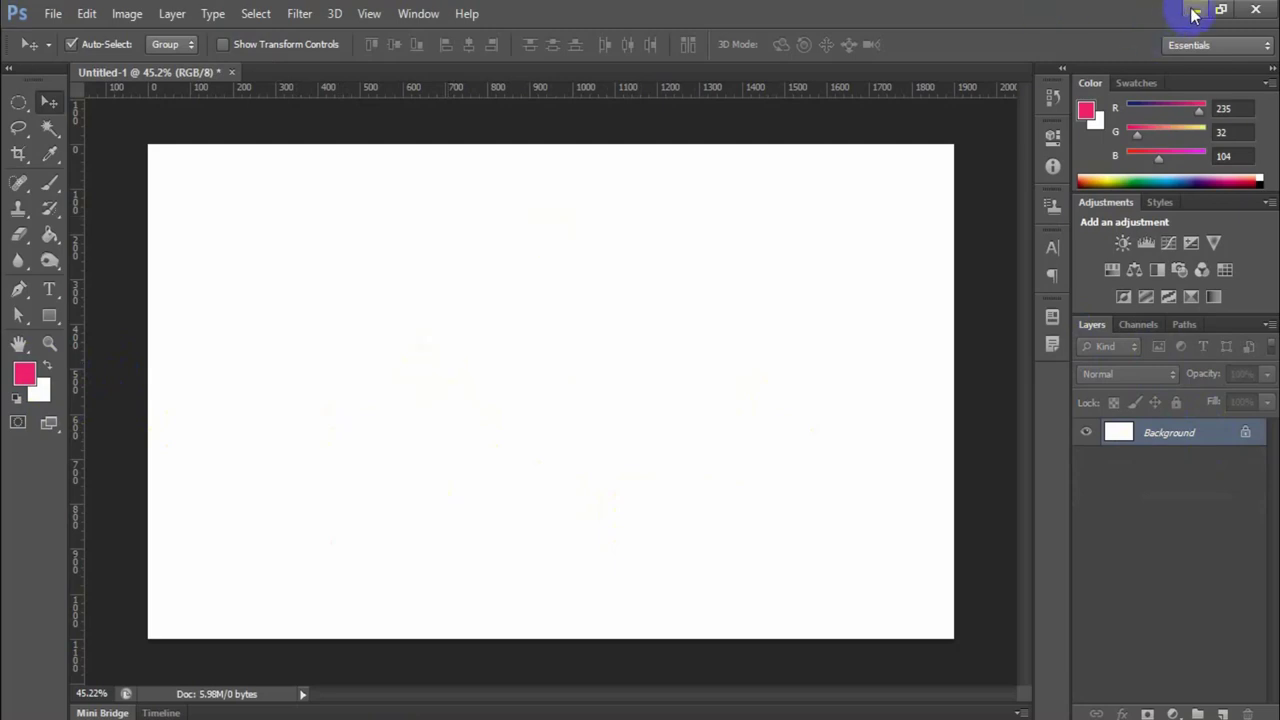
{"action": "left_click", "coordinate": [55, 14]}
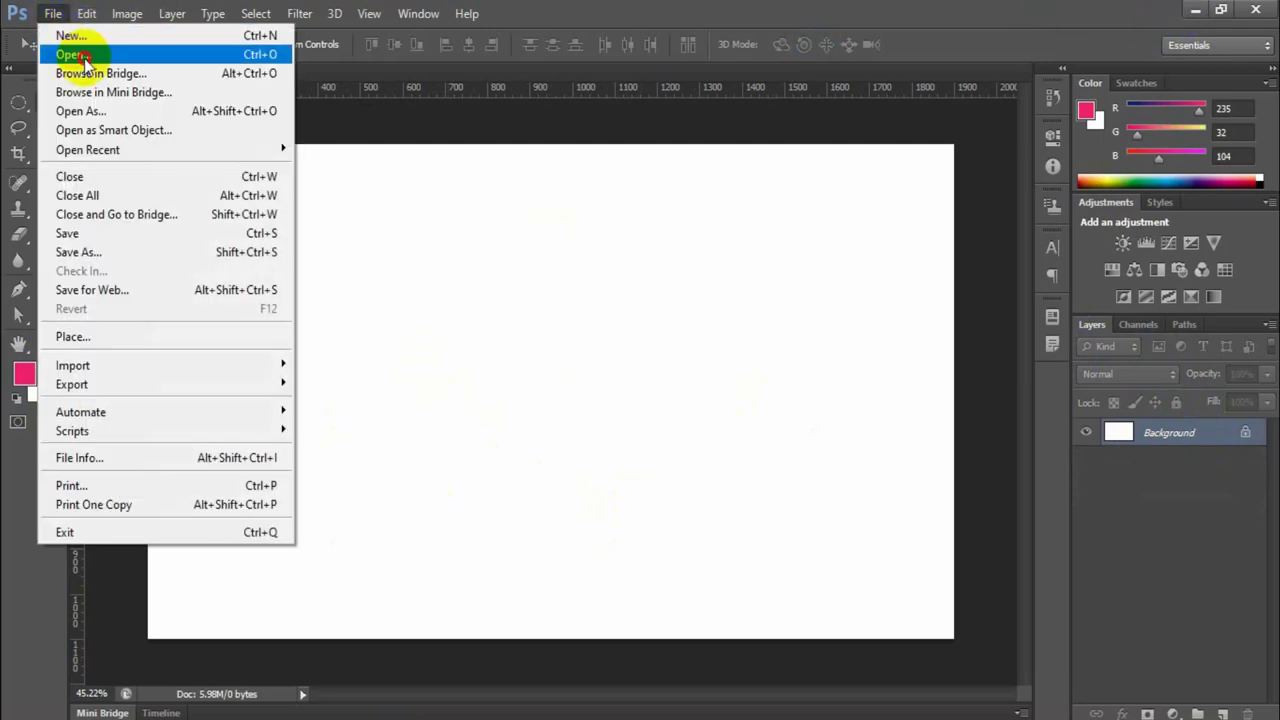
{"action": "left_click", "coordinate": [72, 54]}
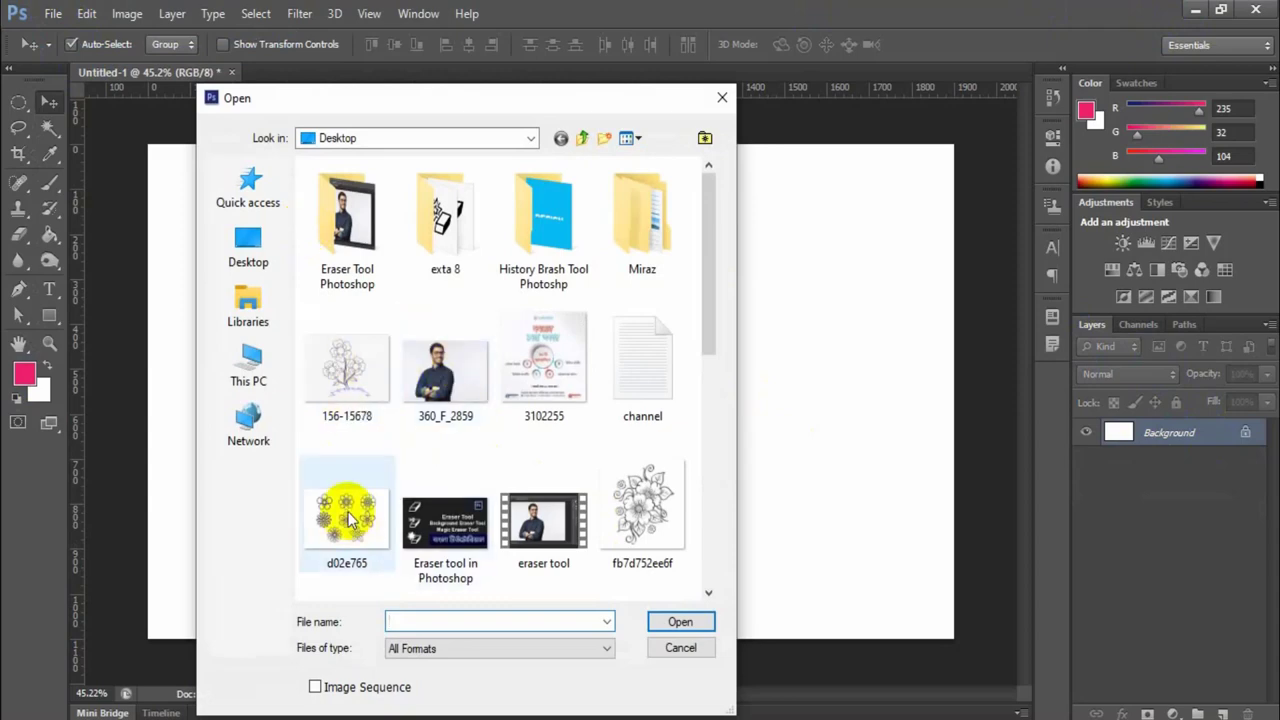
{"action": "left_click", "coordinate": [337, 514]}
{"action": "left_click", "coordinate": [679, 623]}
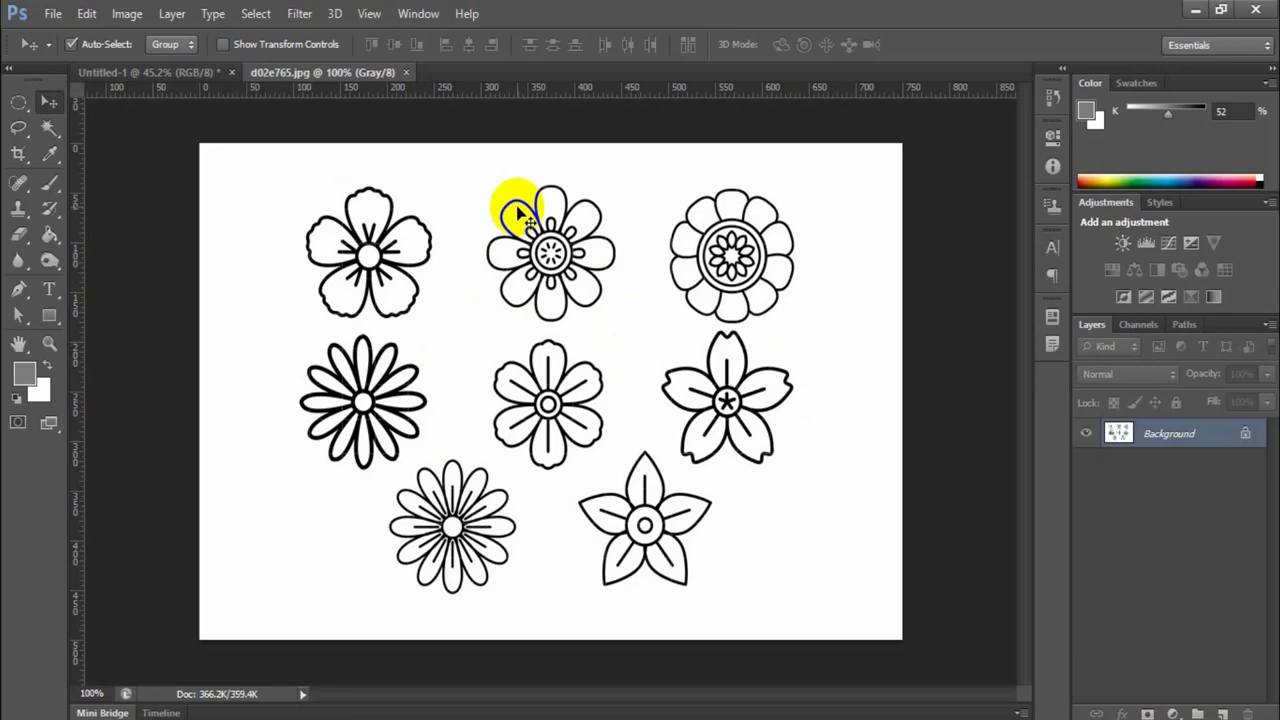
Step: Zoom the flower drawing to 200%, then back out to fit the whole drawing
{"action": "key", "text": "ctrl+plus"}
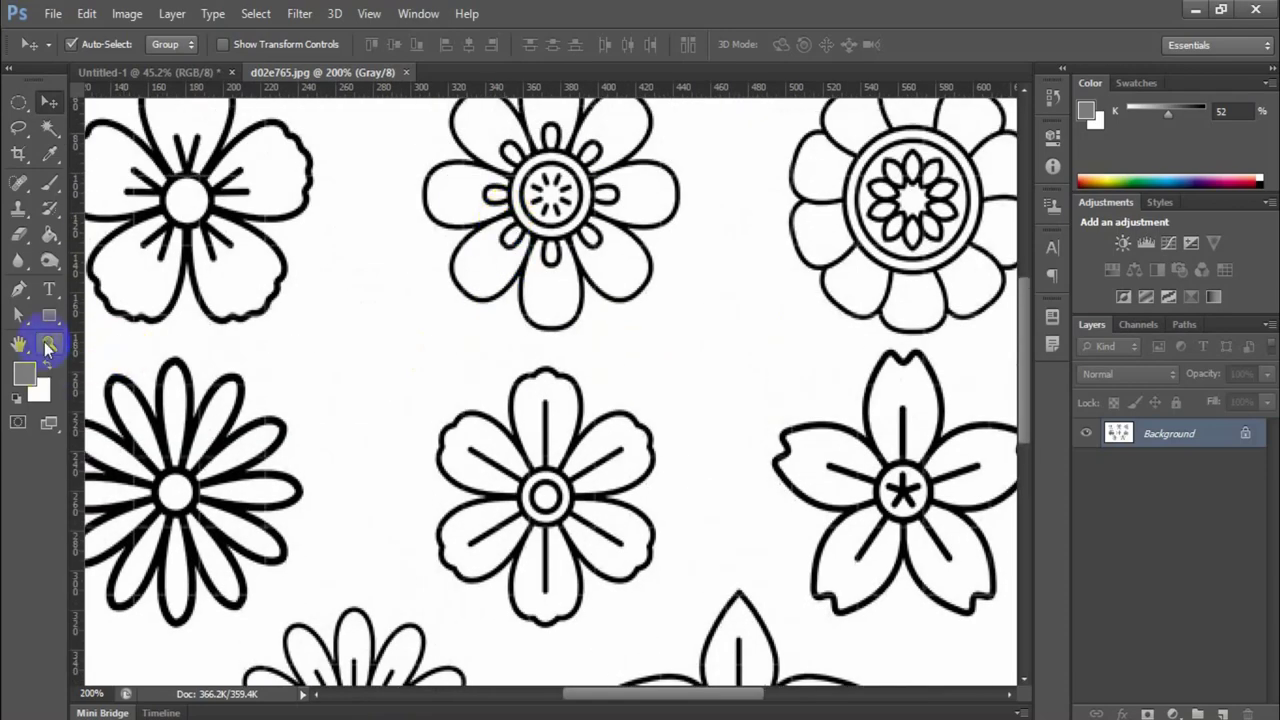
{"action": "left_click", "coordinate": [47, 345]}
{"action": "scroll", "coordinate": [520, 370], "scroll_direction": "down", "scroll_amount": 1}
{"action": "scroll", "coordinate": [600, 380], "scroll_direction": "down", "scroll_amount": 1}
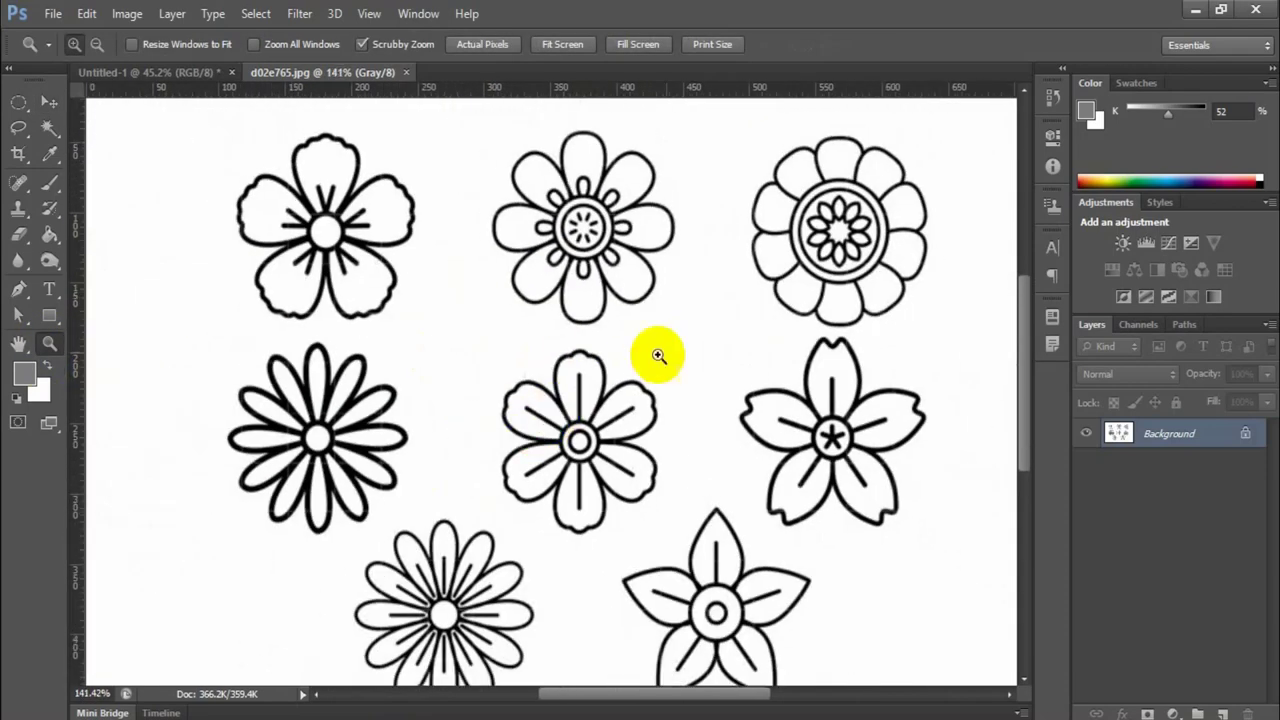
{"action": "left_click_drag", "start_coordinate": [623, 400], "coordinate": [586, 443]}
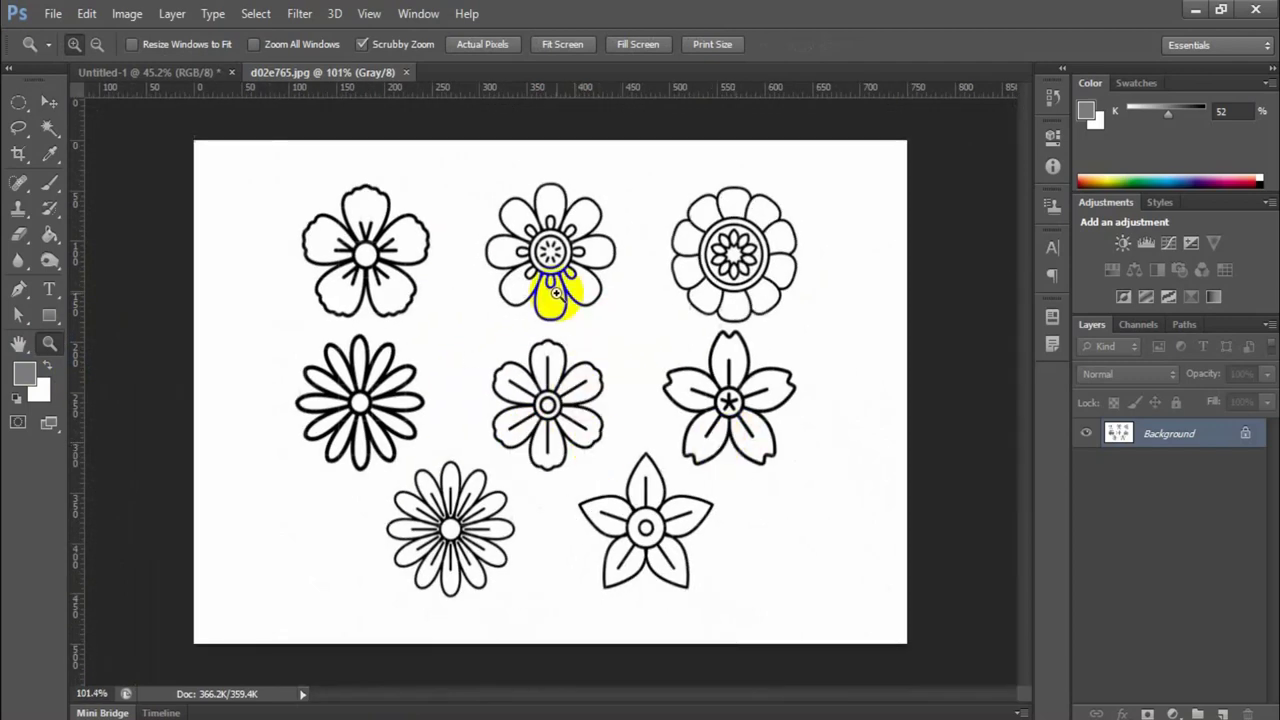
{"action": "left_click", "coordinate": [48, 102]}
{"action": "left_click", "coordinate": [47, 238]}
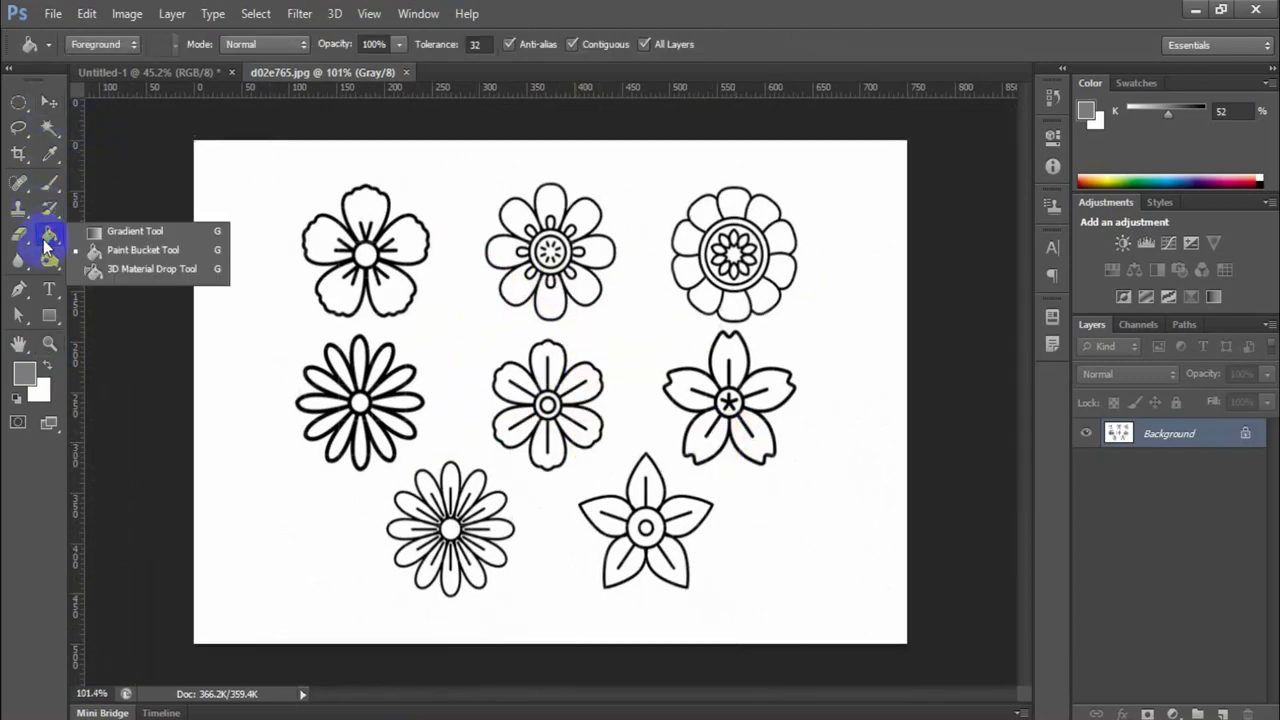
{"action": "left_click", "coordinate": [49, 102]}
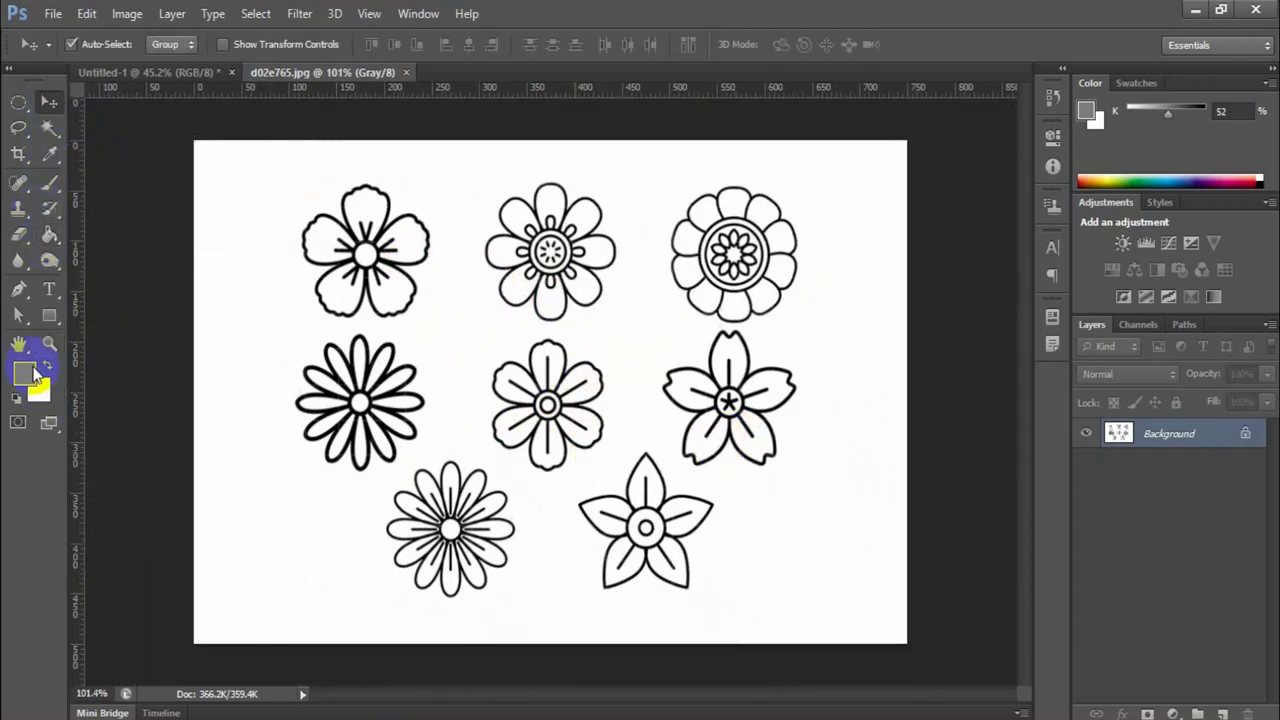
Step: Convert the drawing from Grayscale to RGB Color via Image > Mode
{"action": "left_click", "coordinate": [127, 13]}
{"action": "mouse_move", "coordinate": [200, 36]}
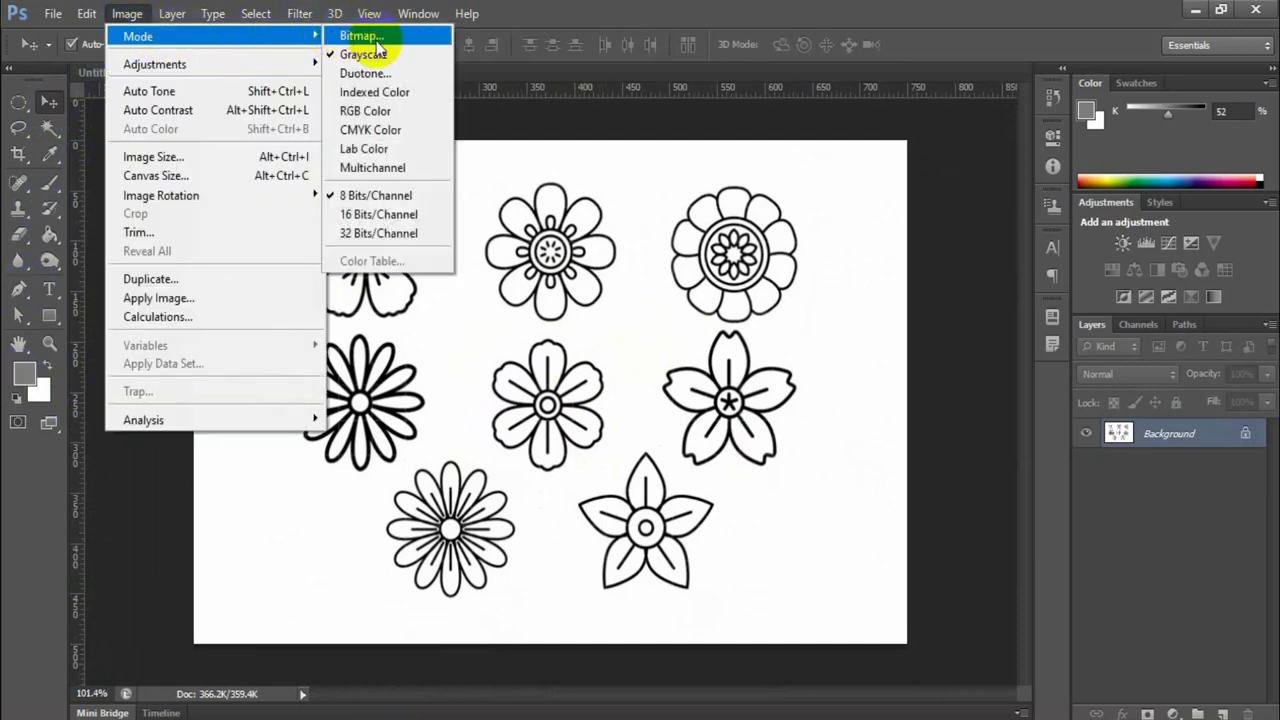
{"action": "left_click", "coordinate": [371, 111]}
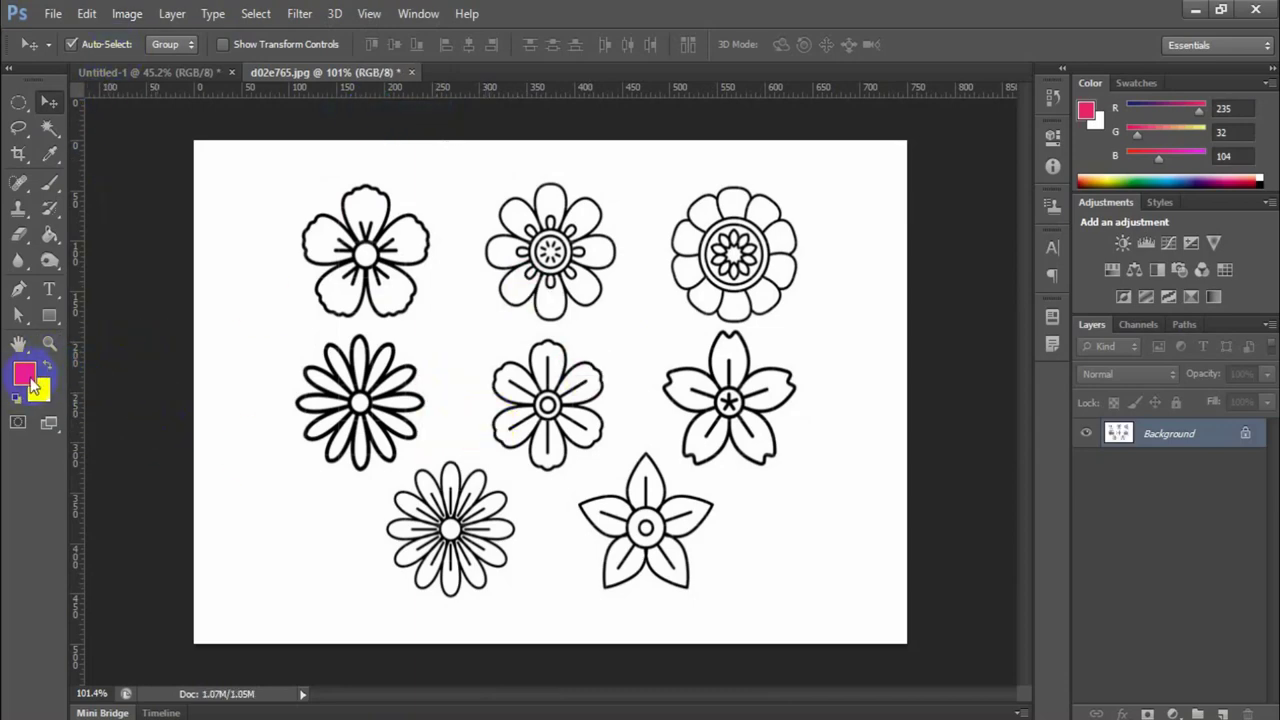
{"action": "left_click", "coordinate": [127, 13]}
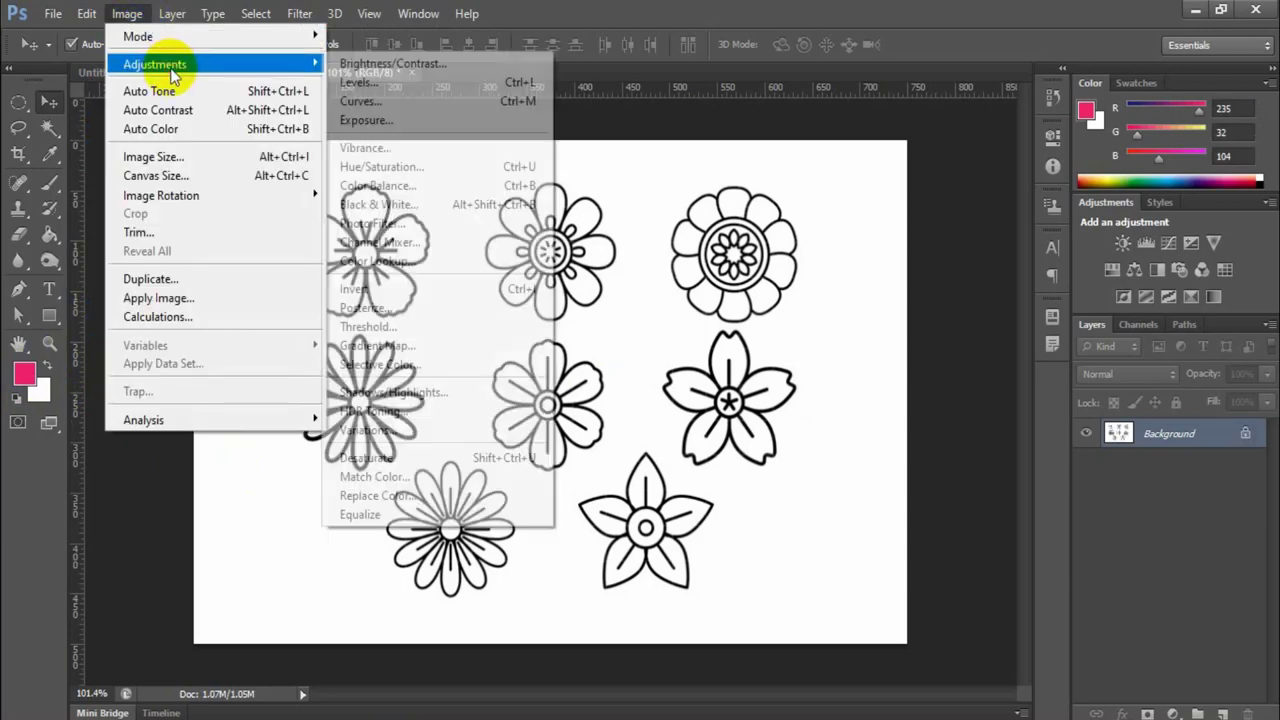
{"action": "mouse_move", "coordinate": [138, 36]}
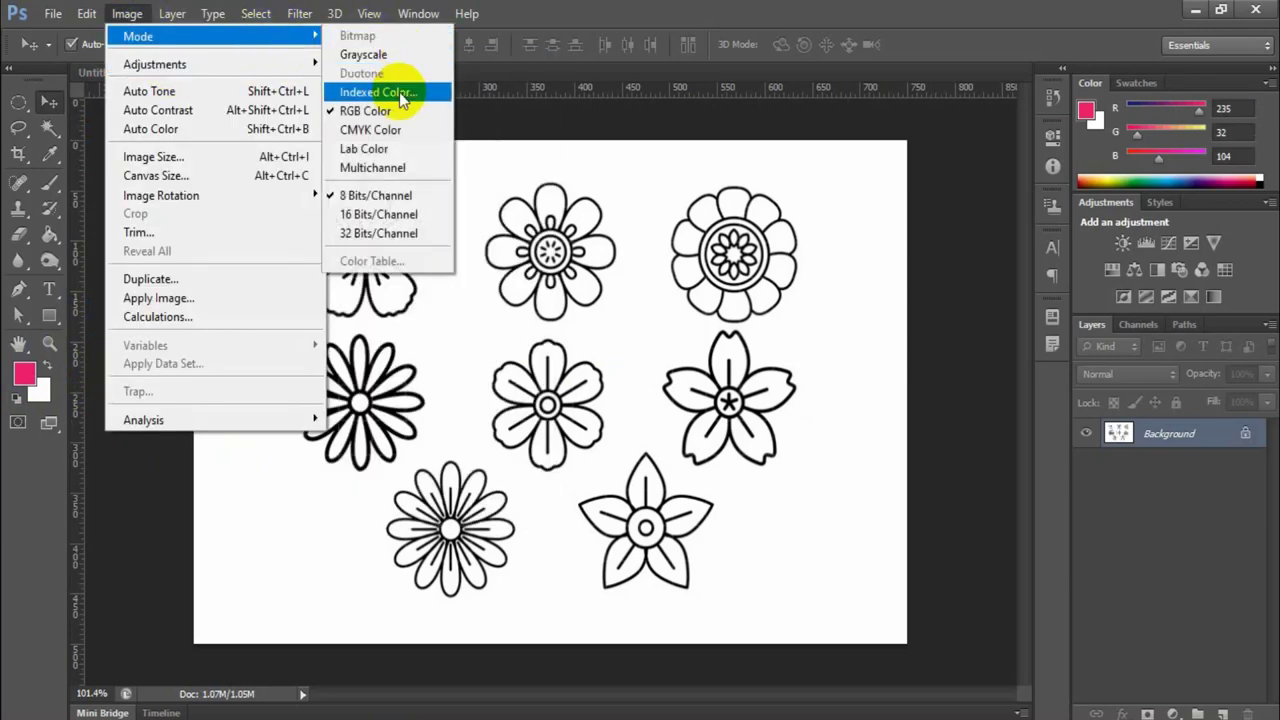
{"action": "left_click", "coordinate": [405, 112]}
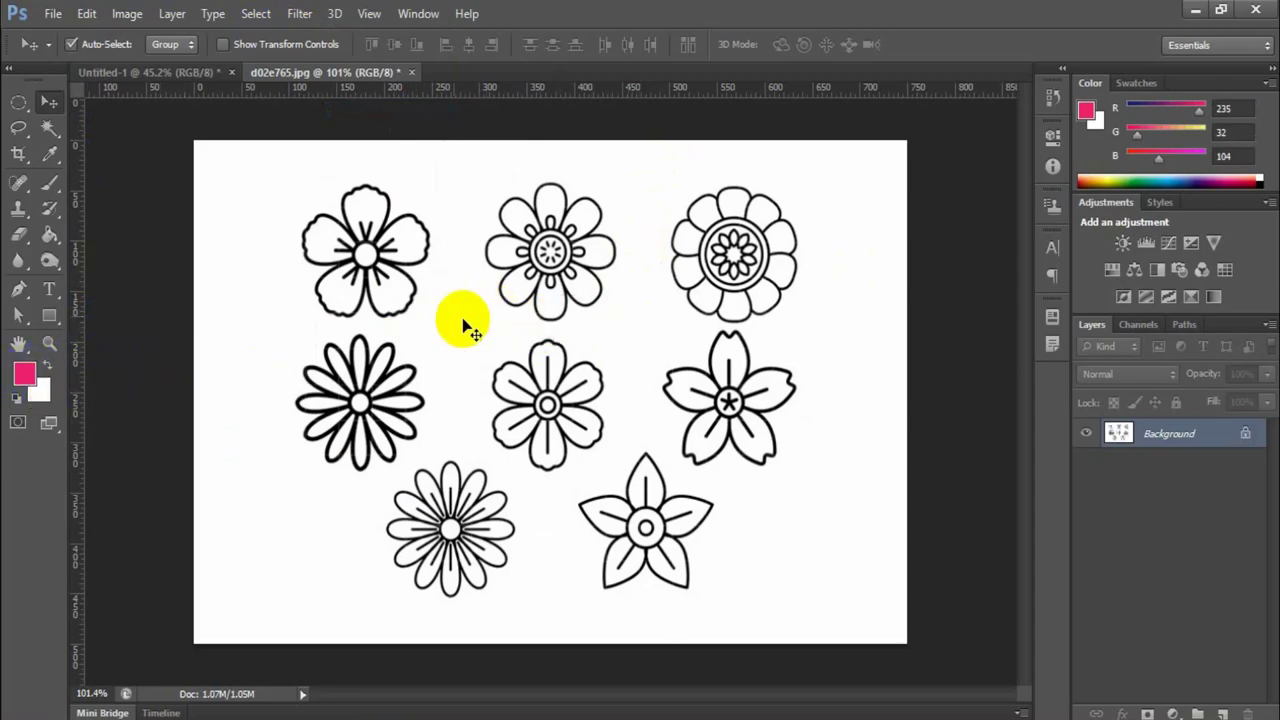
Step: Select the Paint Bucket and set the foreground colour to a bright red
{"action": "left_click", "coordinate": [52, 236]}
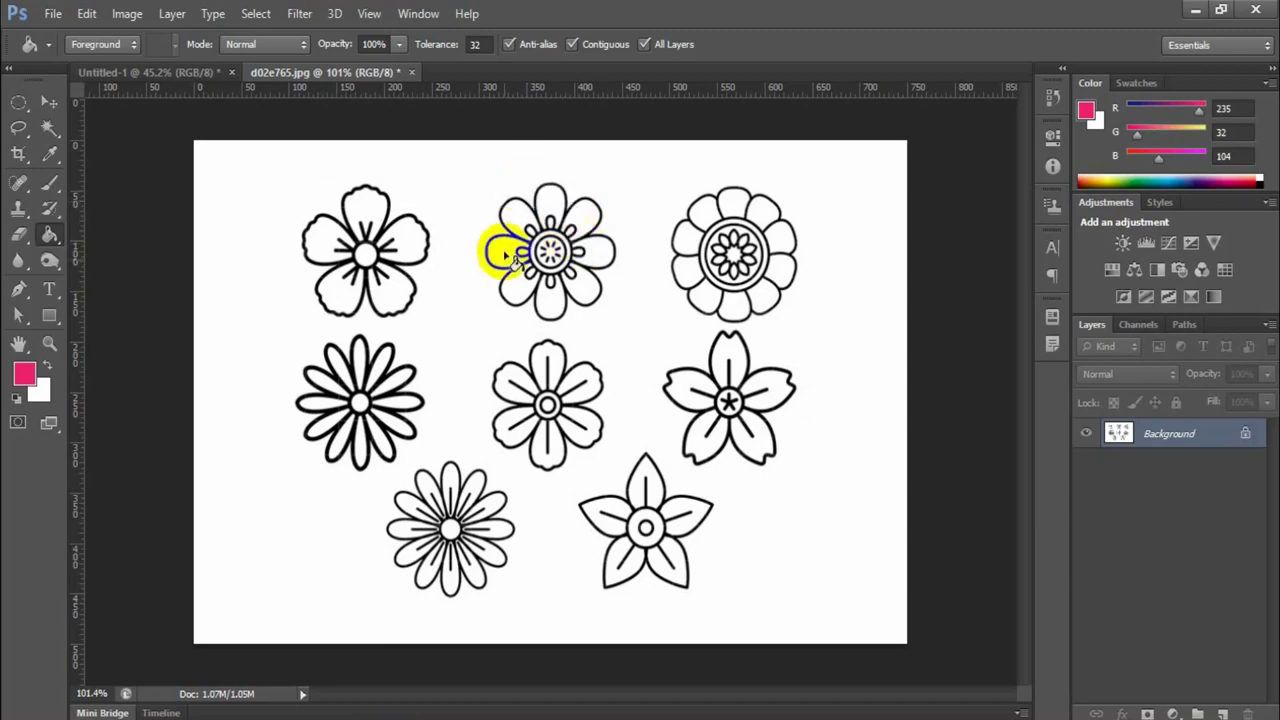
{"action": "left_click", "coordinate": [25, 374]}
{"action": "mouse_move", "coordinate": [982, 203]}
{"action": "left_mouse_down"}
{"action": "mouse_move", "coordinate": [954, 200]}
{"action": "mouse_move", "coordinate": [954, 227]}
{"action": "left_mouse_up"}
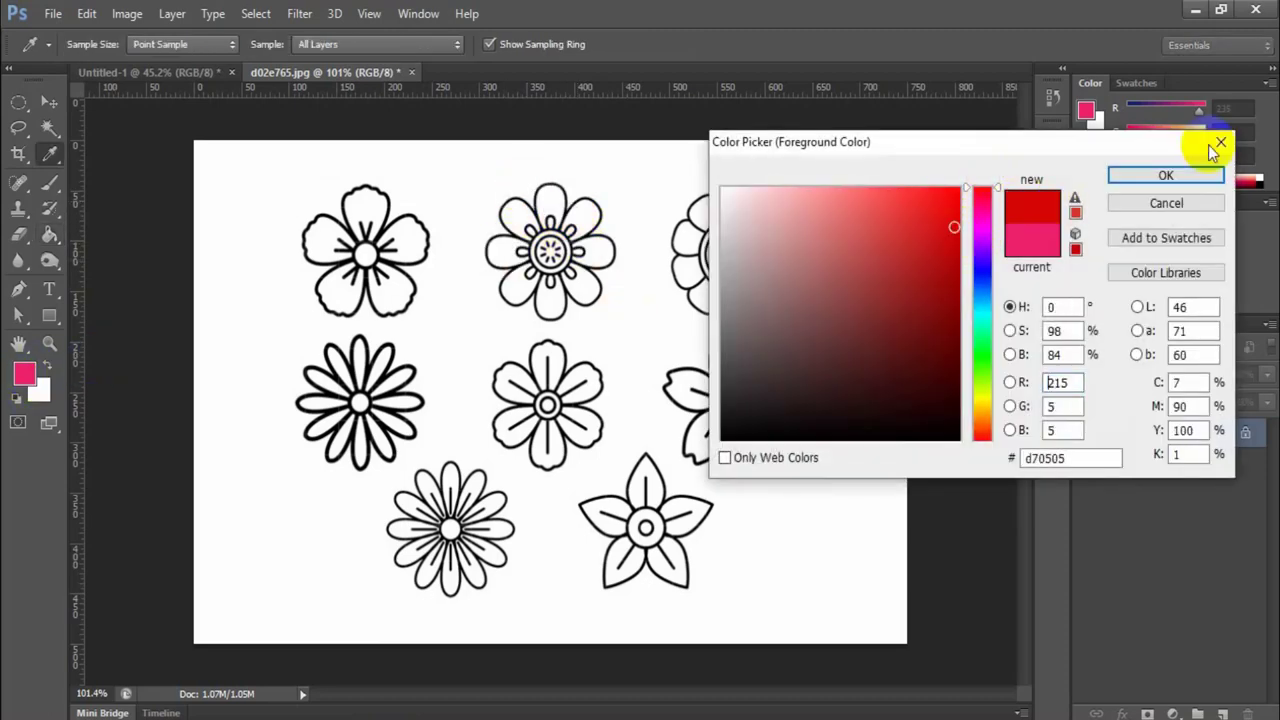
{"action": "left_click", "coordinate": [1168, 176]}
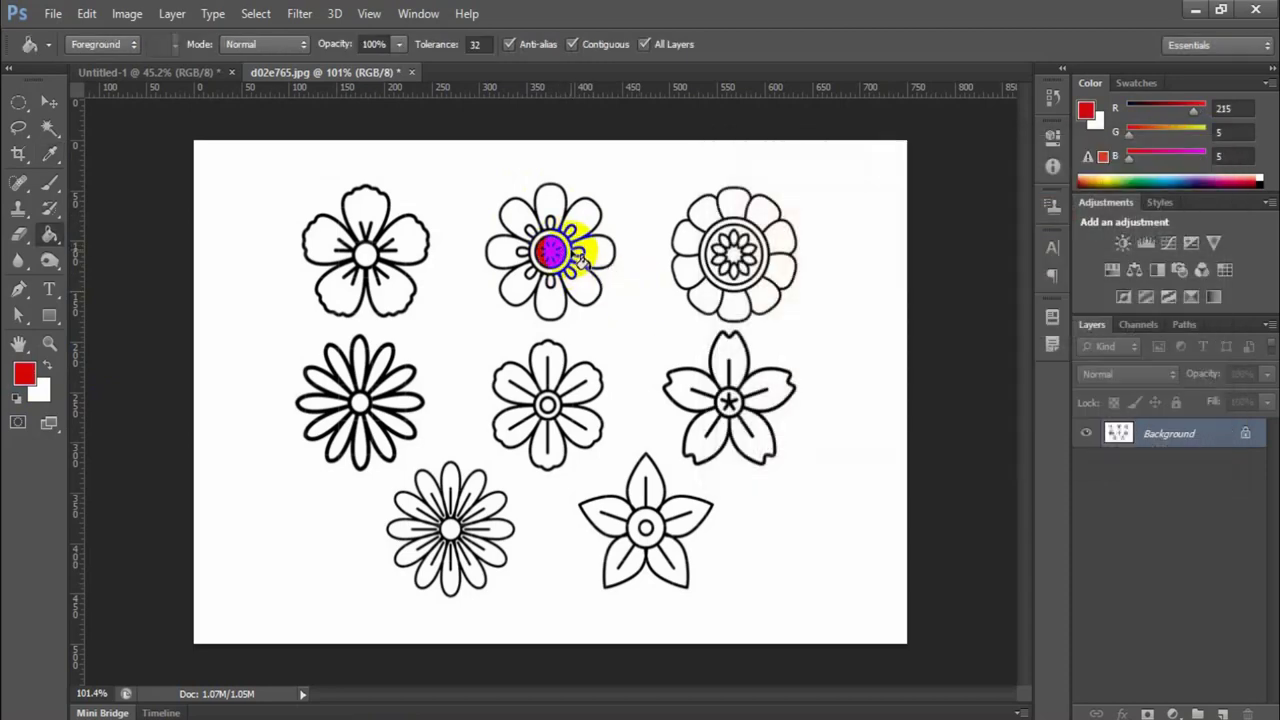
{"action": "left_click", "coordinate": [25, 374]}
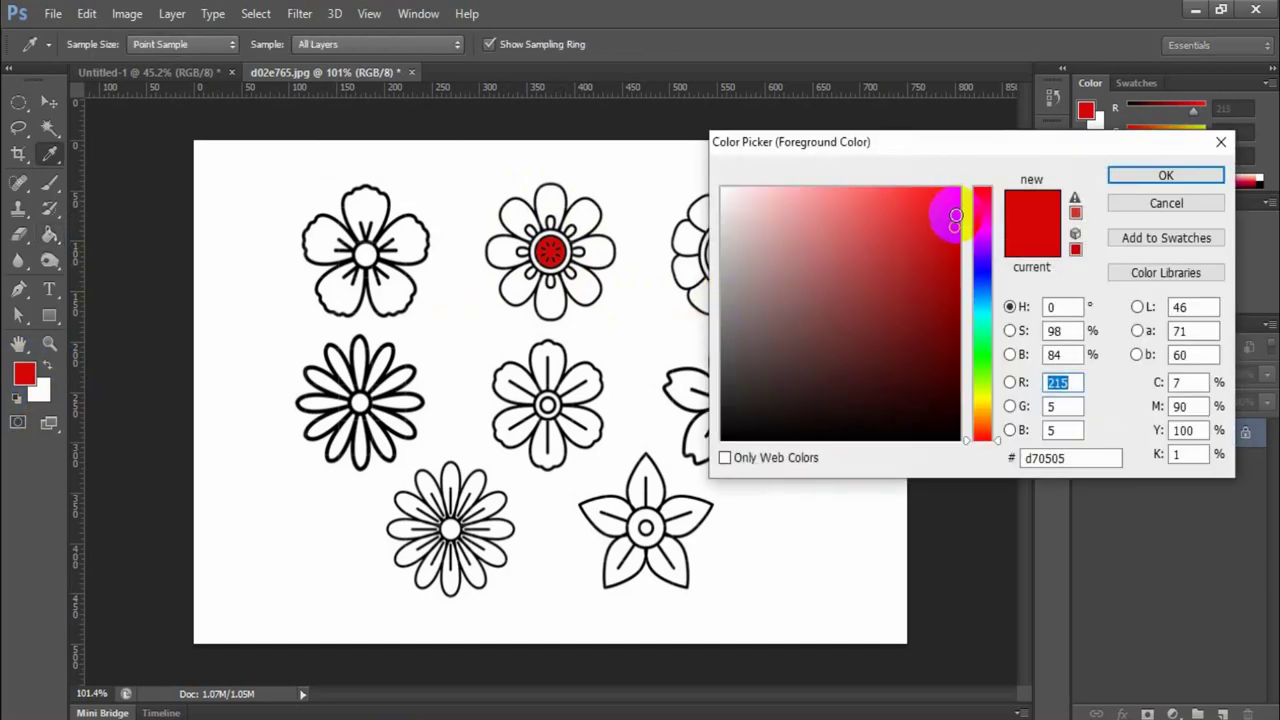
{"action": "left_click", "coordinate": [958, 212]}
{"action": "left_click", "coordinate": [1166, 176]}
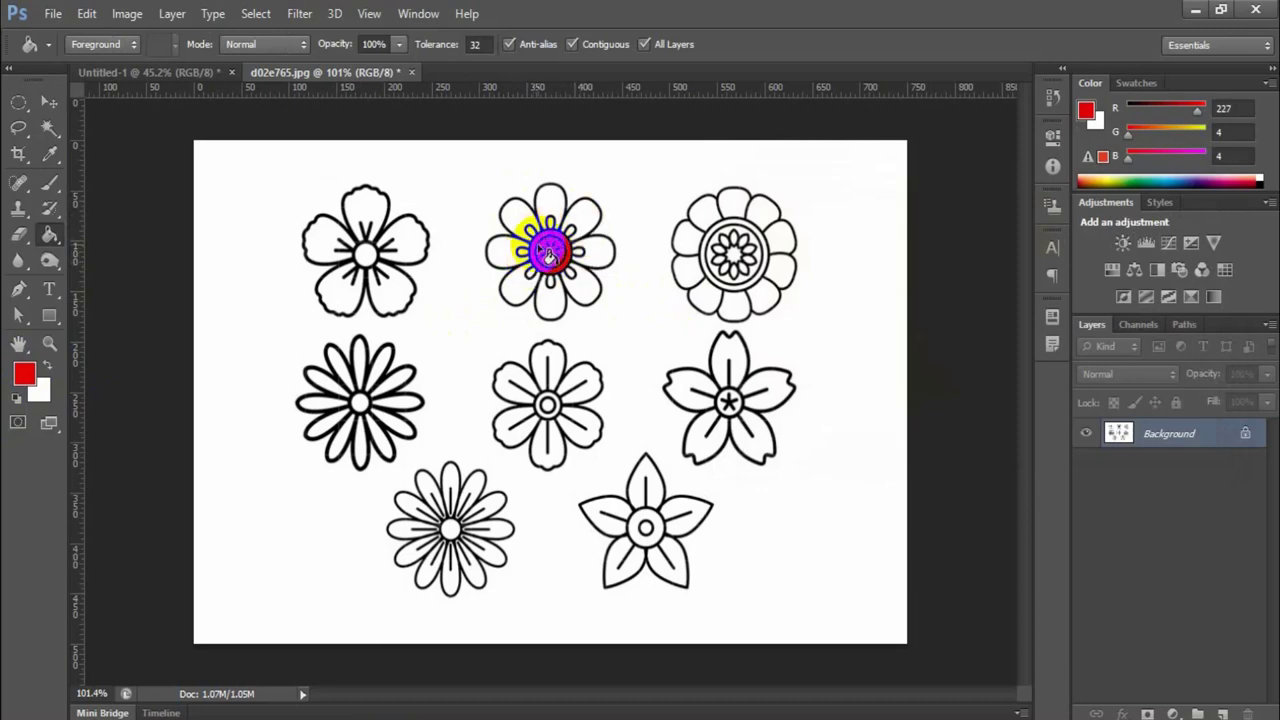
Step: Fill the top-middle flower's centre and four inner petals with red
{"action": "left_click", "coordinate": [597, 253]}
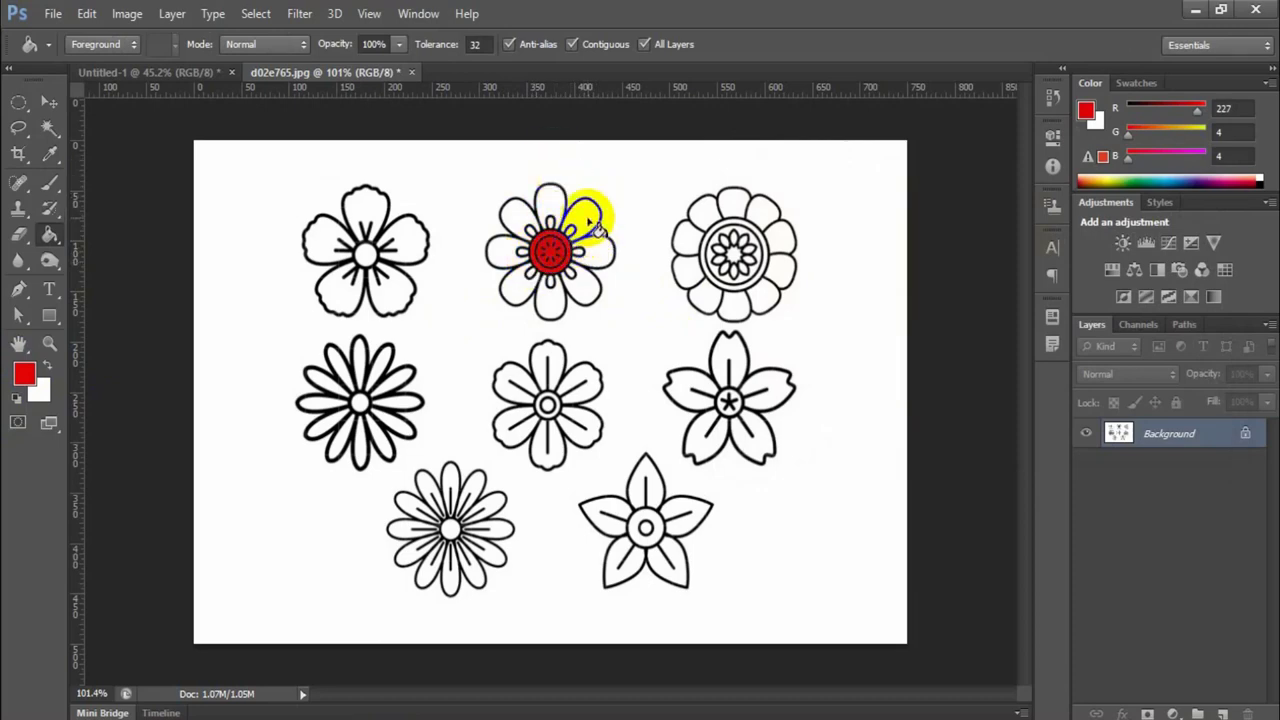
{"action": "left_click", "coordinate": [25, 377]}
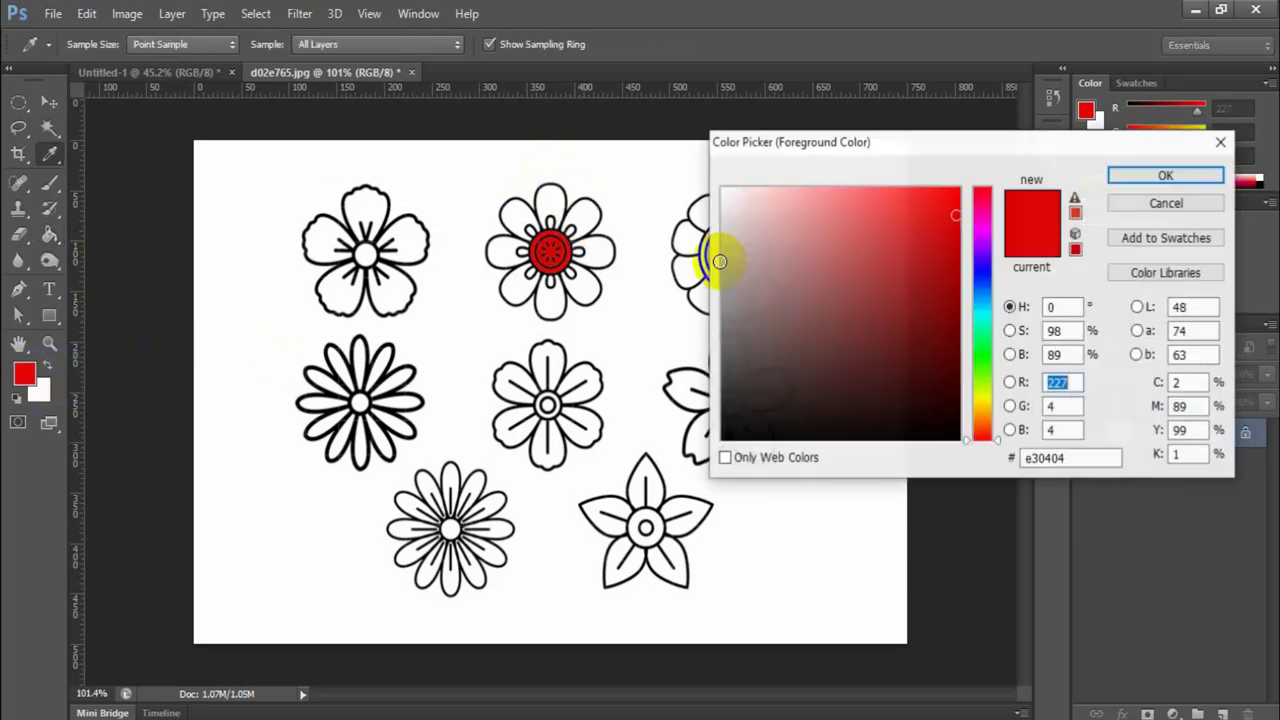
{"action": "left_click", "coordinate": [955, 199]}
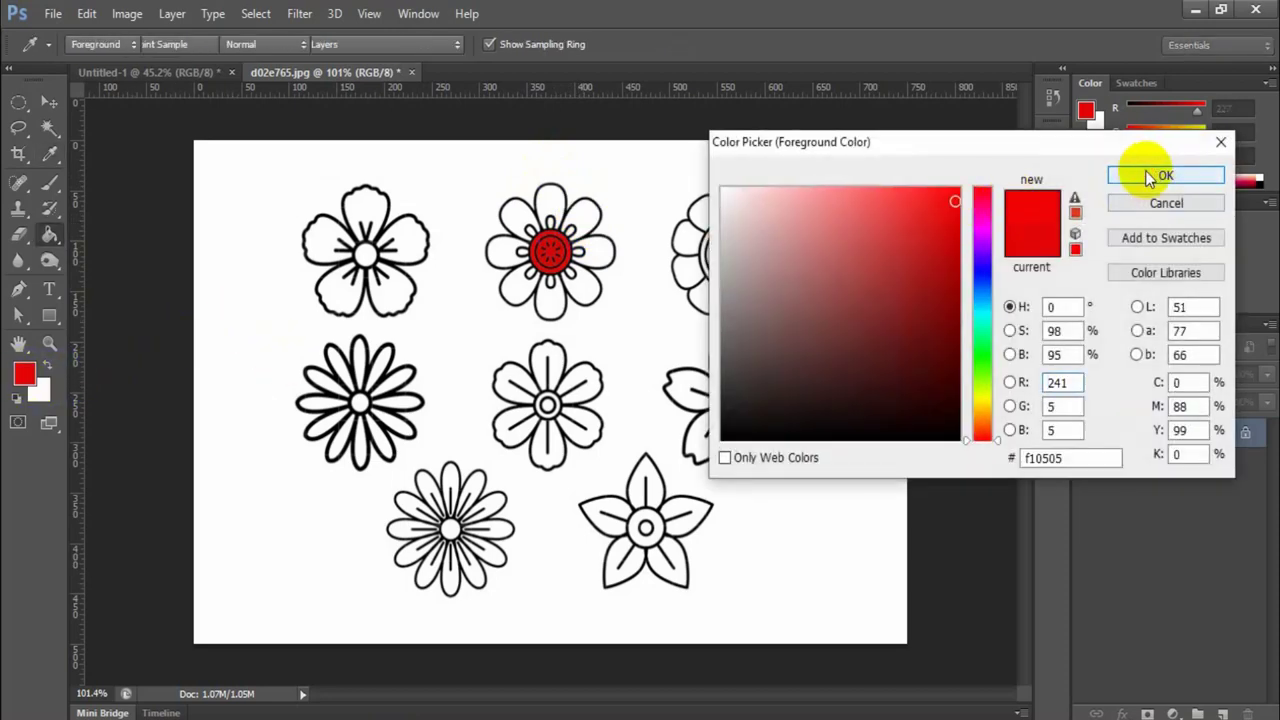
{"action": "left_click", "coordinate": [1140, 175]}
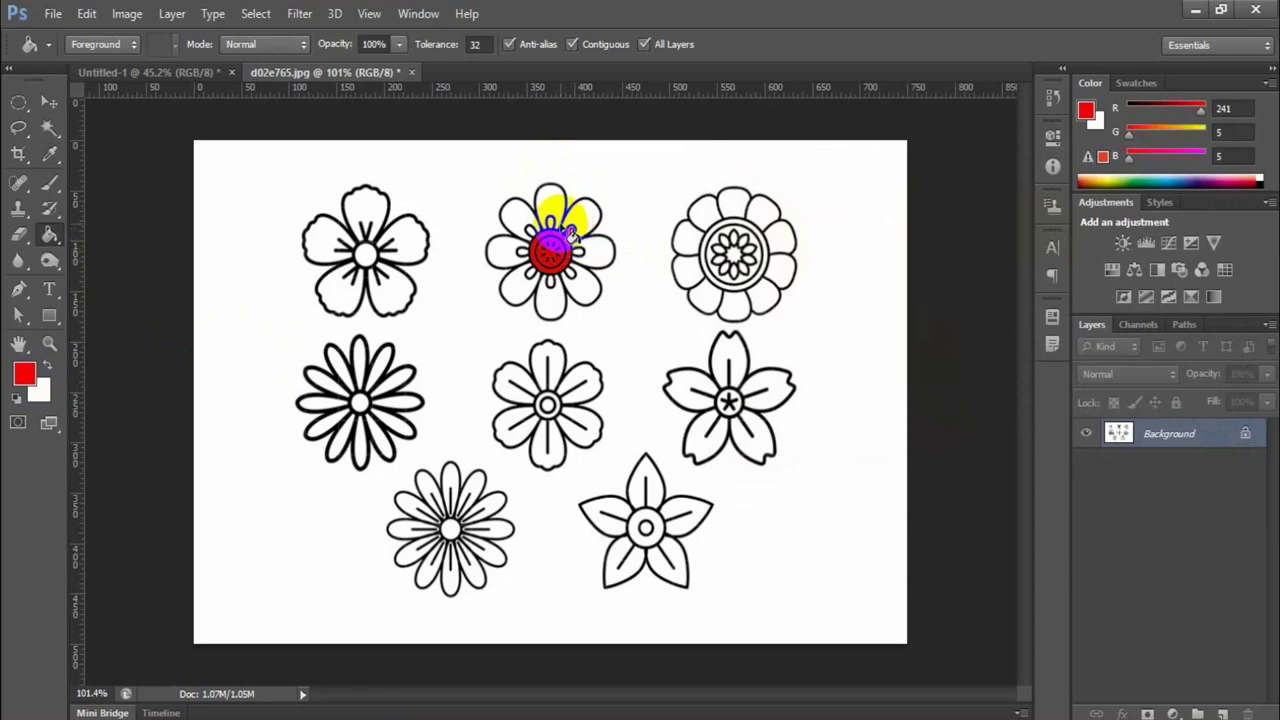
{"action": "left_click", "coordinate": [563, 232]}
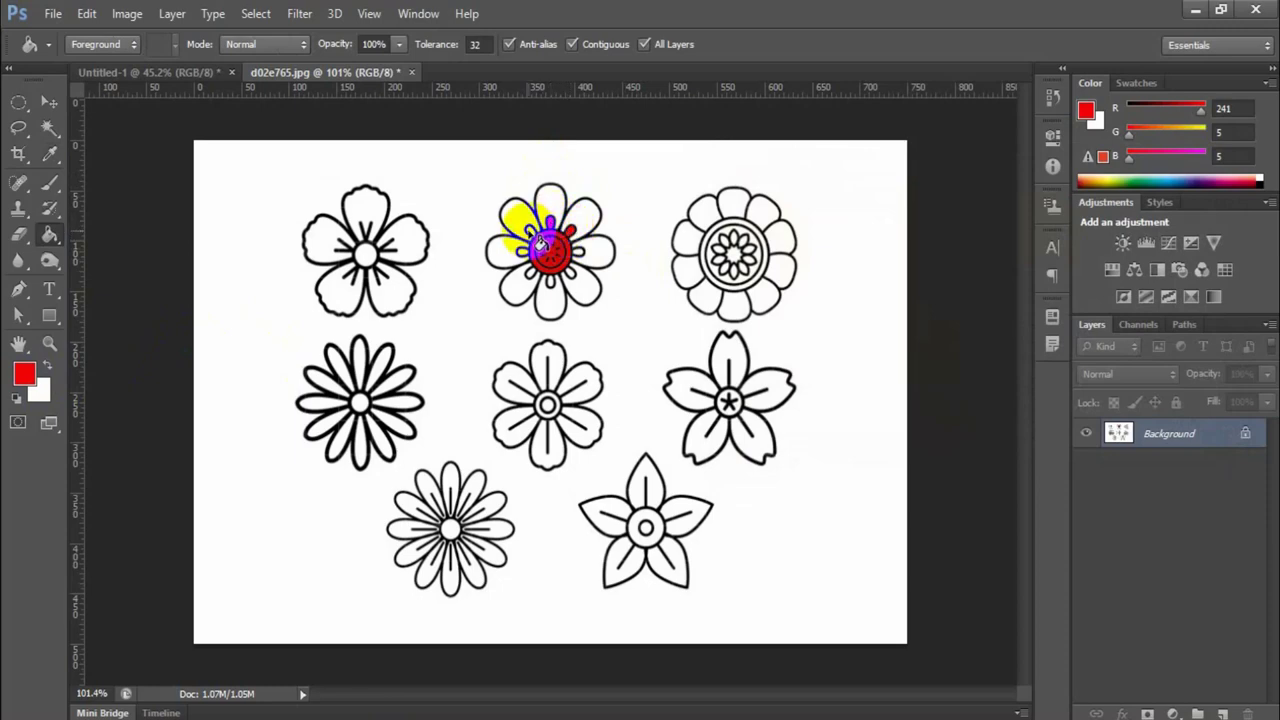
{"action": "left_click", "coordinate": [538, 256]}
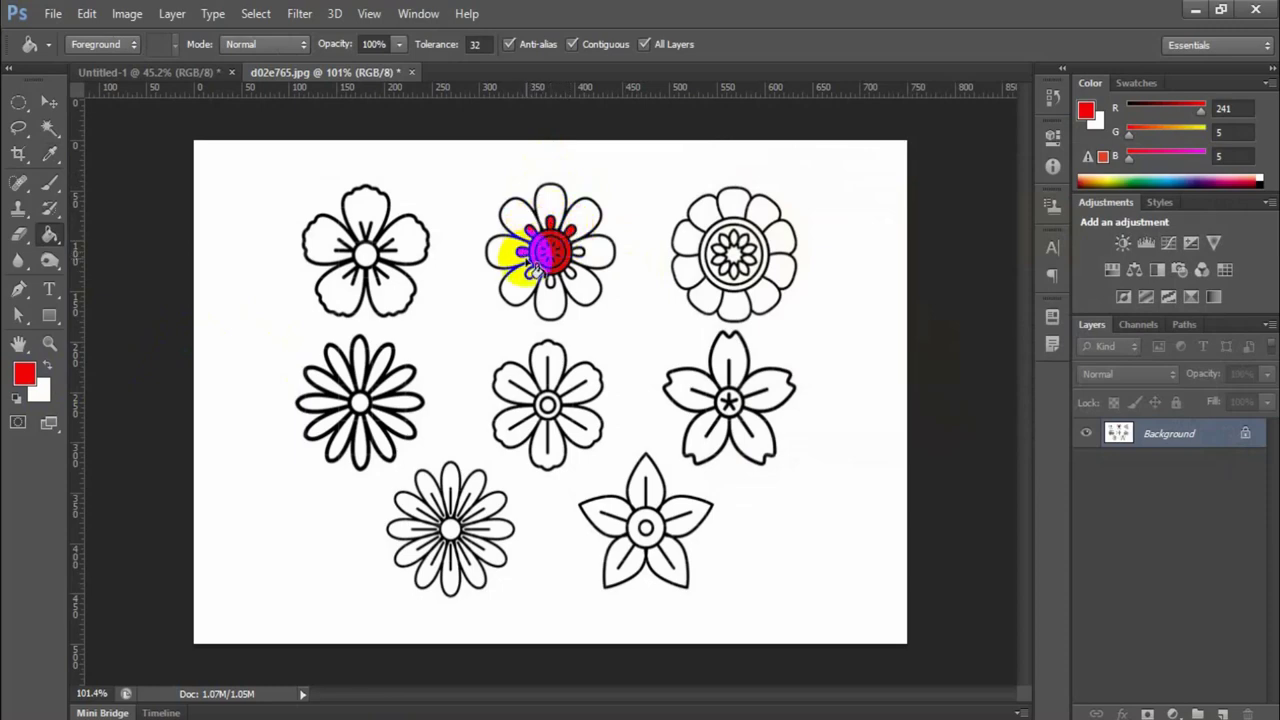
{"action": "left_click", "coordinate": [549, 270]}
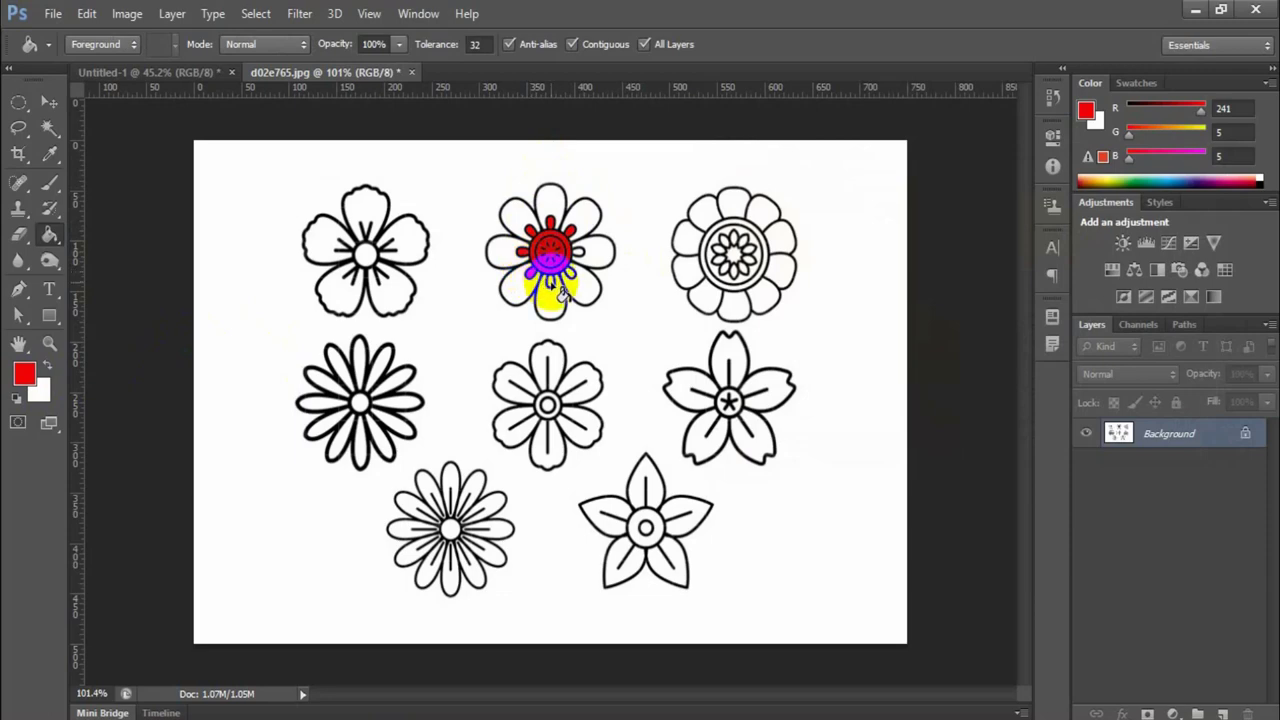
{"action": "left_click", "coordinate": [572, 256]}
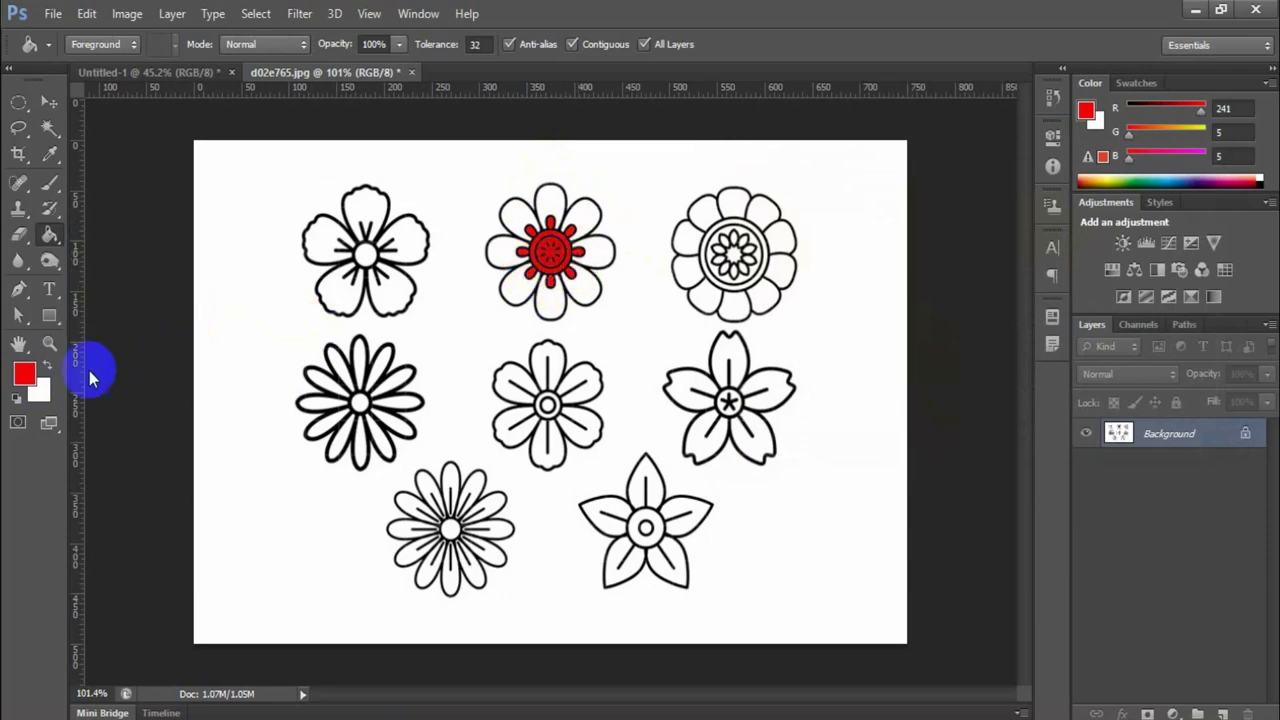
Step: Switch to pure red ff0000 and fill the flower's seven outer petals
{"action": "left_click", "coordinate": [25, 374]}
{"action": "left_click_drag", "start_coordinate": [930, 195], "coordinate": [978, 168]}
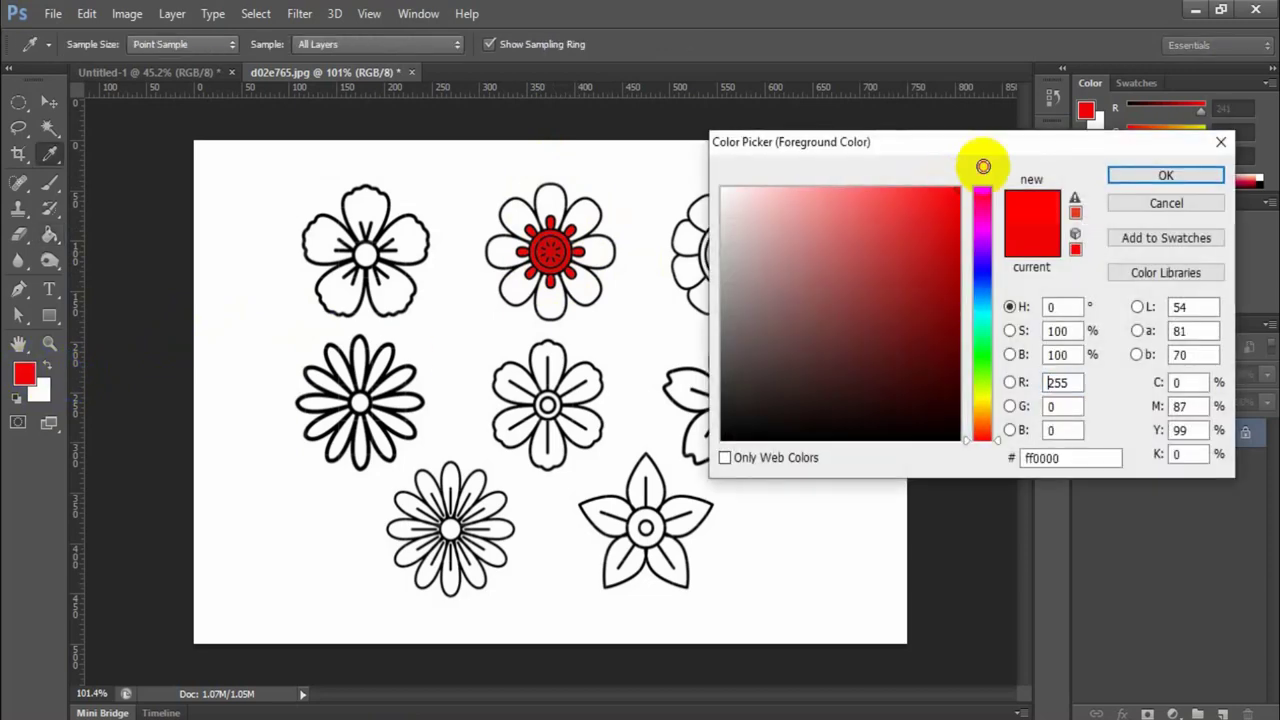
{"action": "left_click", "coordinate": [1150, 176]}
{"action": "left_click", "coordinate": [583, 215]}
{"action": "left_click", "coordinate": [595, 245]}
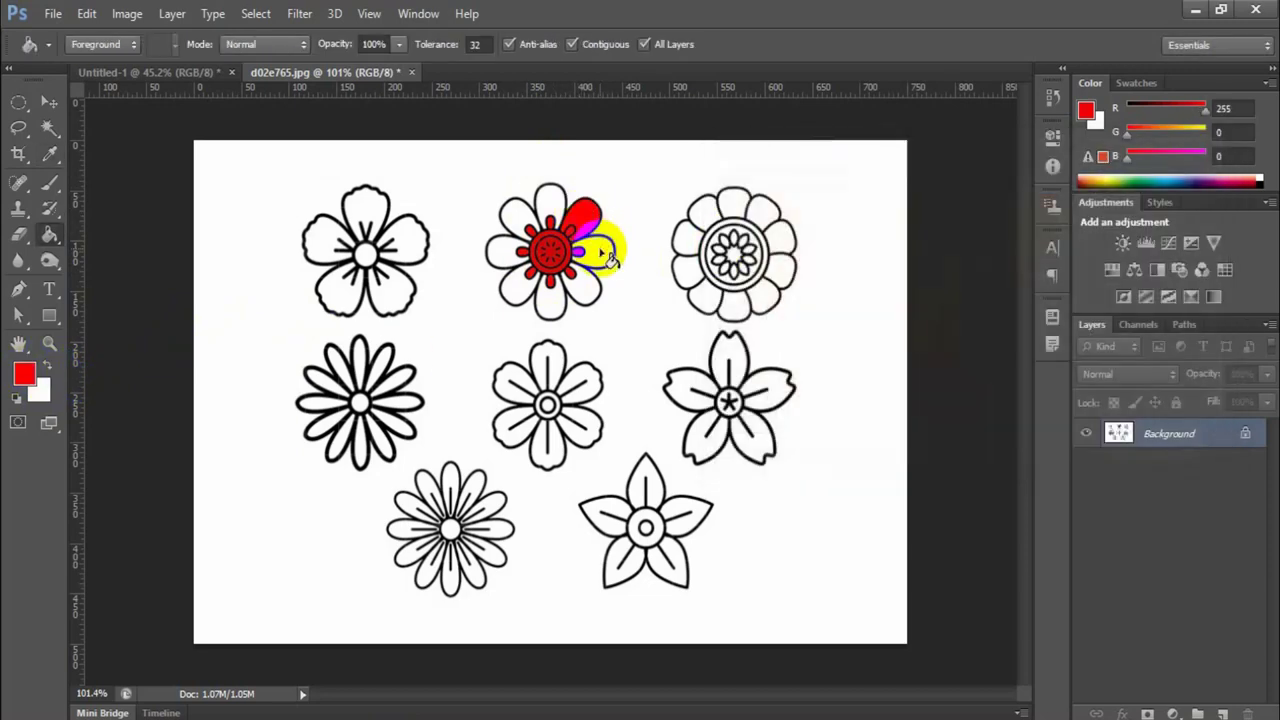
{"action": "left_click", "coordinate": [583, 285]}
{"action": "left_click", "coordinate": [520, 290]}
{"action": "left_click", "coordinate": [500, 248]}
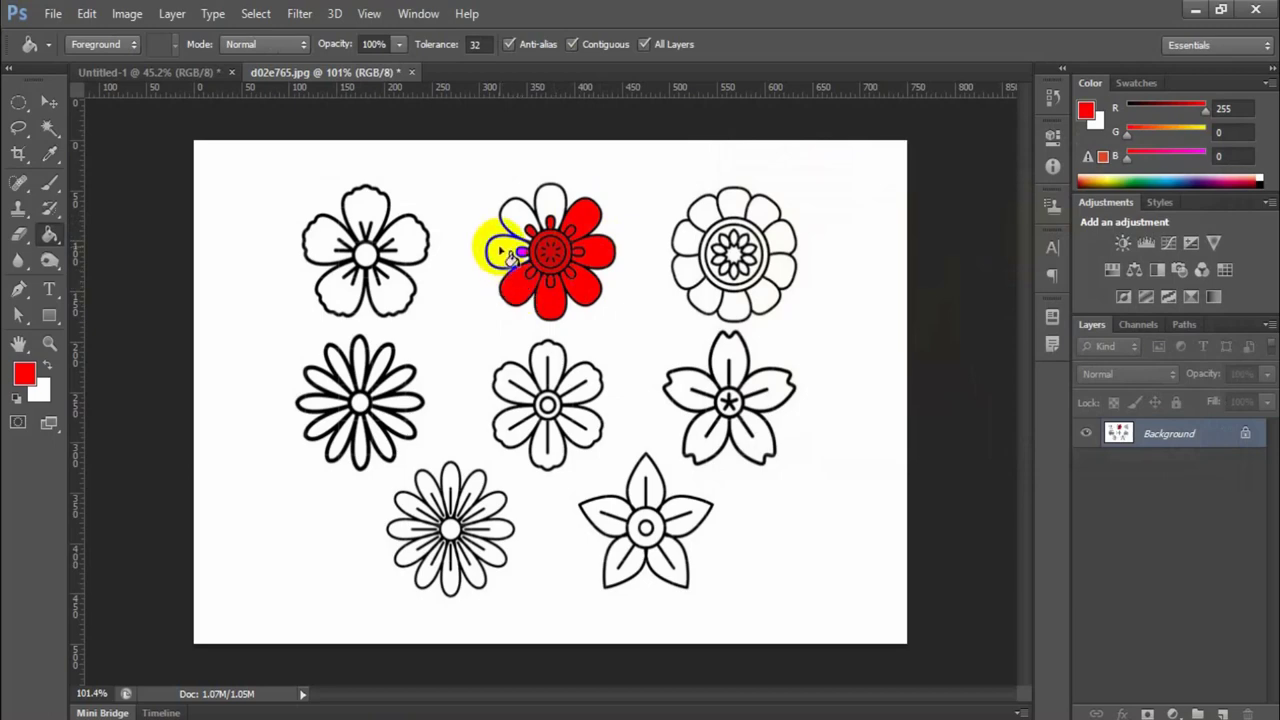
{"action": "left_click", "coordinate": [510, 208]}
{"action": "left_click", "coordinate": [550, 196]}
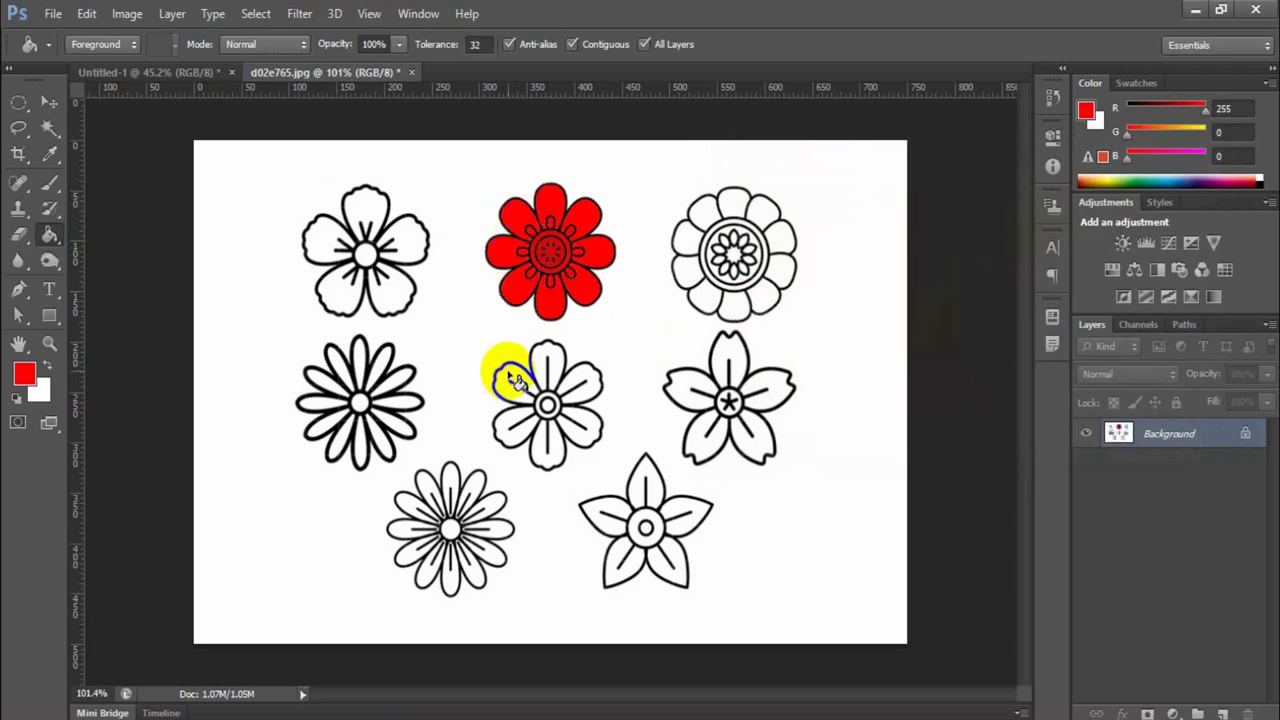
{"action": "left_click", "coordinate": [28, 376]}
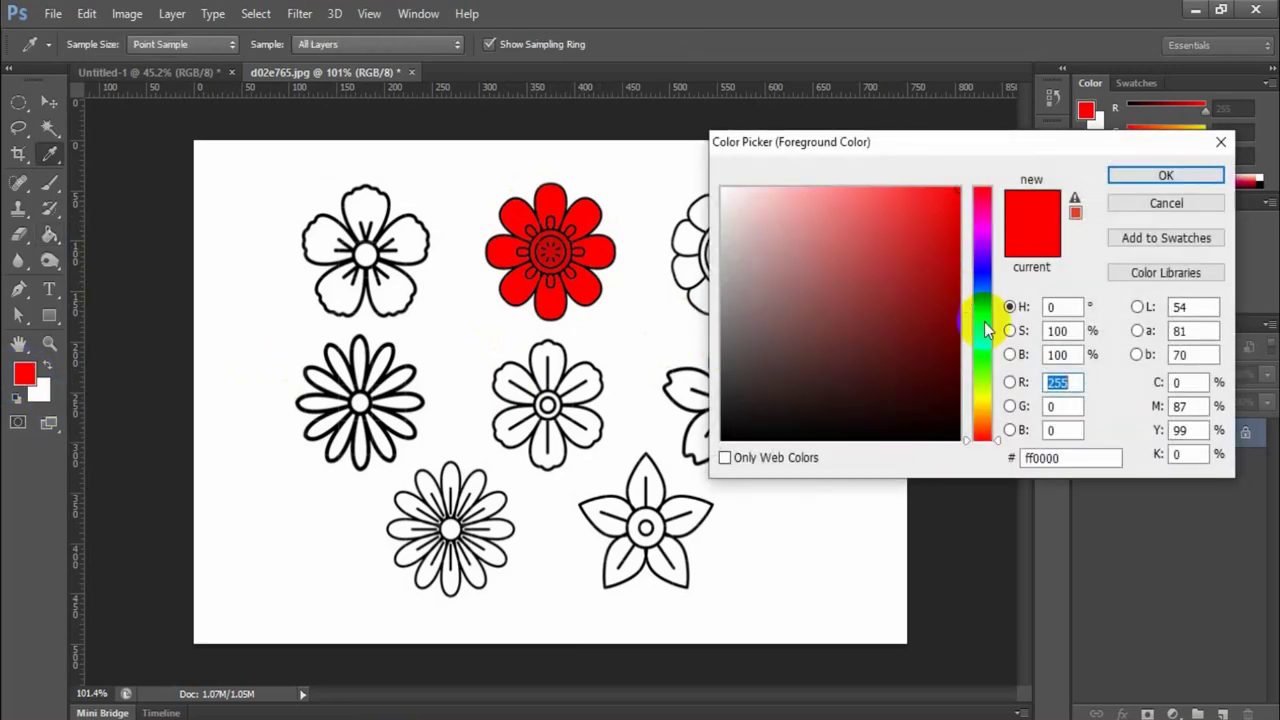
{"action": "left_click", "coordinate": [1190, 200]}
{"action": "left_click", "coordinate": [565, 285]}
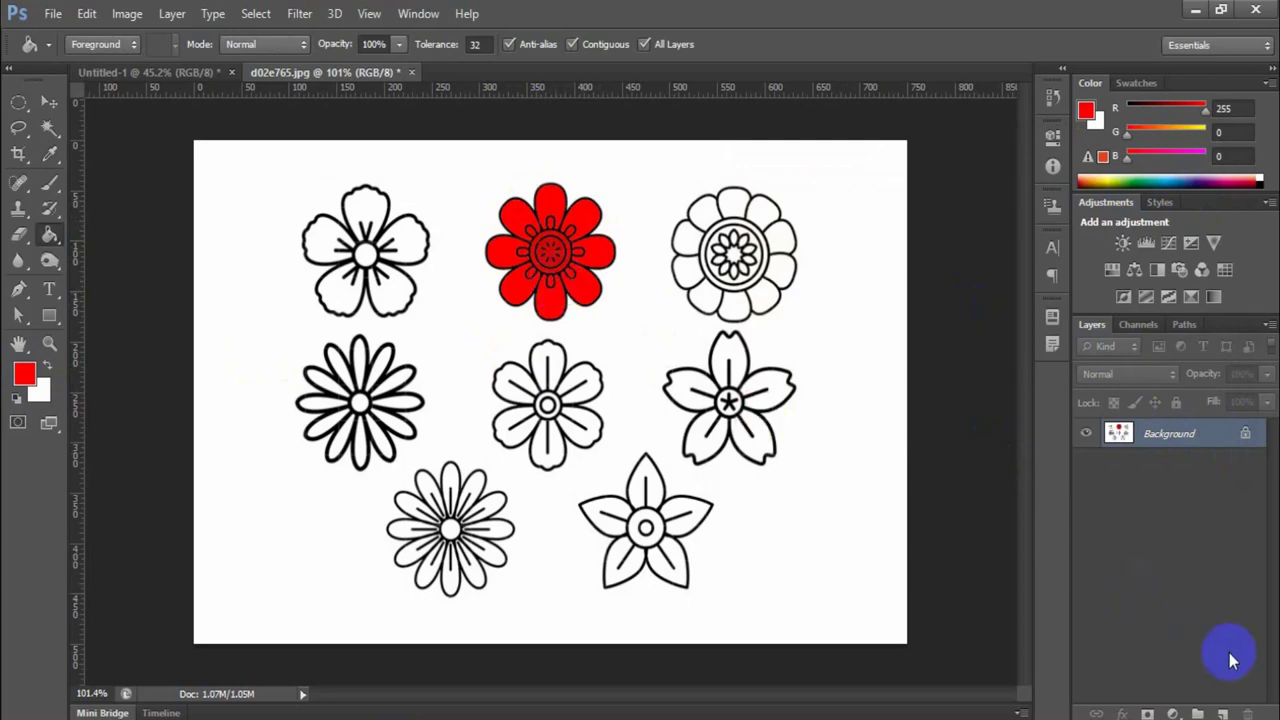
Step: Add a new empty layer and fill three right-side petals of the top-right flower red
{"action": "left_click", "coordinate": [1224, 712]}
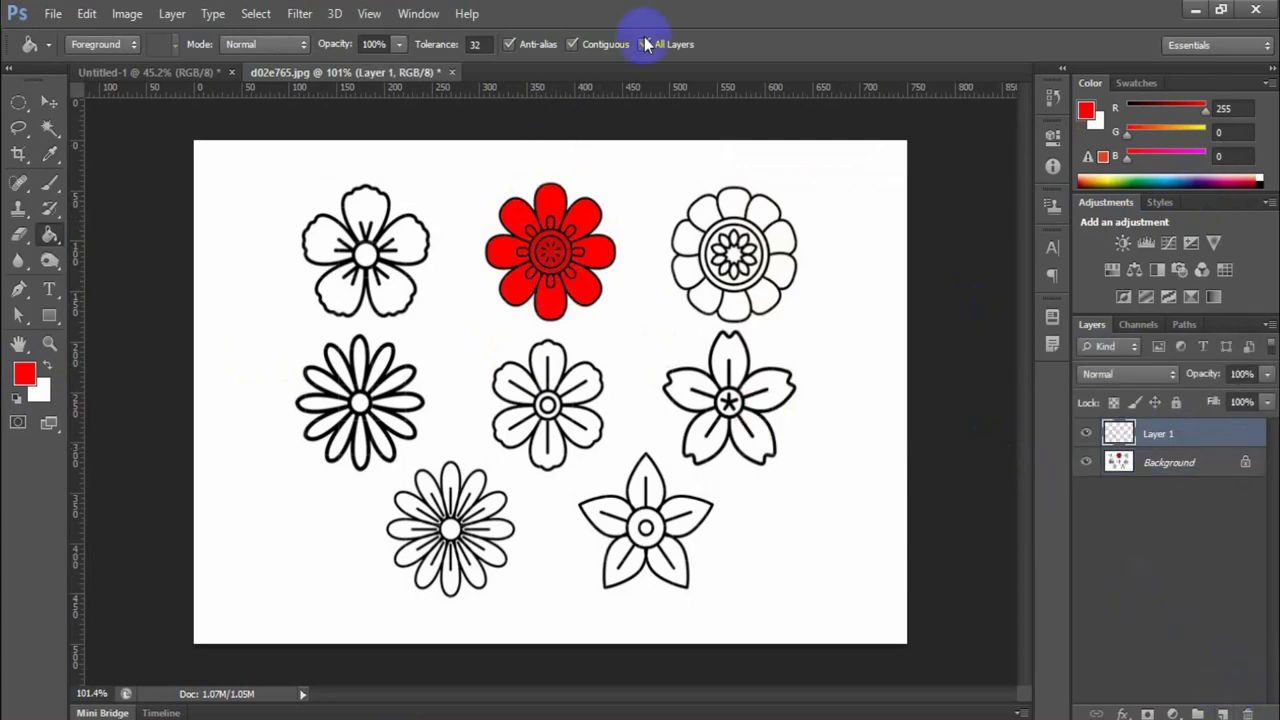
{"action": "left_click", "coordinate": [780, 276]}
{"action": "left_click", "coordinate": [789, 232]}
{"action": "left_click", "coordinate": [764, 207]}
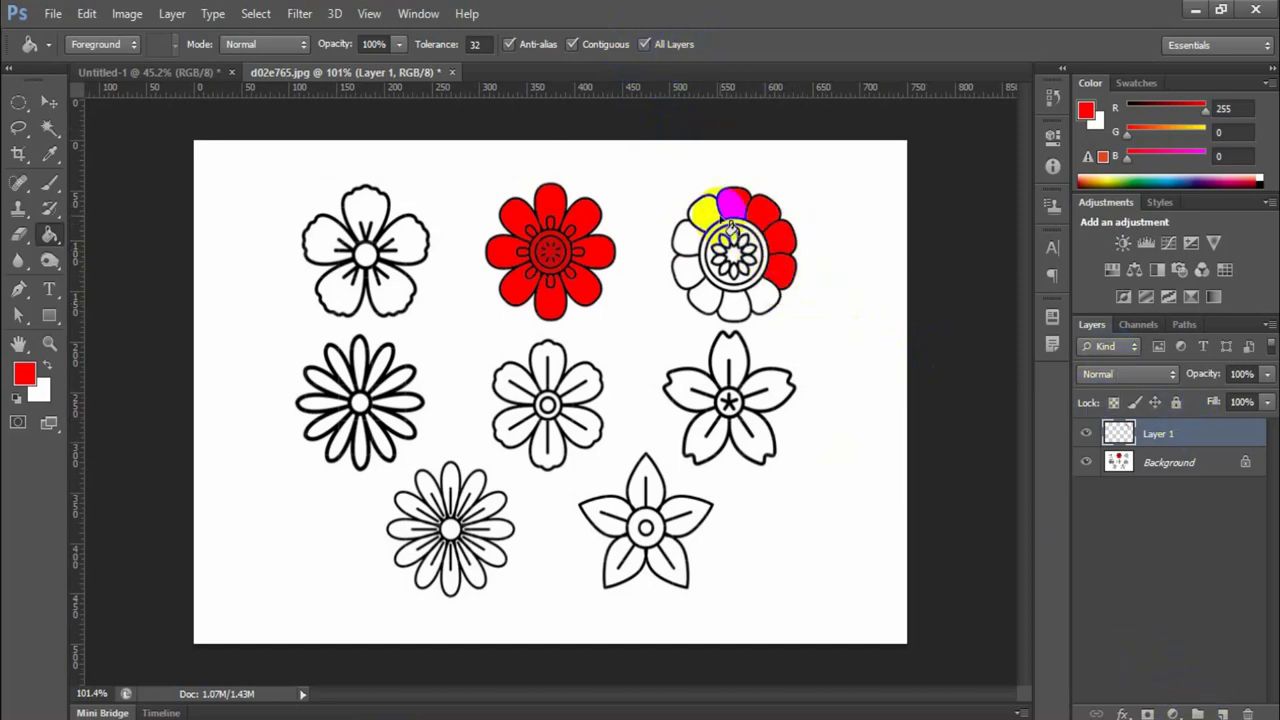
Step: Fill the remaining four white petals red, then toggle Layer 1's visibility to compare
{"action": "left_click", "coordinate": [692, 228]}
{"action": "left_click", "coordinate": [684, 268]}
{"action": "left_click", "coordinate": [705, 300]}
{"action": "left_click", "coordinate": [737, 296]}
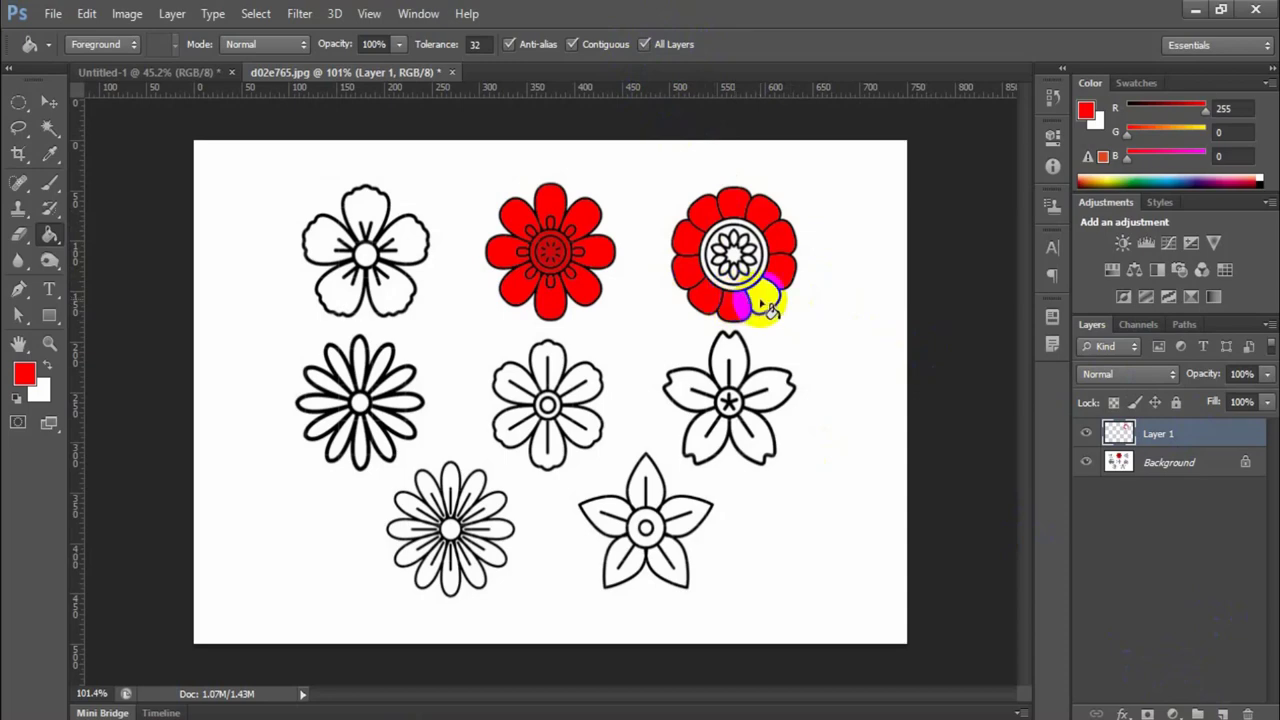
{"action": "left_click", "coordinate": [1087, 434]}
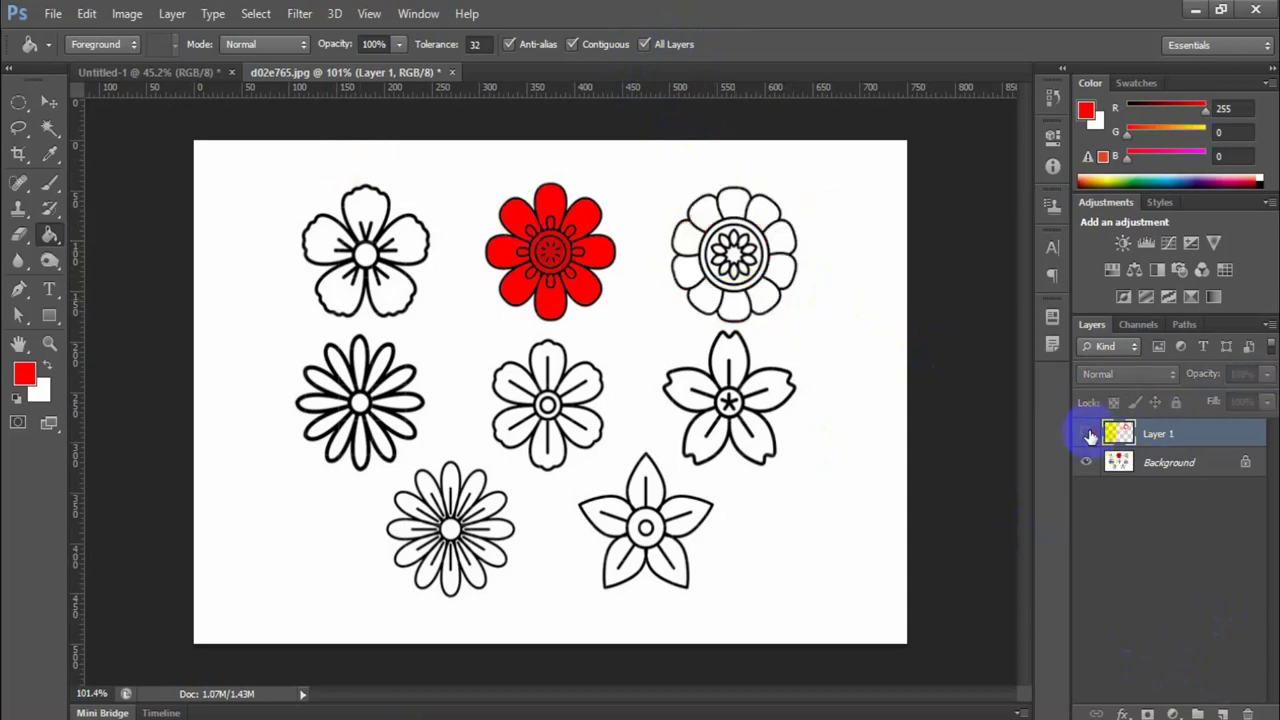
{"action": "left_click", "coordinate": [1087, 434]}
{"action": "left_click", "coordinate": [1087, 434]}
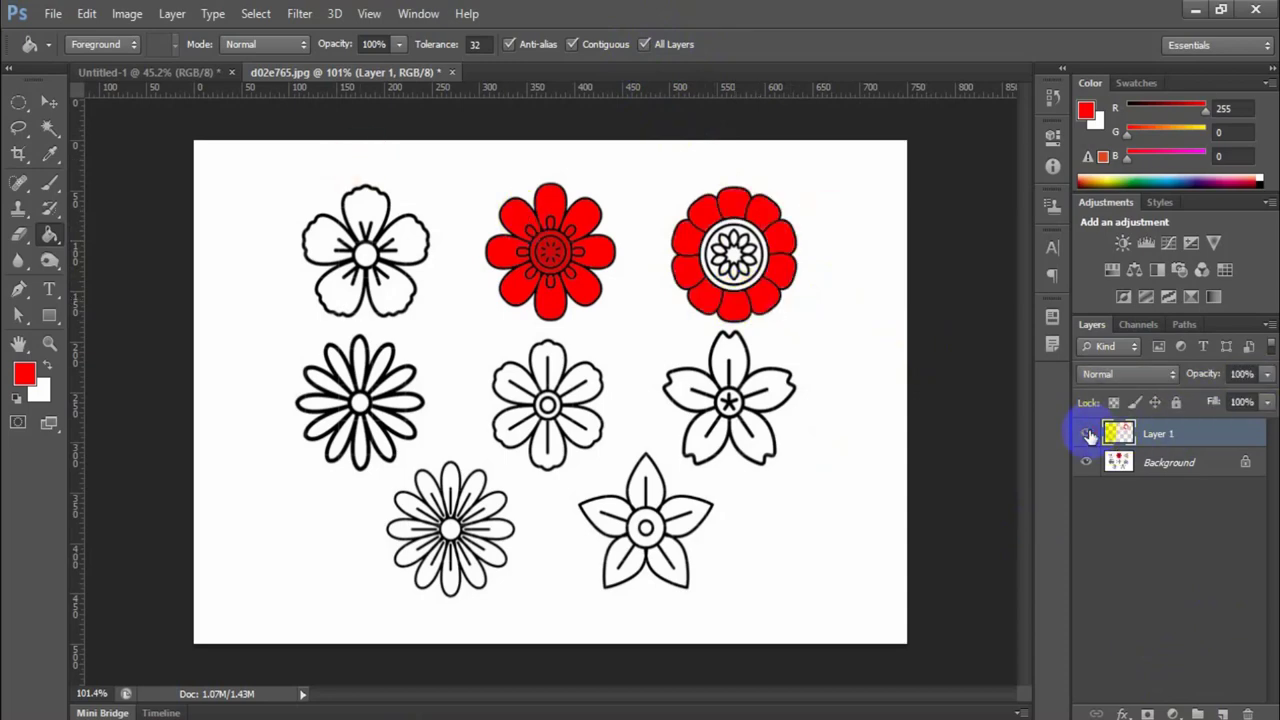
{"action": "left_click", "coordinate": [24, 375]}
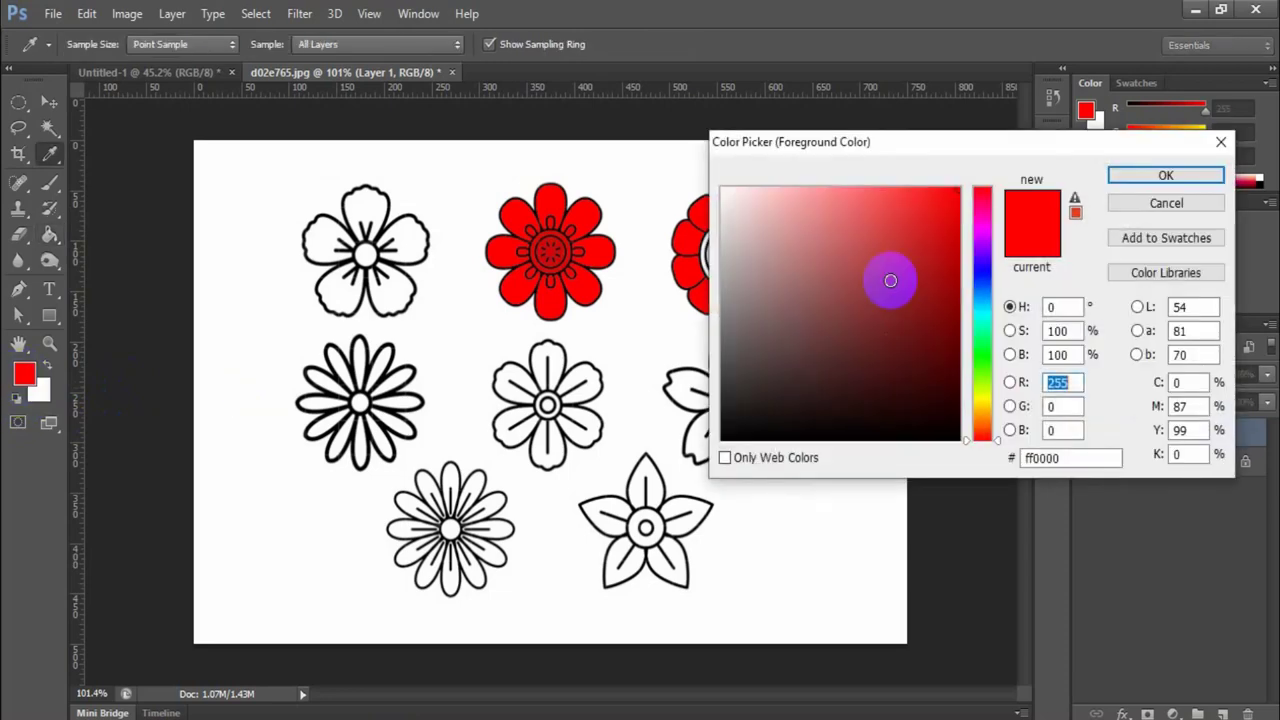
Step: Fill the top-right flower's centre with a darker red (216, 3, 3)
{"action": "left_click", "coordinate": [955, 224]}
{"action": "left_click", "coordinate": [1130, 177]}
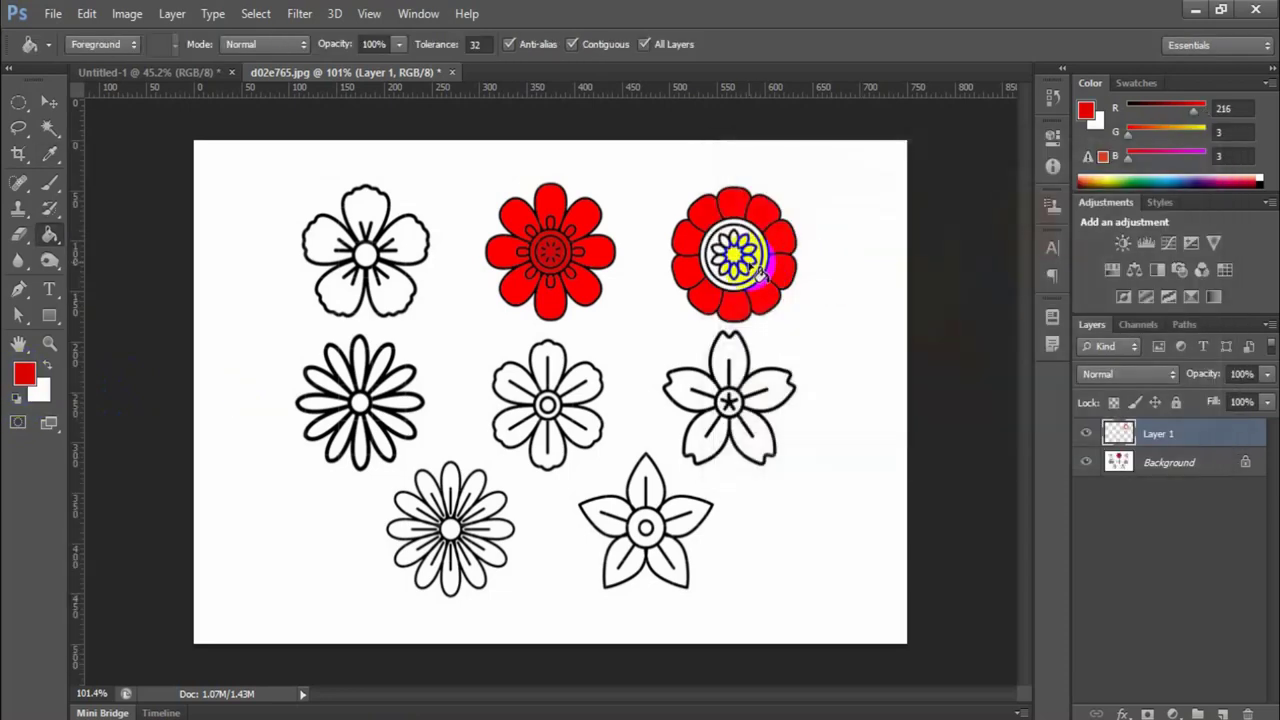
{"action": "left_click", "coordinate": [745, 262]}
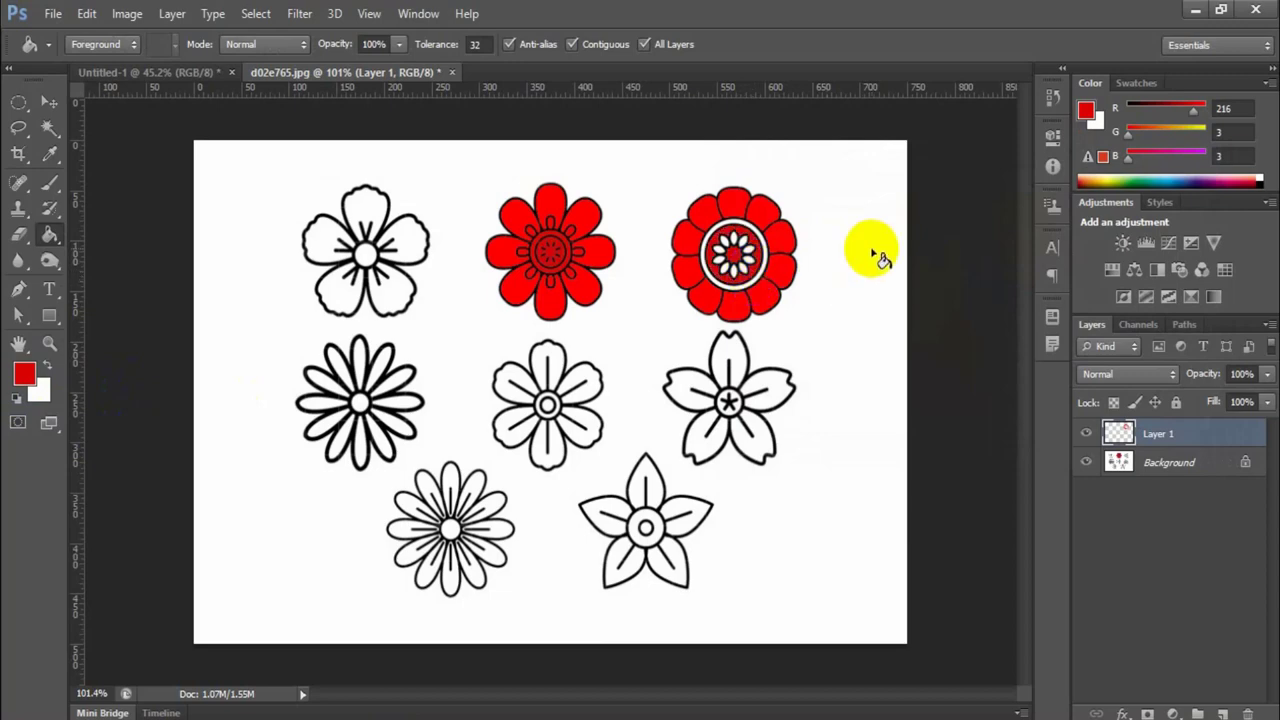
Step: Switch the foreground back to pure red ff0000 and refill the centre petal and centre
{"action": "left_click", "coordinate": [26, 374]}
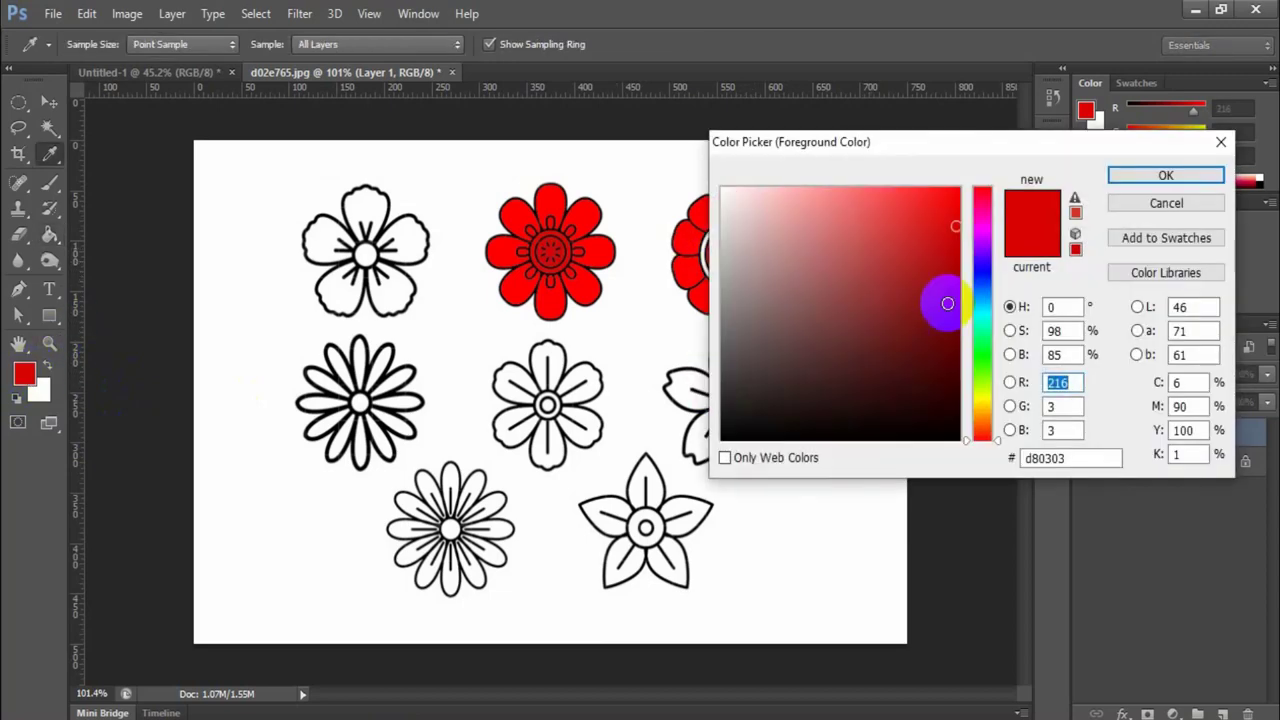
{"action": "left_click_drag", "start_coordinate": [947, 303], "coordinate": [951, 206]}
{"action": "left_click", "coordinate": [1166, 175]}
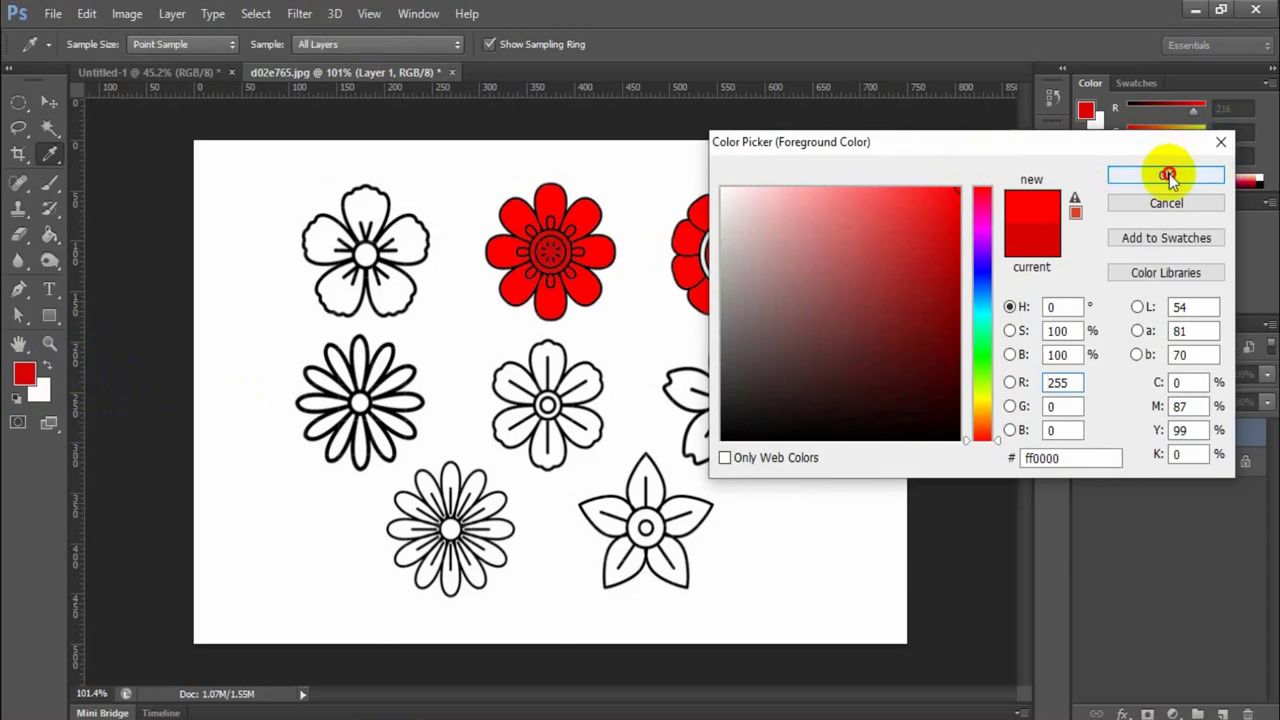
{"action": "key", "text": "g"}
{"action": "left_click", "coordinate": [714, 287]}
{"action": "left_click", "coordinate": [738, 252]}
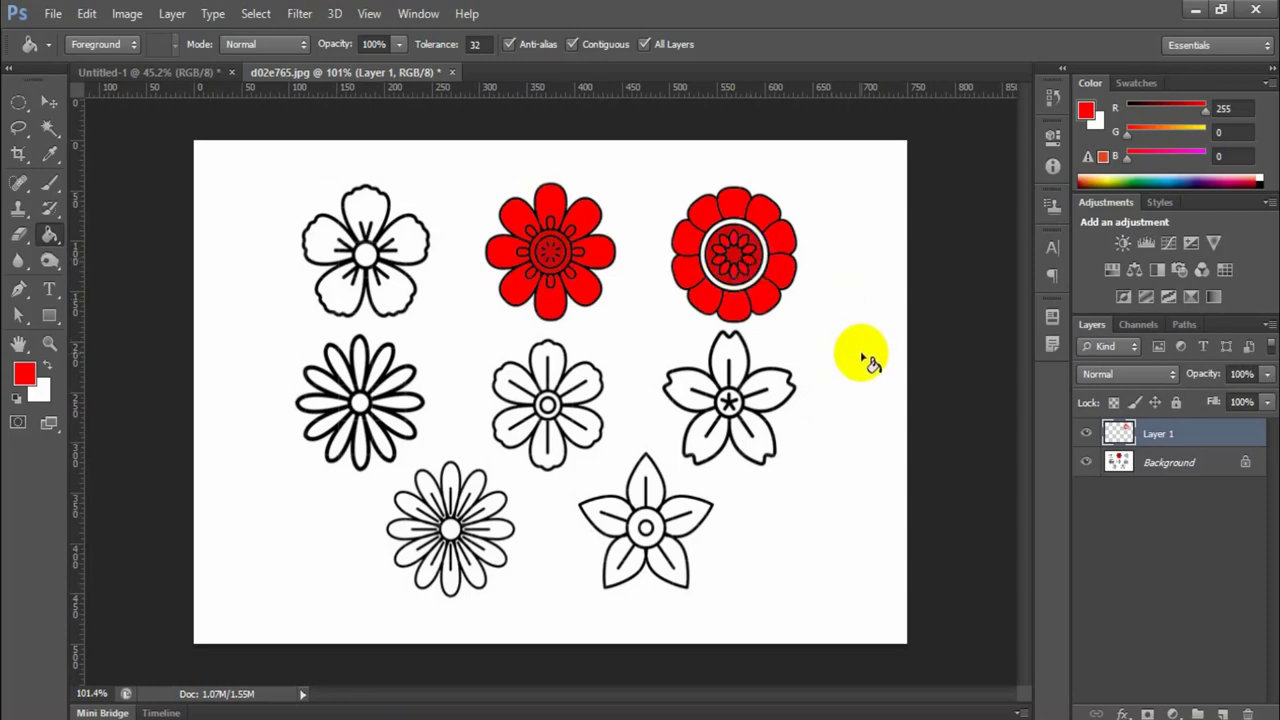
Step: Recolour the top-right flower with an orange-red foreground (hue 8)
{"action": "left_click", "coordinate": [24, 374]}
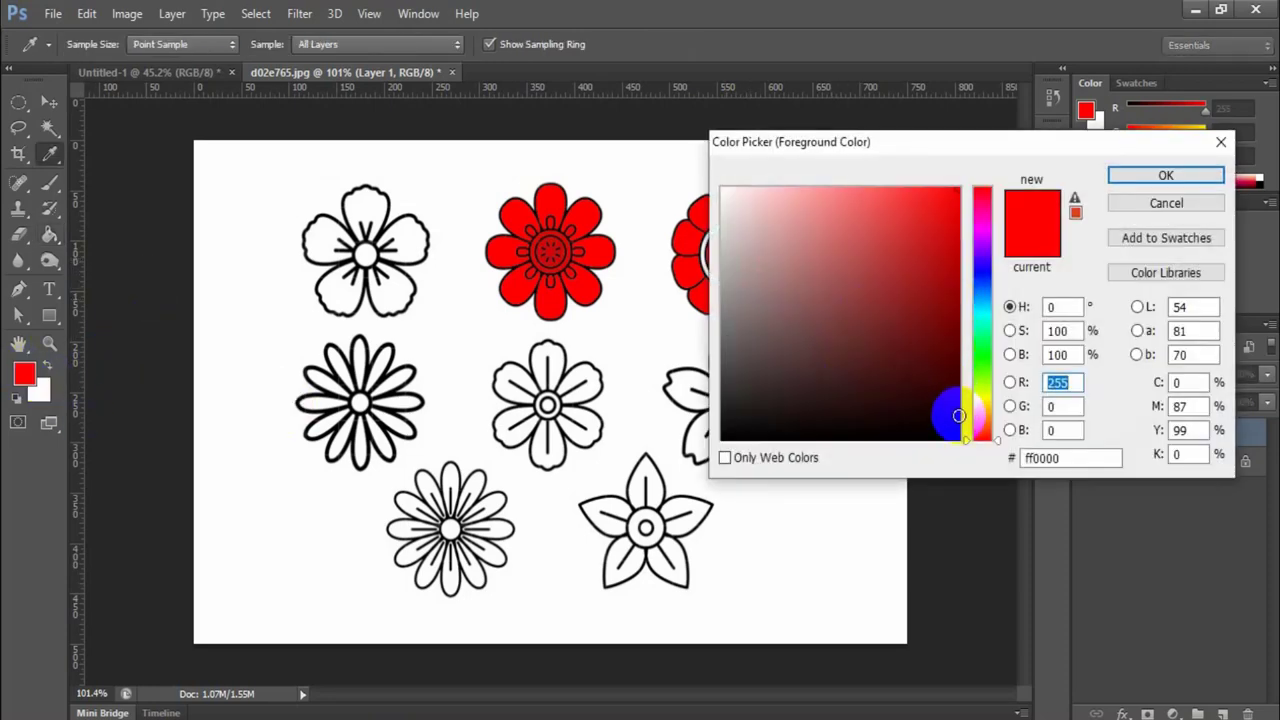
{"action": "left_click", "coordinate": [985, 428]}
{"action": "left_click", "coordinate": [985, 434]}
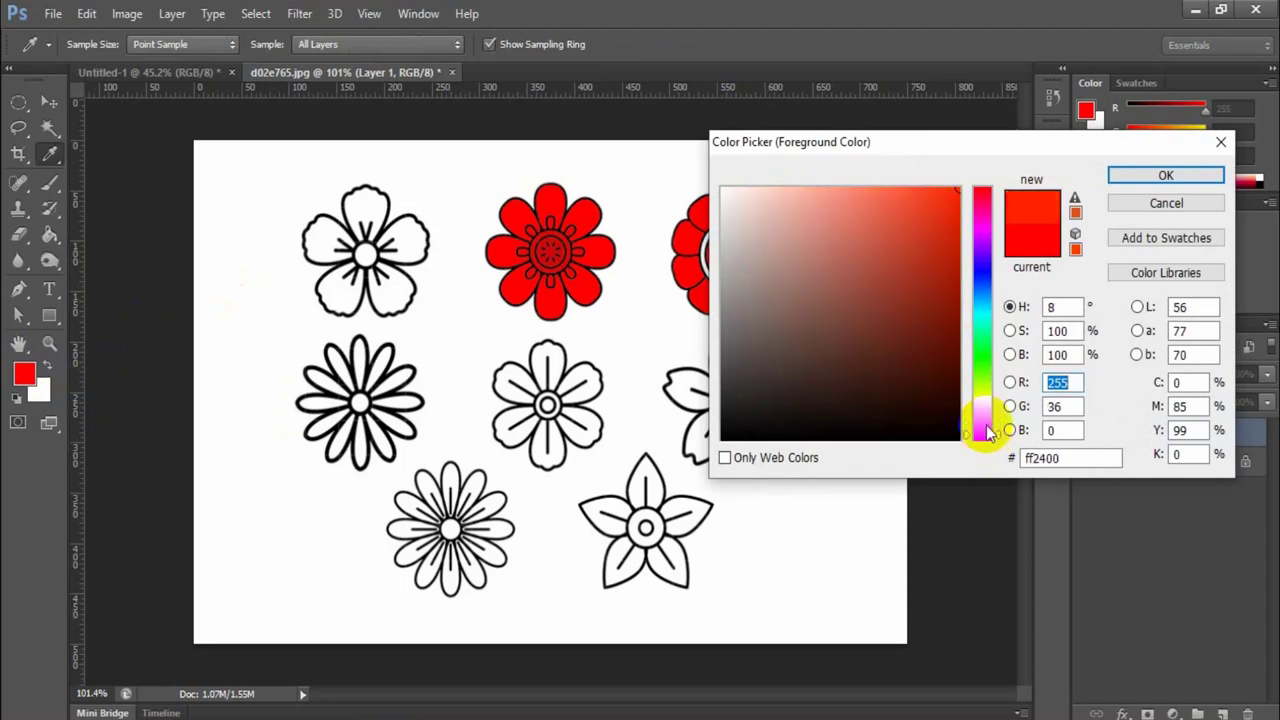
{"action": "left_click", "coordinate": [1166, 175]}
{"action": "left_click", "coordinate": [787, 266]}
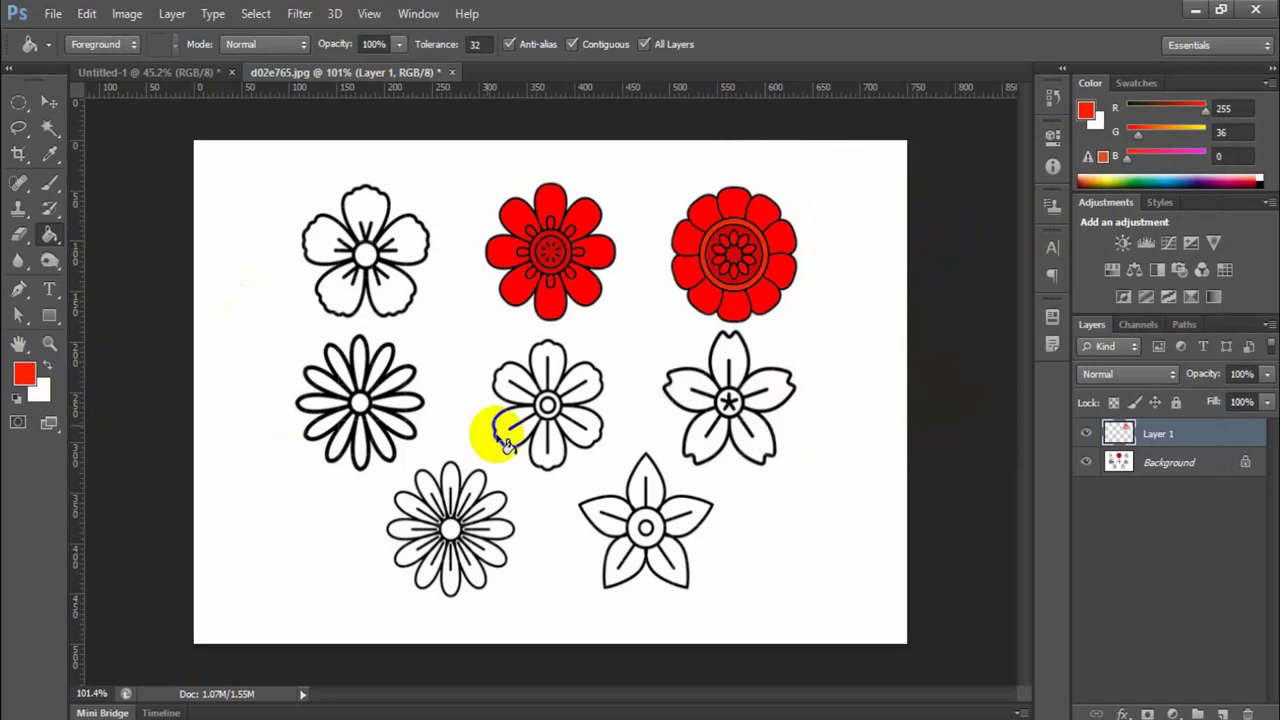
Step: Fill all five petals of the centre flower magenta (ff00b4)
{"action": "left_click", "coordinate": [24, 374]}
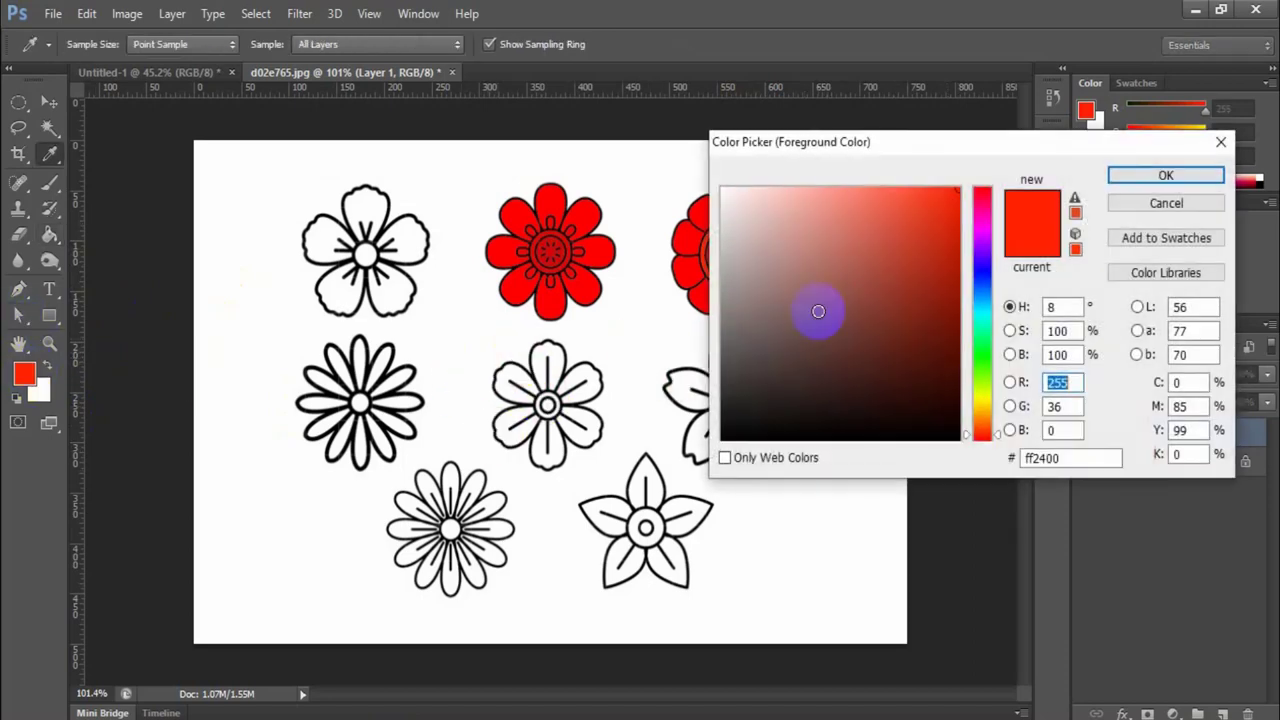
{"action": "left_click", "coordinate": [985, 225]}
{"action": "left_click", "coordinate": [1158, 175]}
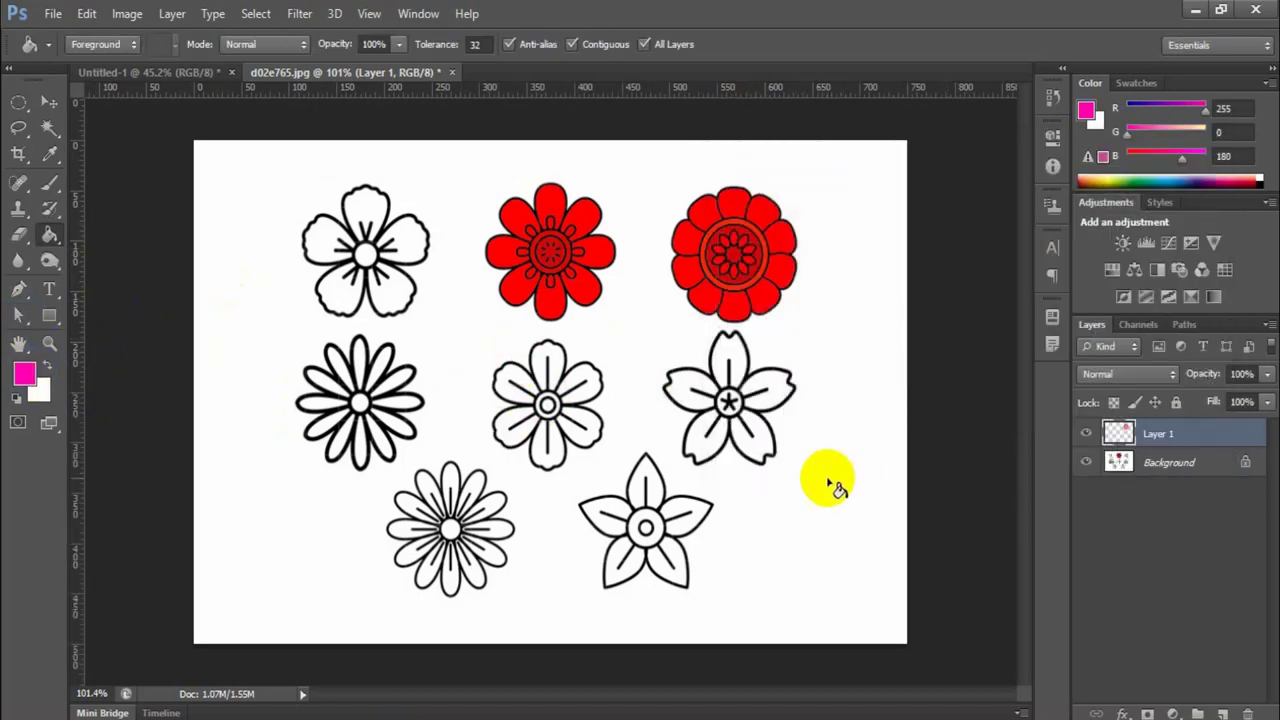
{"action": "left_click", "coordinate": [580, 425]}
{"action": "left_click", "coordinate": [570, 385]}
{"action": "left_click", "coordinate": [551, 357]}
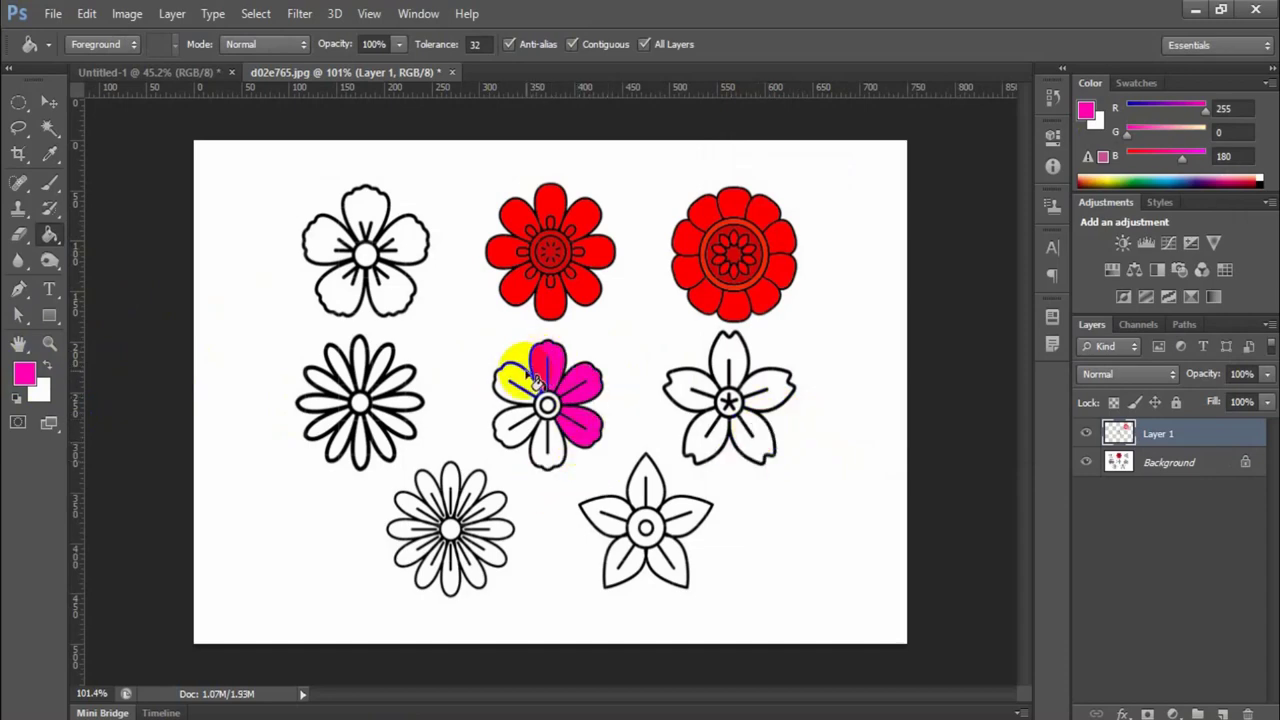
{"action": "left_click", "coordinate": [521, 378]}
{"action": "left_click", "coordinate": [515, 430]}
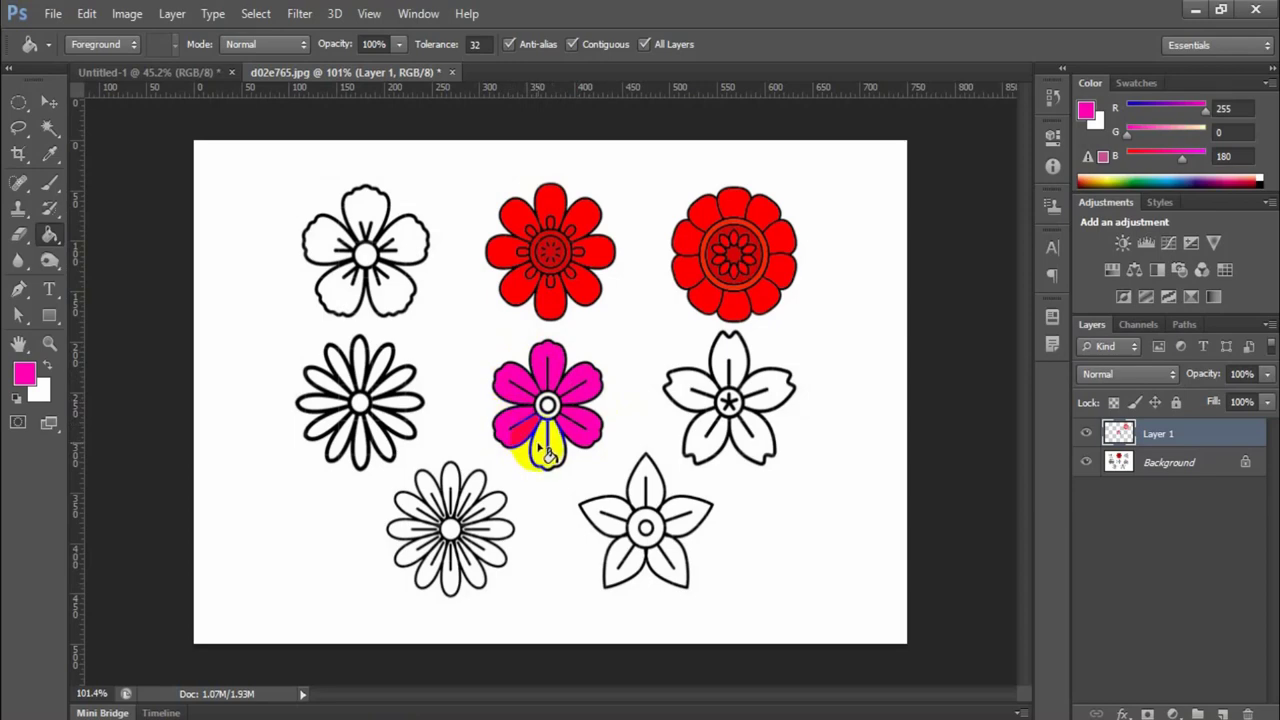
Step: Set the foreground back to red and fill the magenta flower's centre red
{"action": "left_click", "coordinate": [24, 374]}
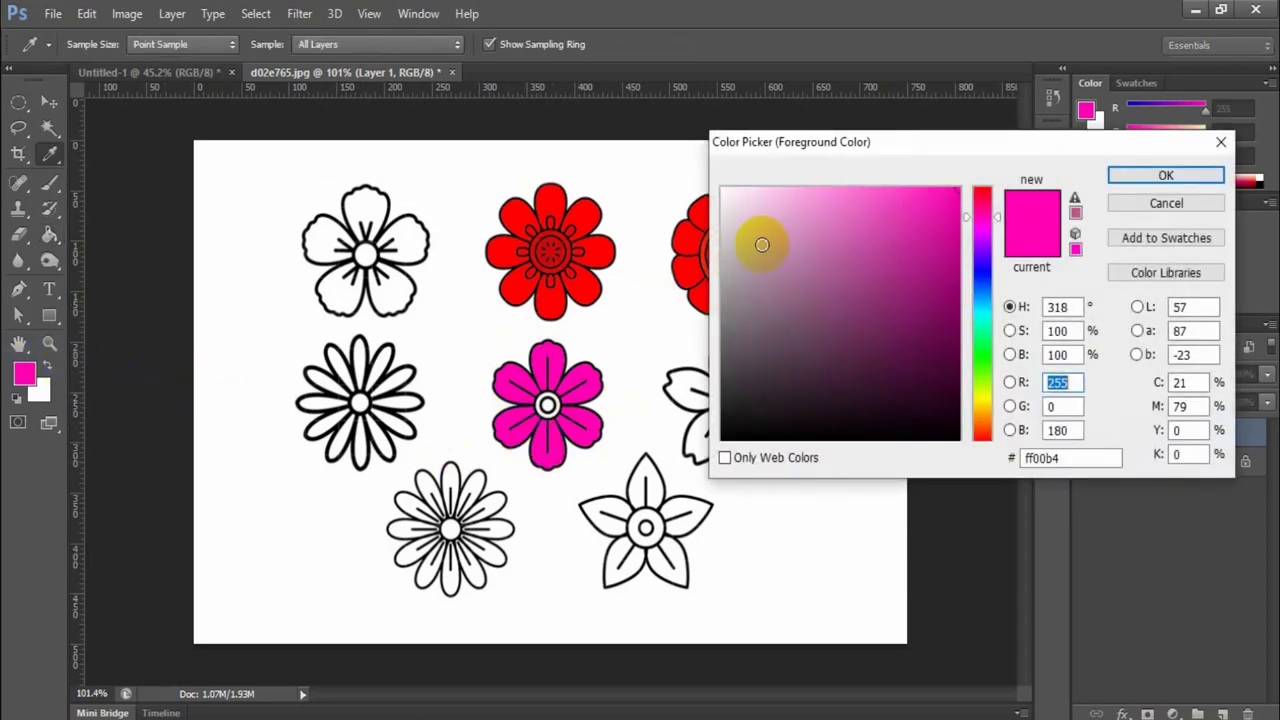
{"action": "left_click_drag", "start_coordinate": [978, 216], "coordinate": [966, 171]}
{"action": "left_click", "coordinate": [1166, 175]}
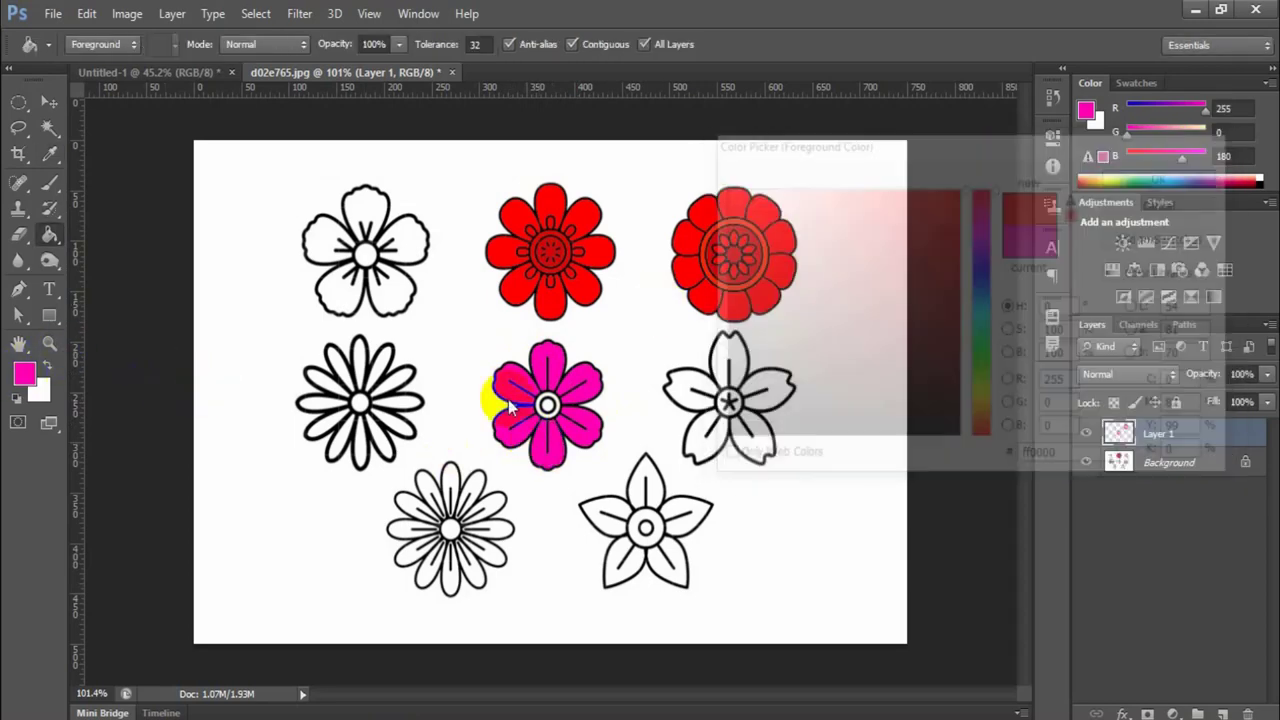
{"action": "left_click", "coordinate": [548, 405]}
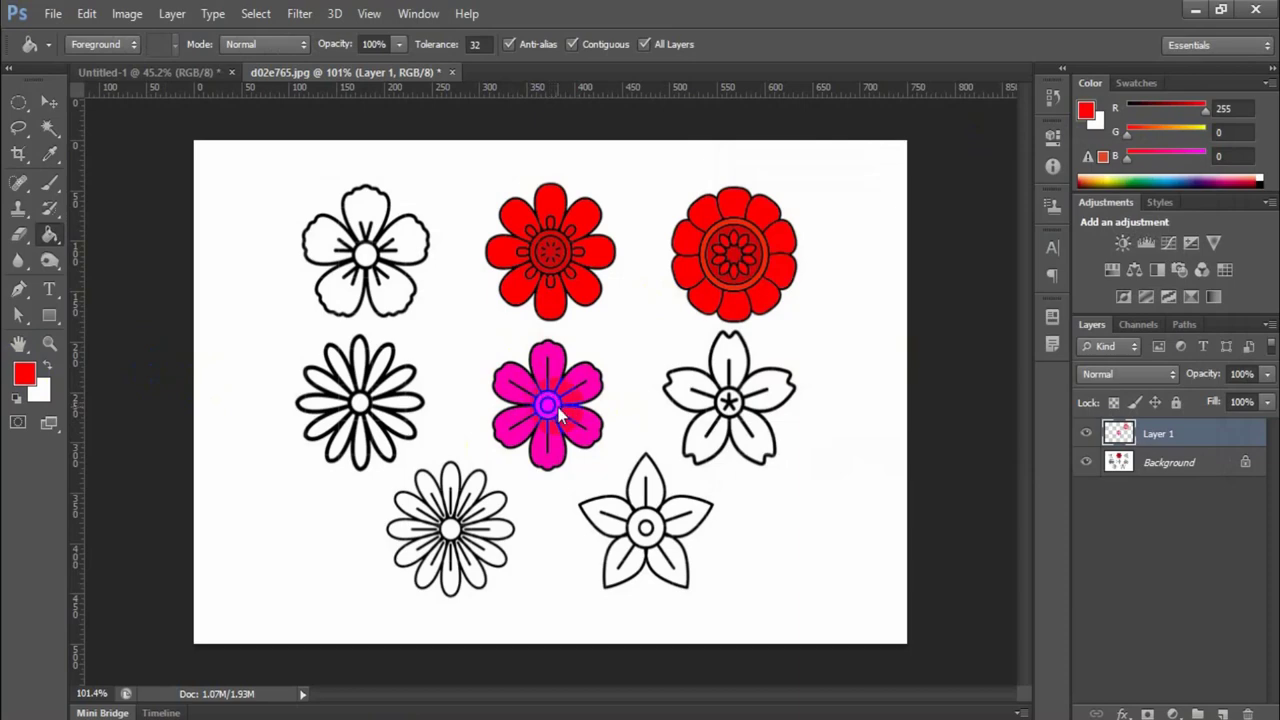
{"action": "left_click", "coordinate": [49, 105]}
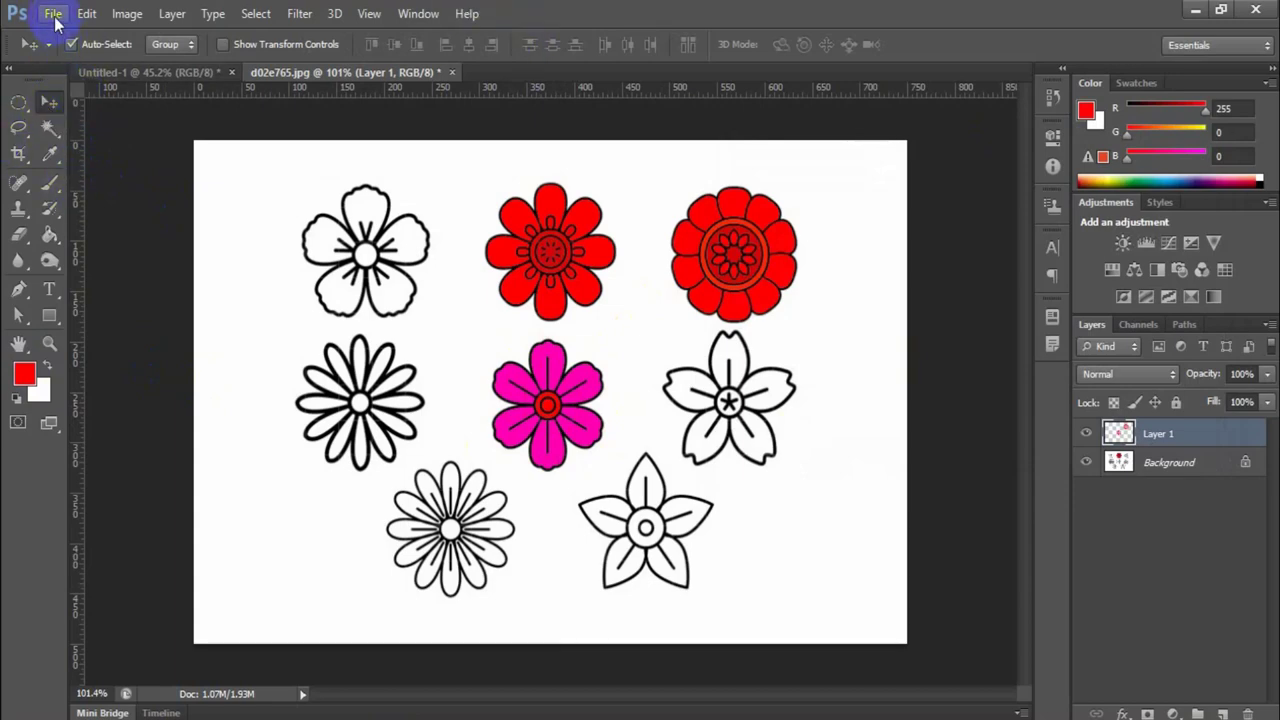
Step: Open fb7d752ee6f.jpg from the Desktop via File > Open
{"action": "left_click", "coordinate": [54, 15]}
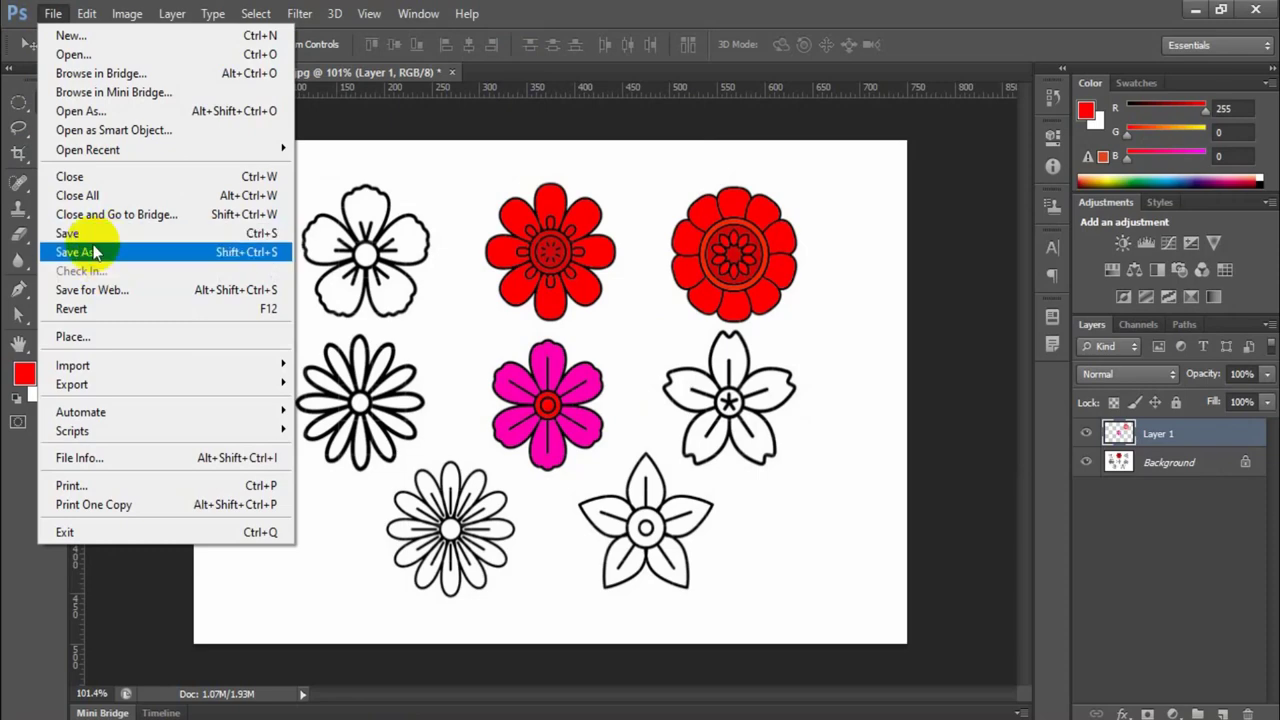
{"action": "left_click", "coordinate": [80, 55]}
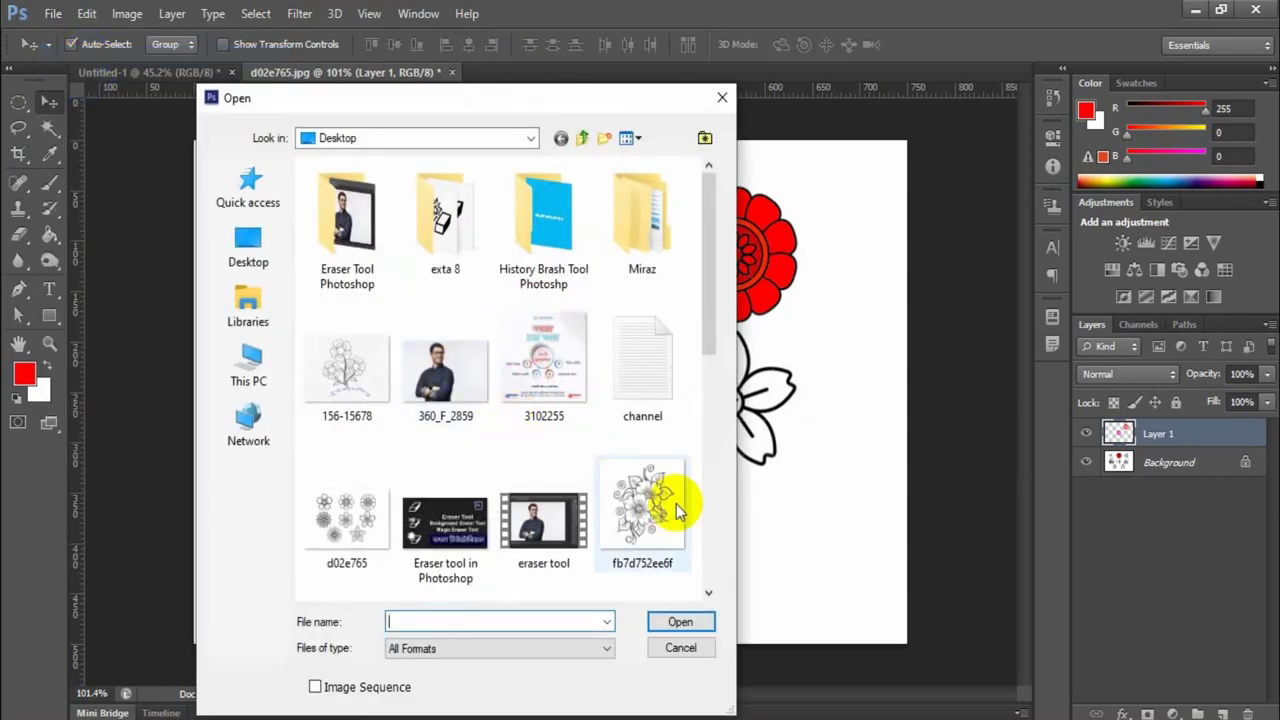
{"action": "left_click", "coordinate": [642, 510]}
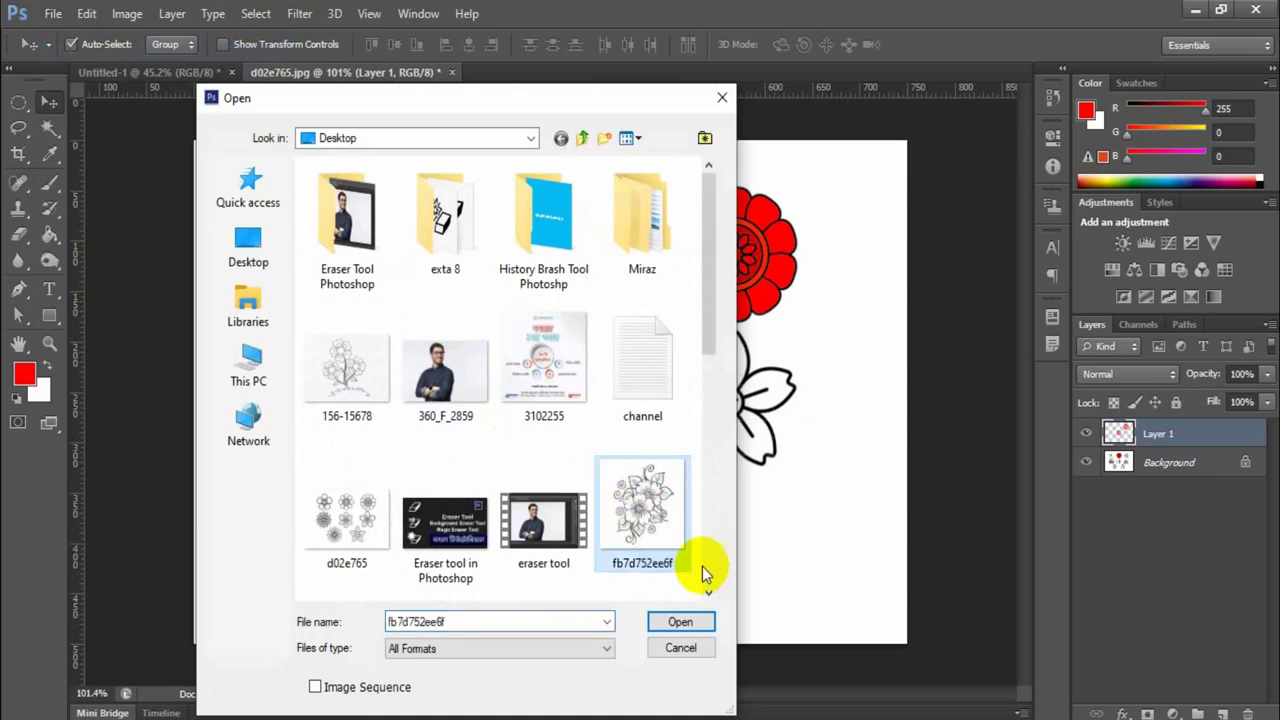
{"action": "left_click", "coordinate": [682, 621]}
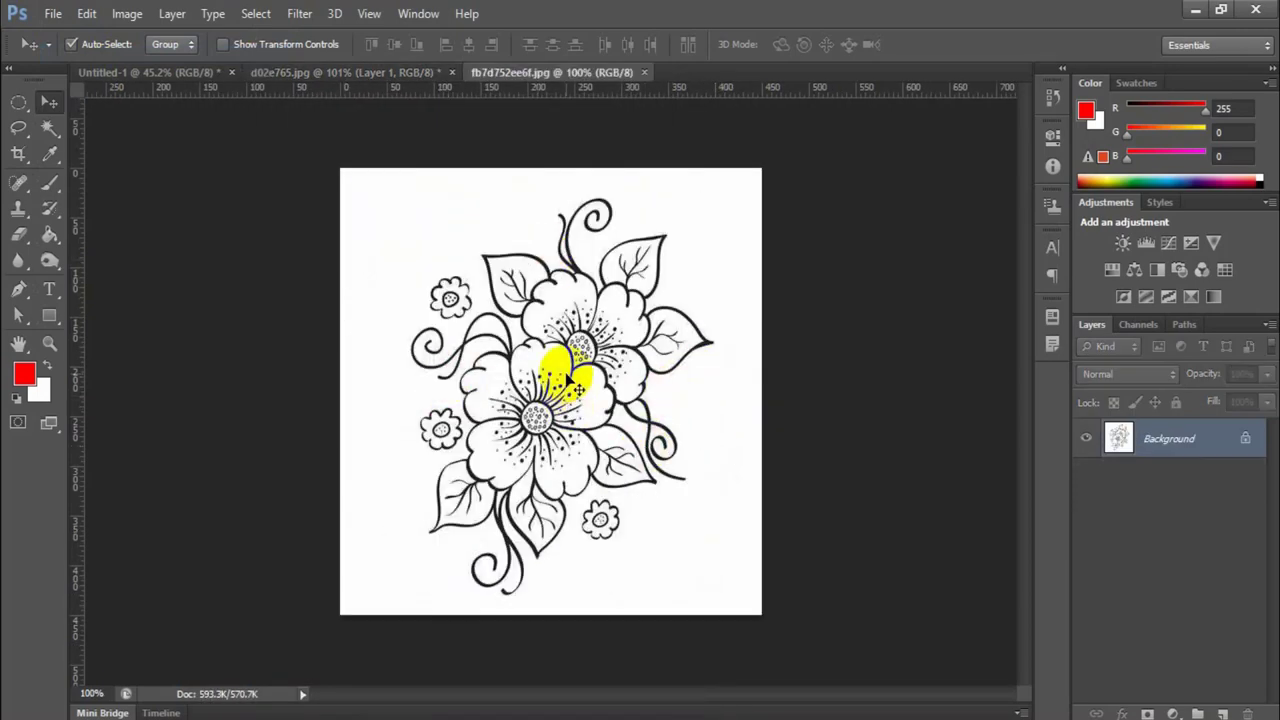
Step: On a new layer, fill both large flowers' centres with a darker red
{"action": "left_click", "coordinate": [24, 373]}
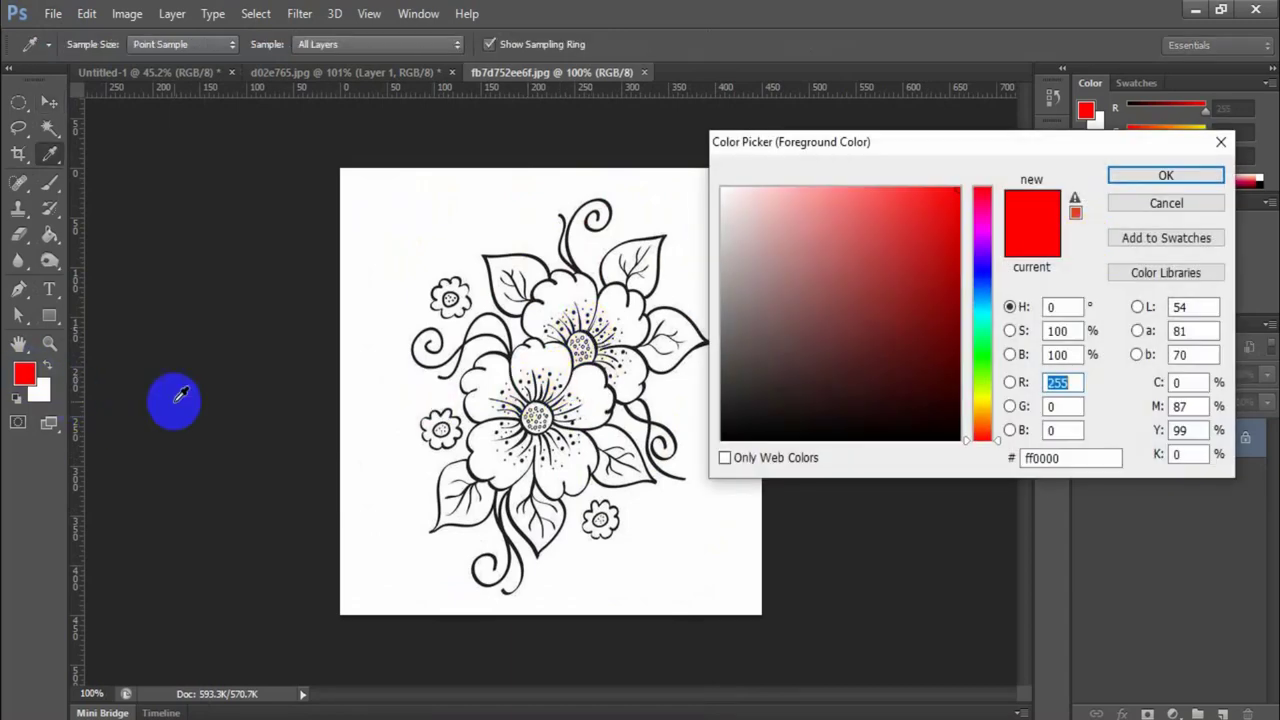
{"action": "left_click", "coordinate": [956, 235]}
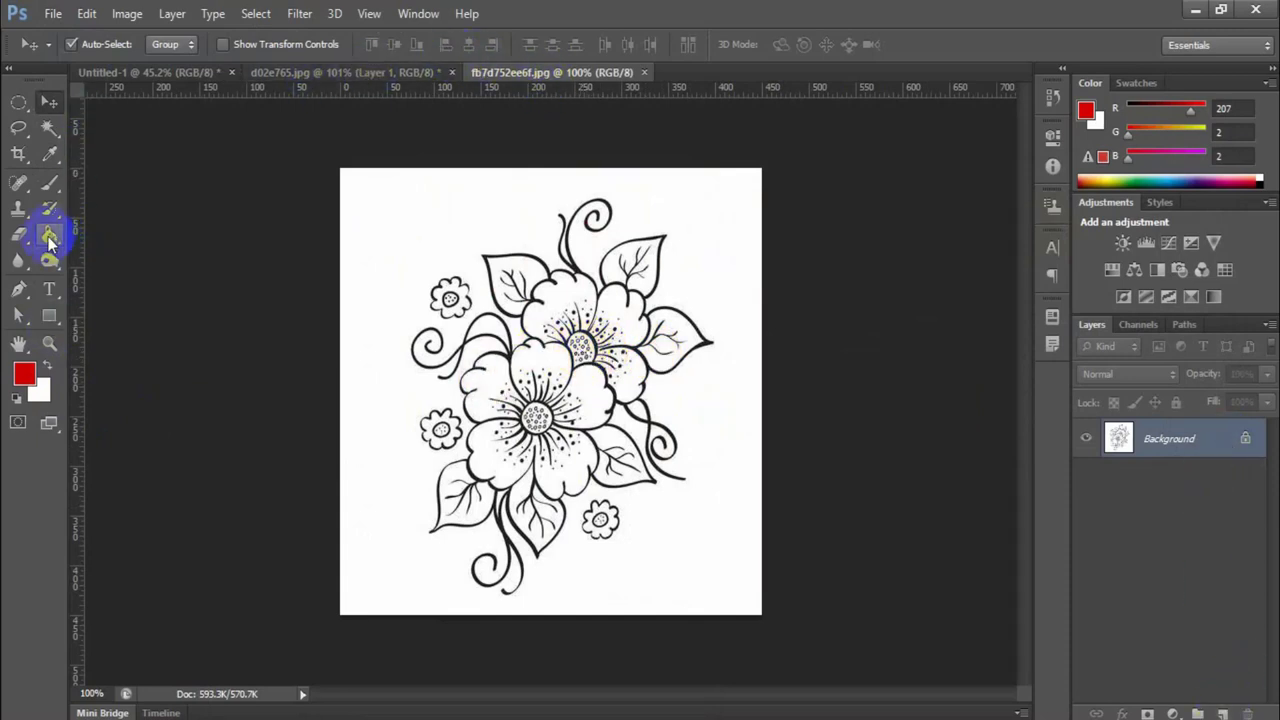
{"action": "left_click", "coordinate": [48, 237]}
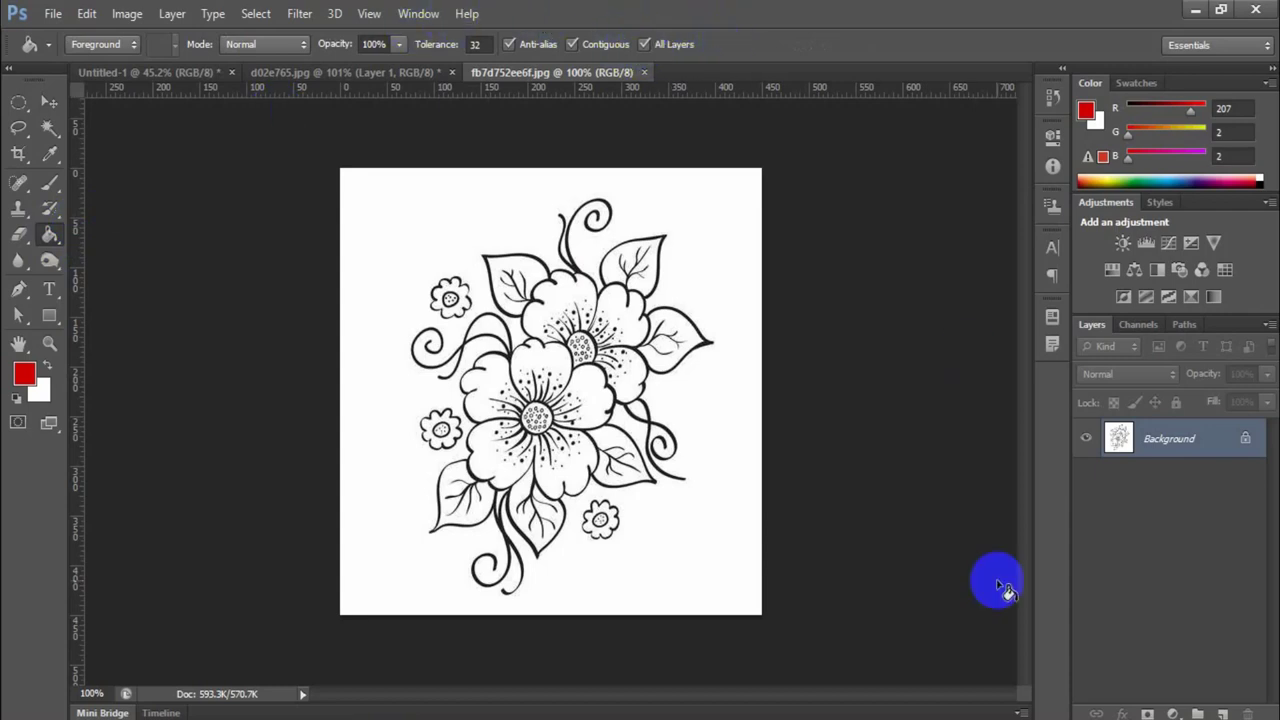
{"action": "left_click", "coordinate": [1222, 712]}
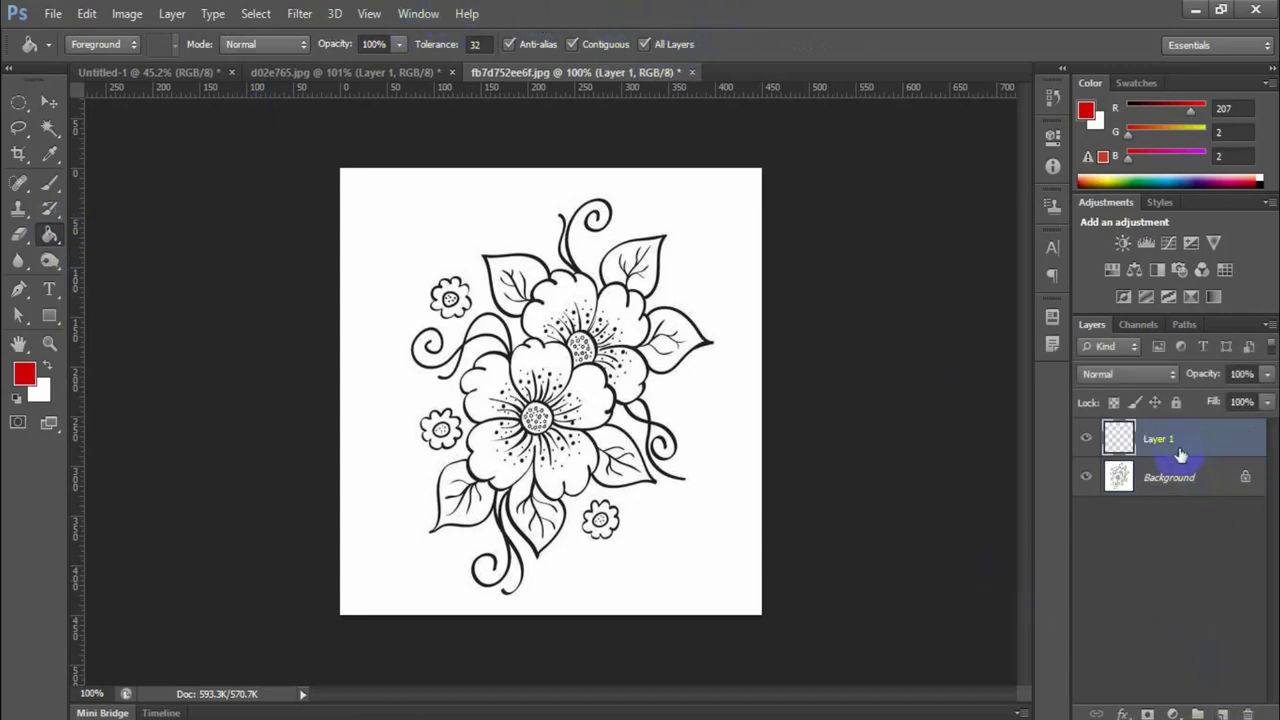
{"action": "left_click", "coordinate": [536, 420]}
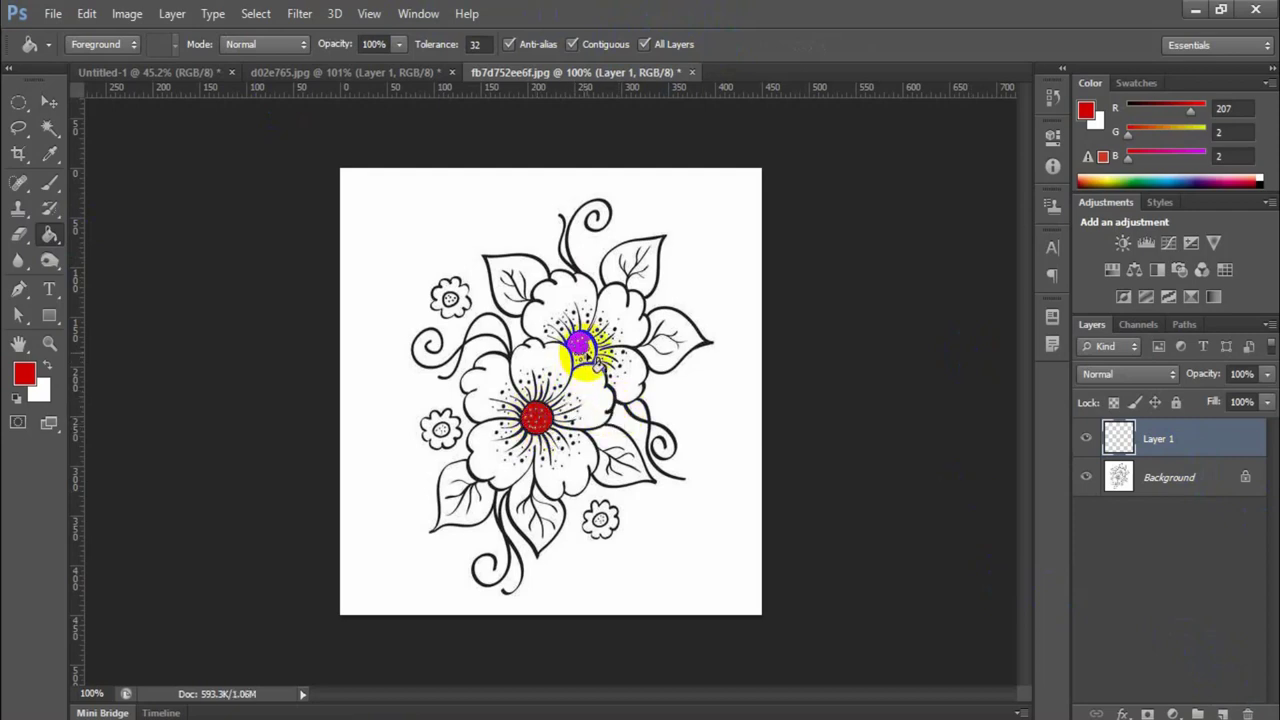
{"action": "left_click", "coordinate": [582, 350]}
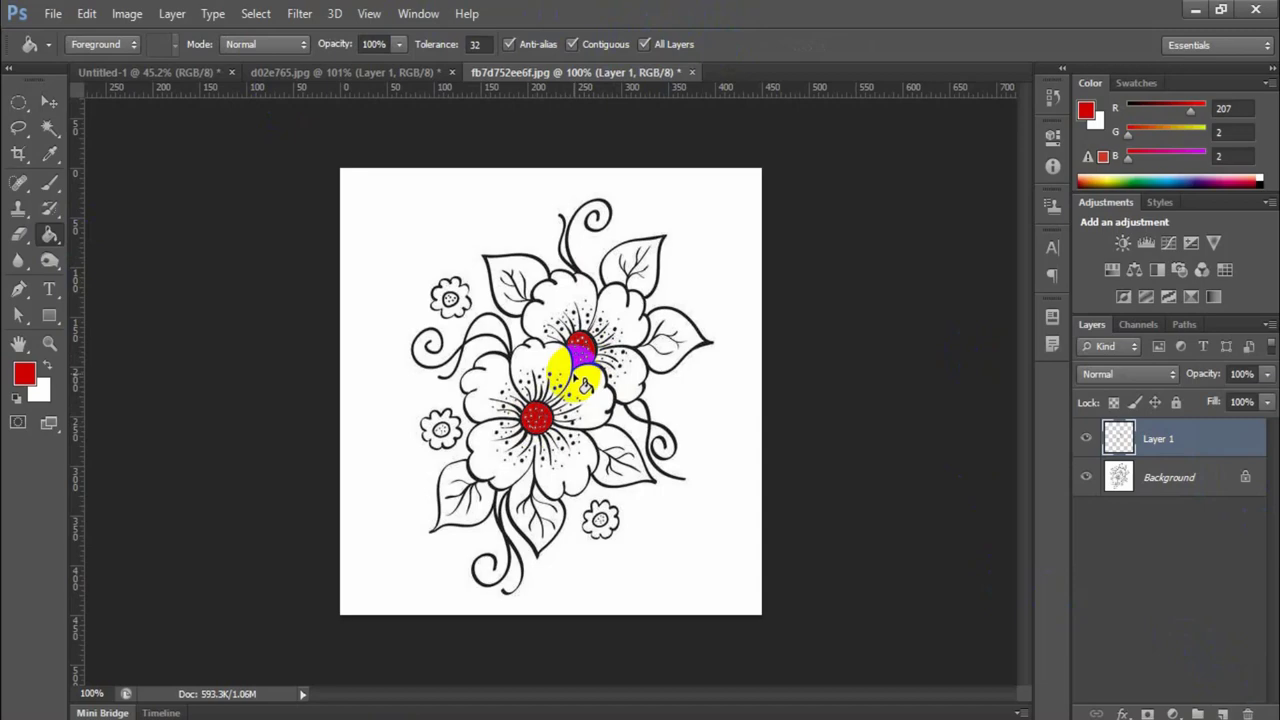
Step: Switch to pure bright red and fill the upper flower's right, left and lower petals
{"action": "left_click", "coordinate": [24, 373]}
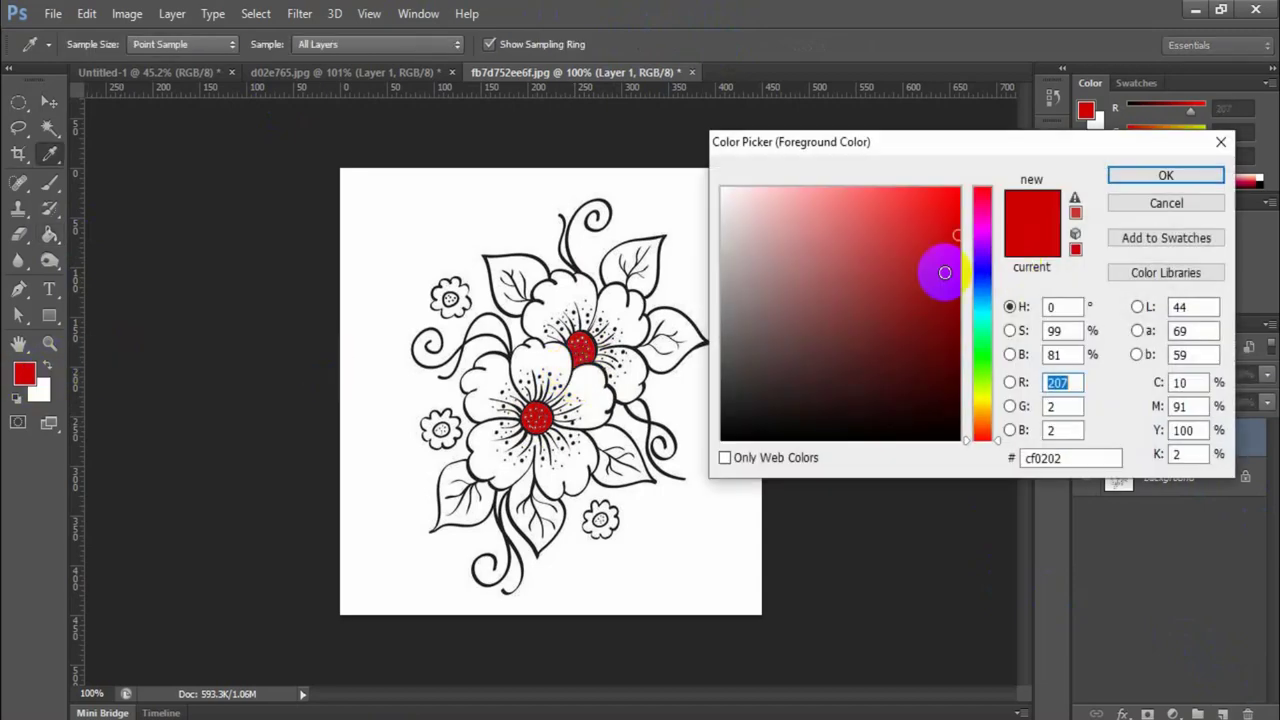
{"action": "left_click", "coordinate": [957, 204]}
{"action": "left_click_drag", "start_coordinate": [959, 202], "coordinate": [975, 170]}
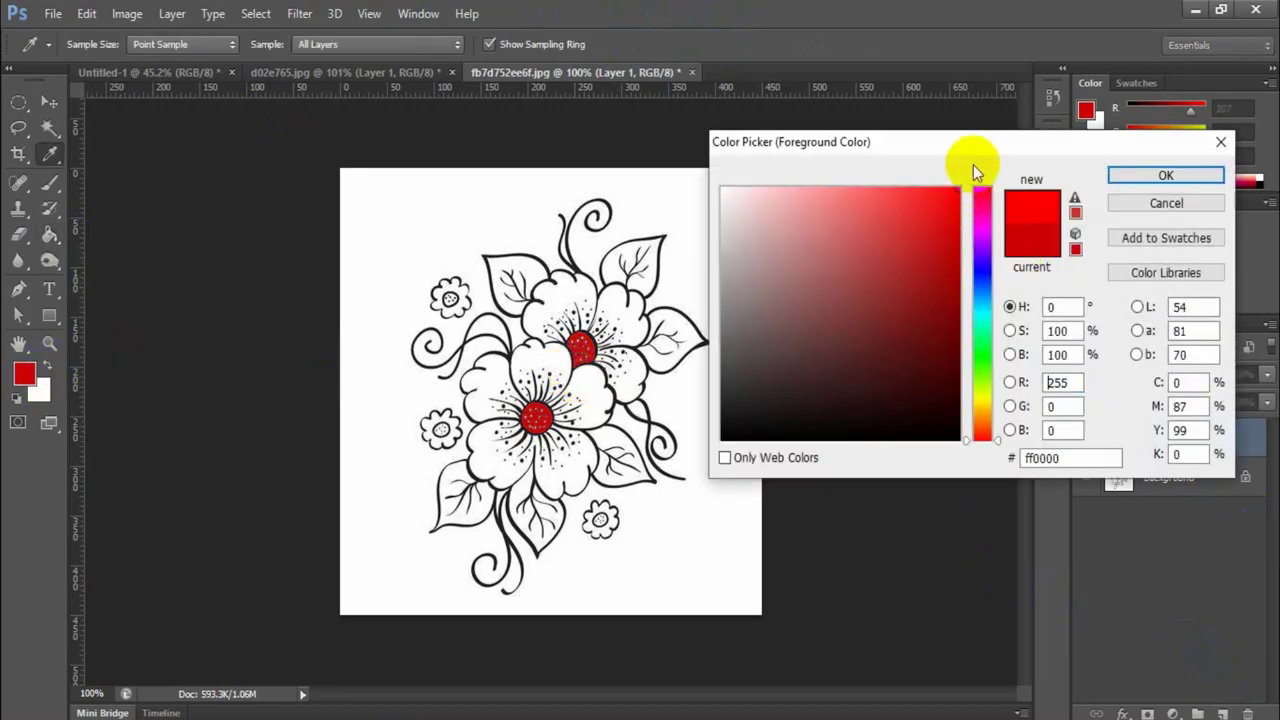
{"action": "left_click", "coordinate": [1183, 176]}
{"action": "key", "text": "g"}
{"action": "left_click", "coordinate": [622, 302]}
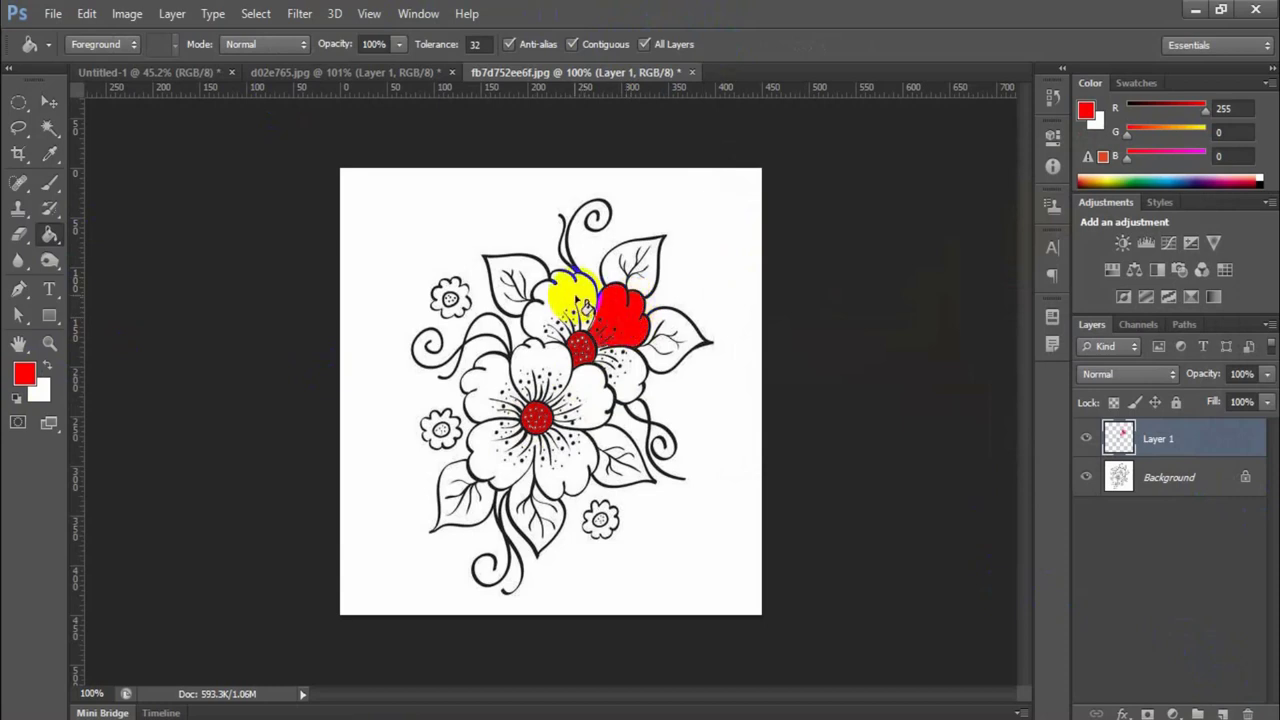
{"action": "left_click", "coordinate": [572, 299]}
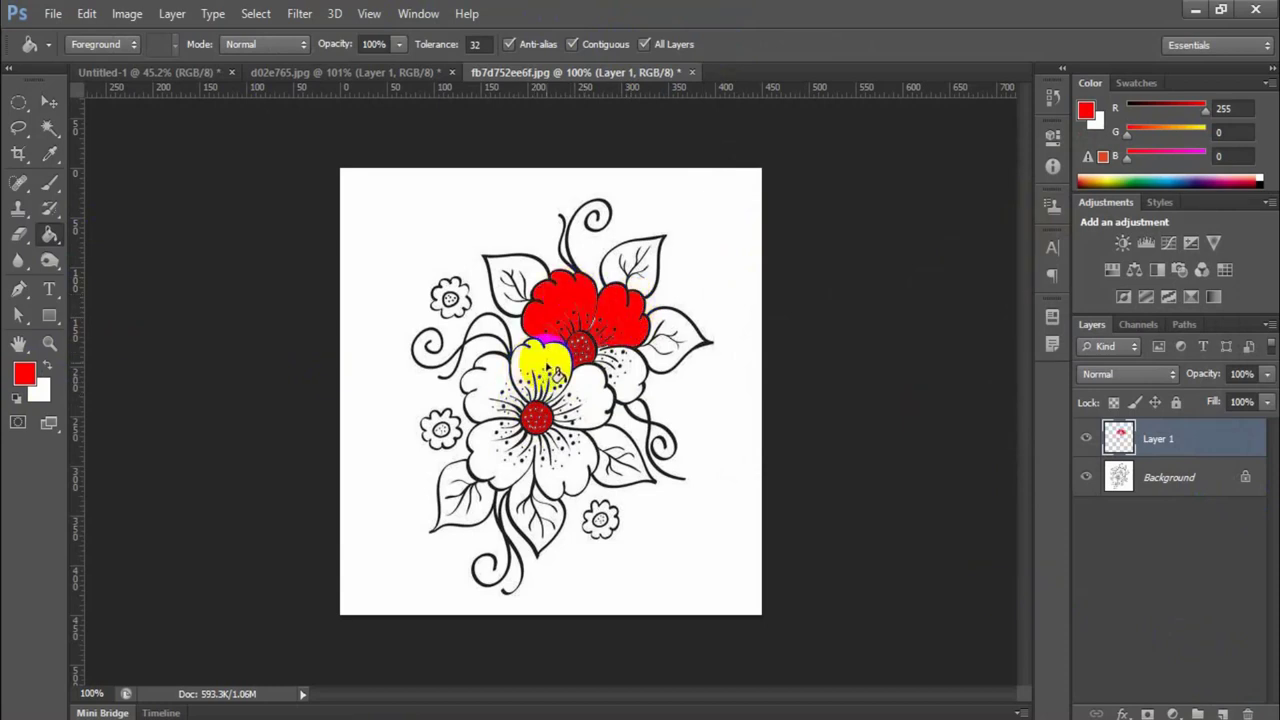
{"action": "left_click", "coordinate": [590, 380]}
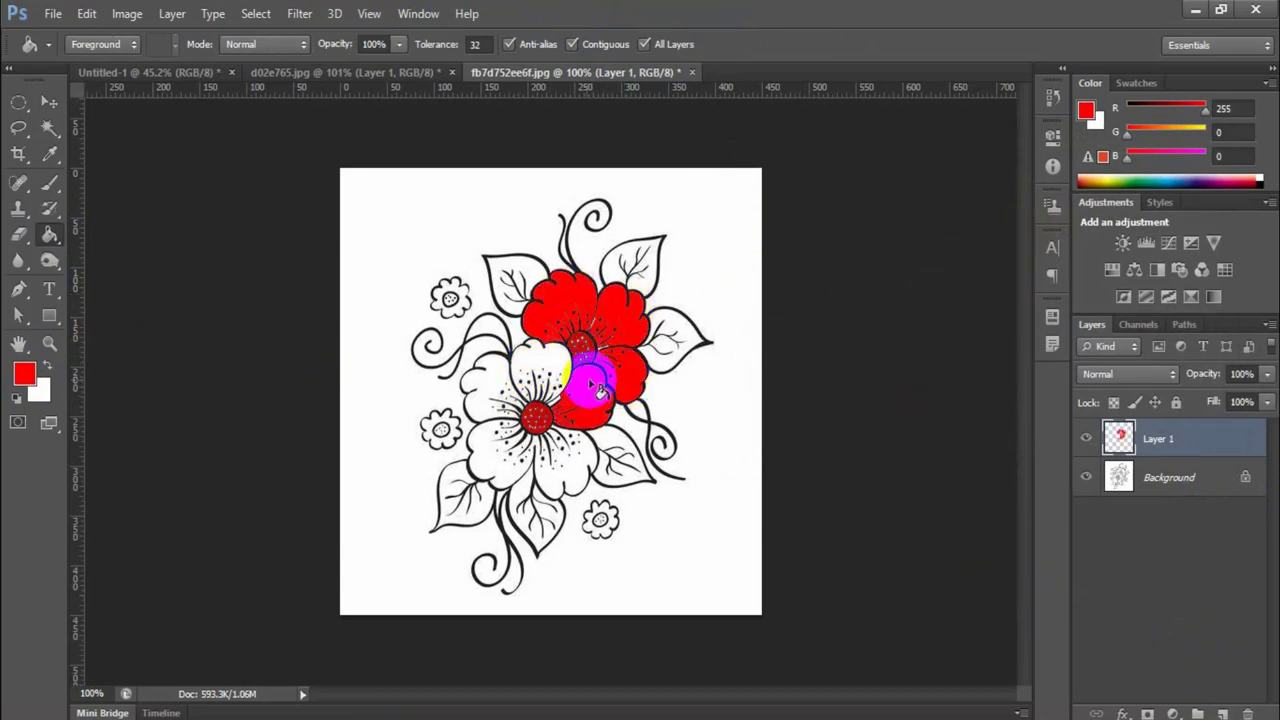
Step: Fill all the lower flower's petals and remaining gaps red
{"action": "left_click", "coordinate": [555, 368]}
{"action": "left_click", "coordinate": [491, 372]}
{"action": "left_click", "coordinate": [484, 400]}
{"action": "left_click", "coordinate": [486, 449]}
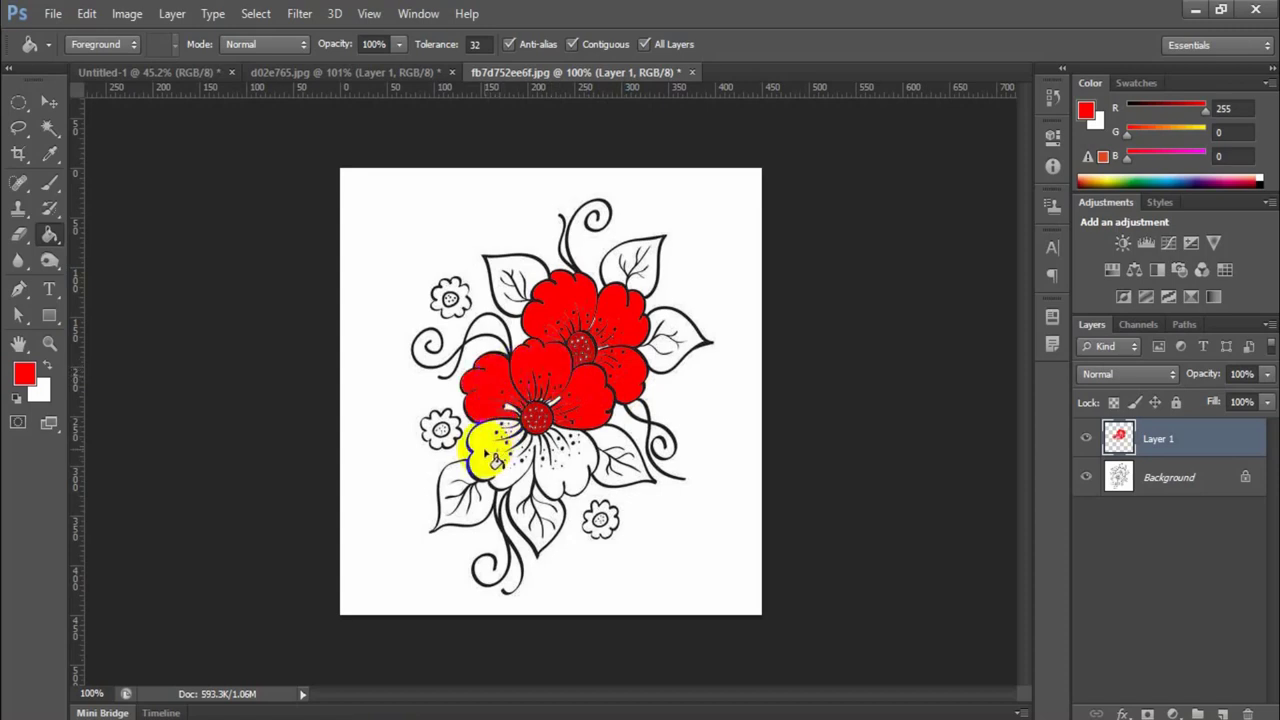
{"action": "left_click", "coordinate": [575, 480]}
{"action": "left_click", "coordinate": [555, 410]}
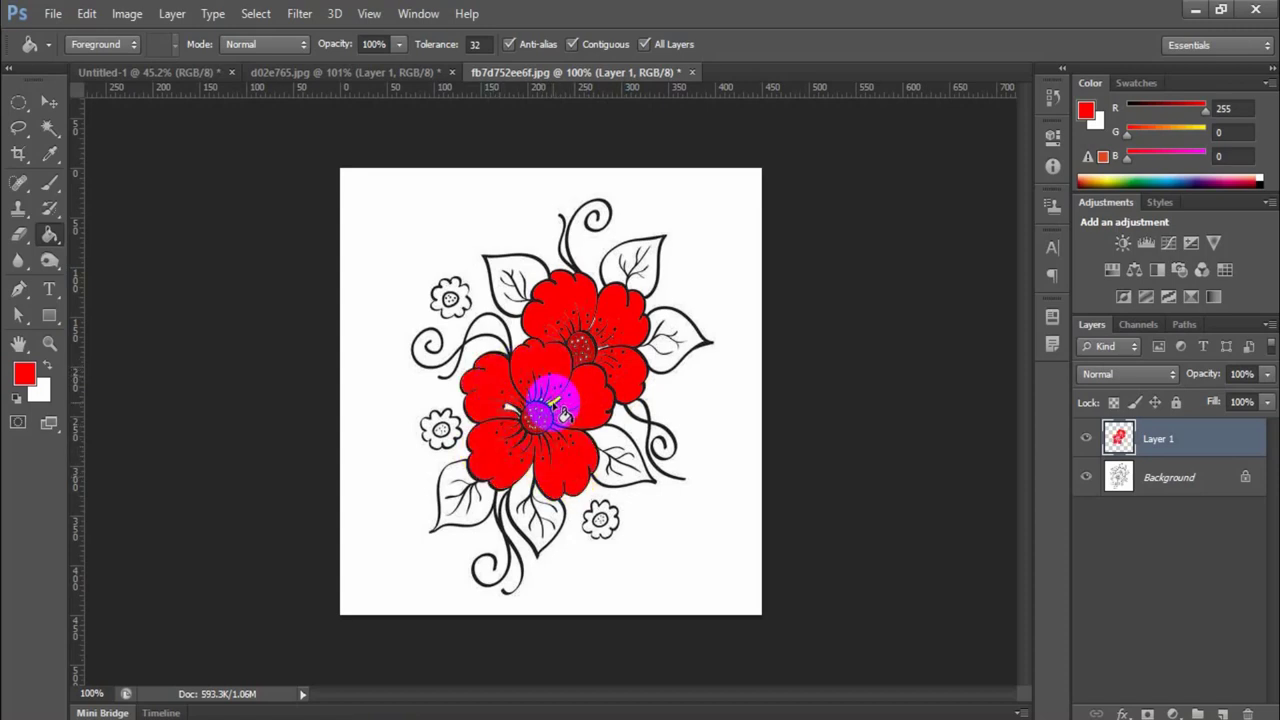
{"action": "left_click", "coordinate": [505, 408]}
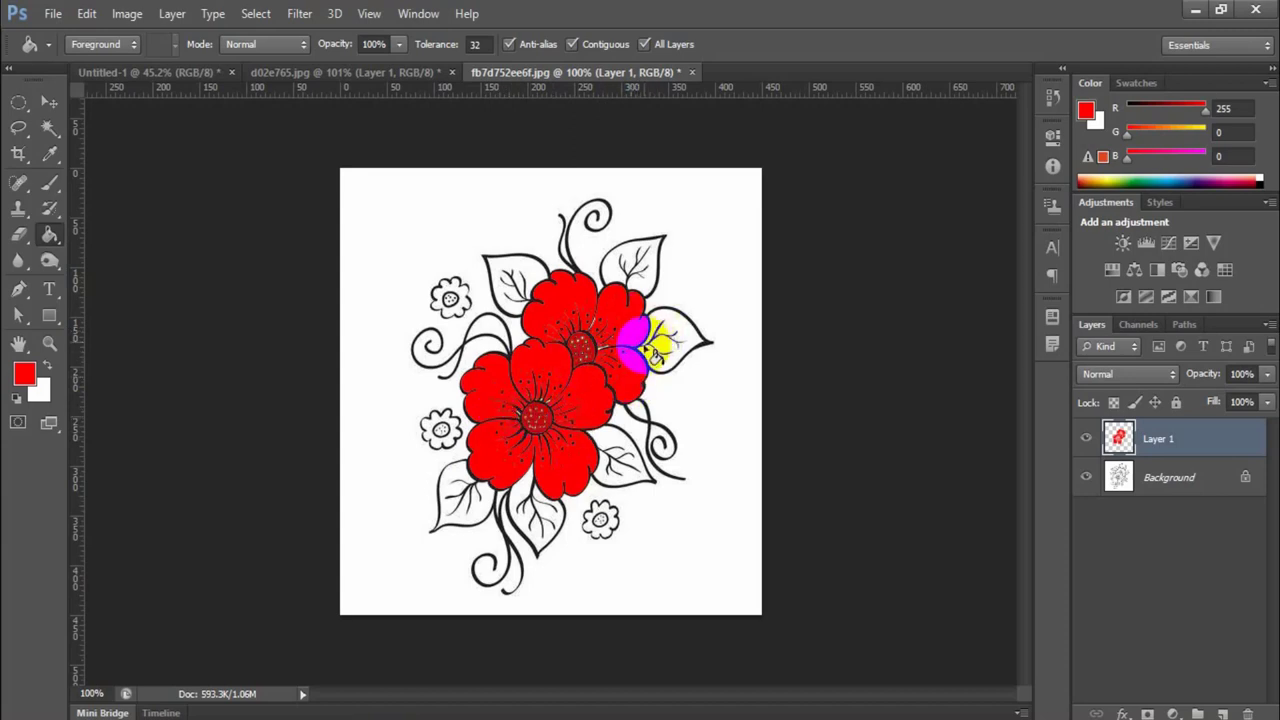
Step: Fill remaining flower areas, undo the accidental red background, and colour the small left flower red
{"action": "left_click", "coordinate": [620, 338]}
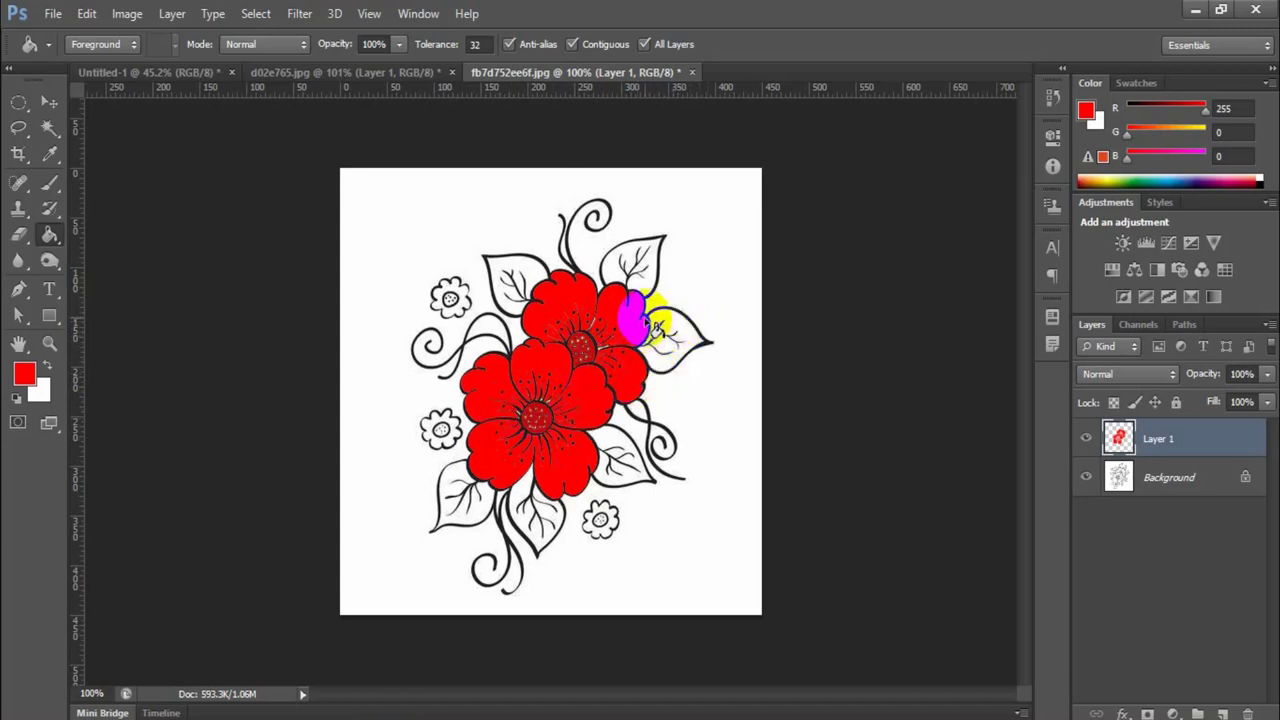
{"action": "left_click", "coordinate": [617, 337]}
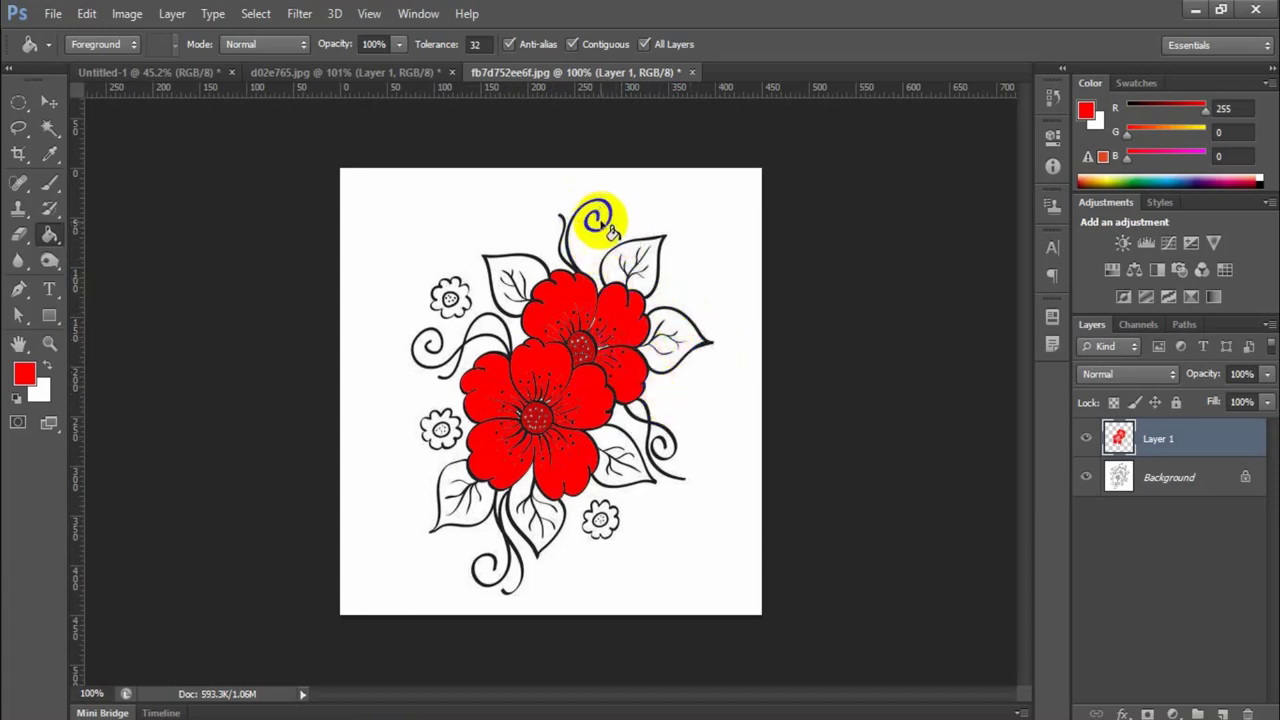
{"action": "left_click", "coordinate": [598, 224]}
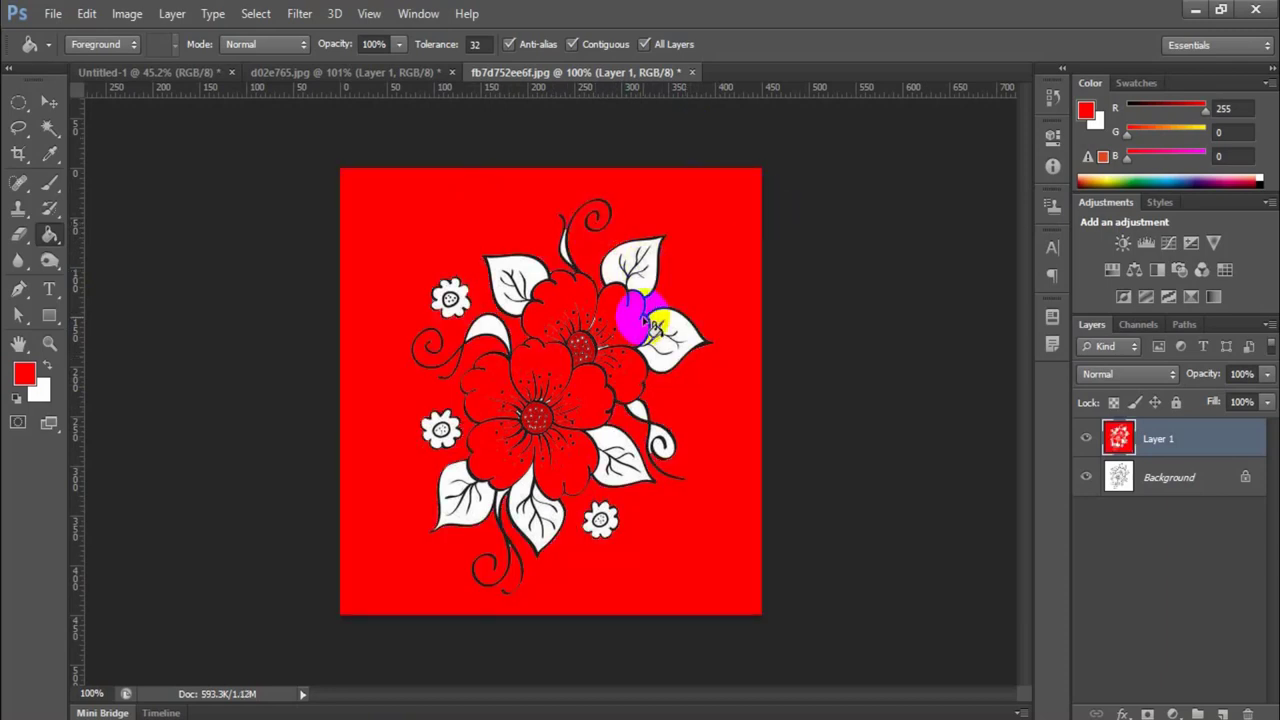
{"action": "key", "text": "ctrl+z"}
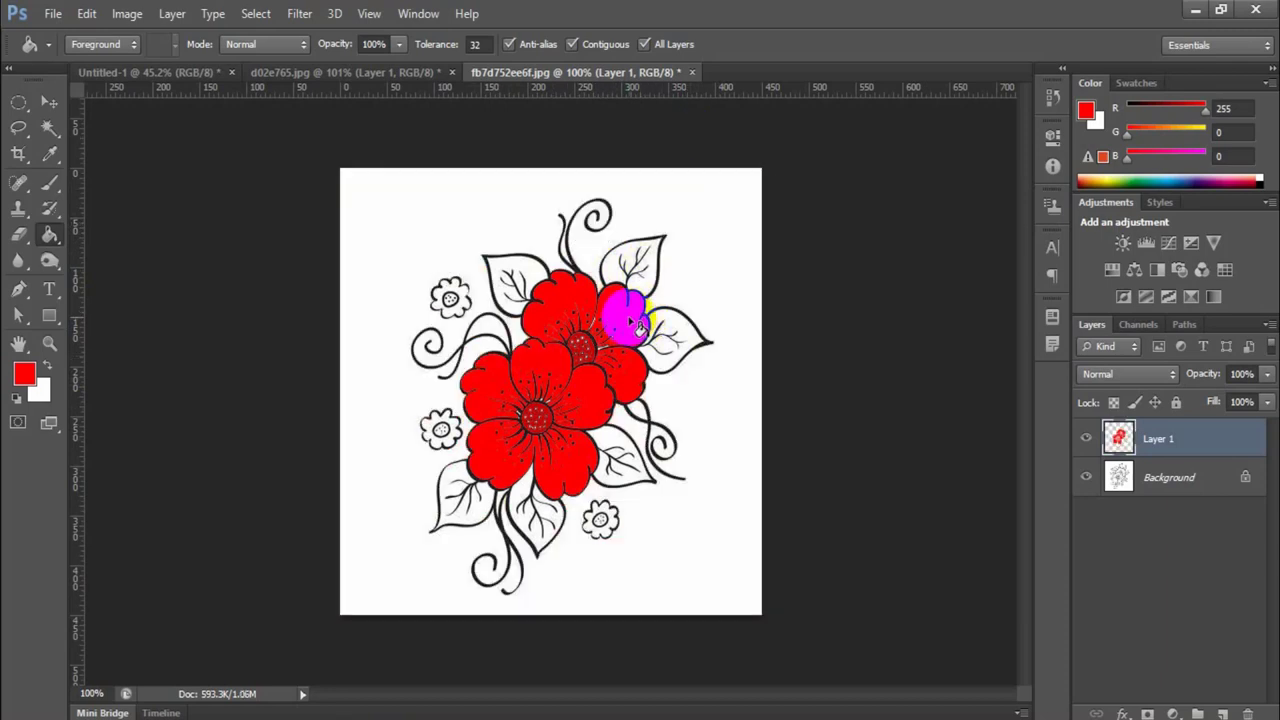
{"action": "left_click", "coordinate": [592, 282]}
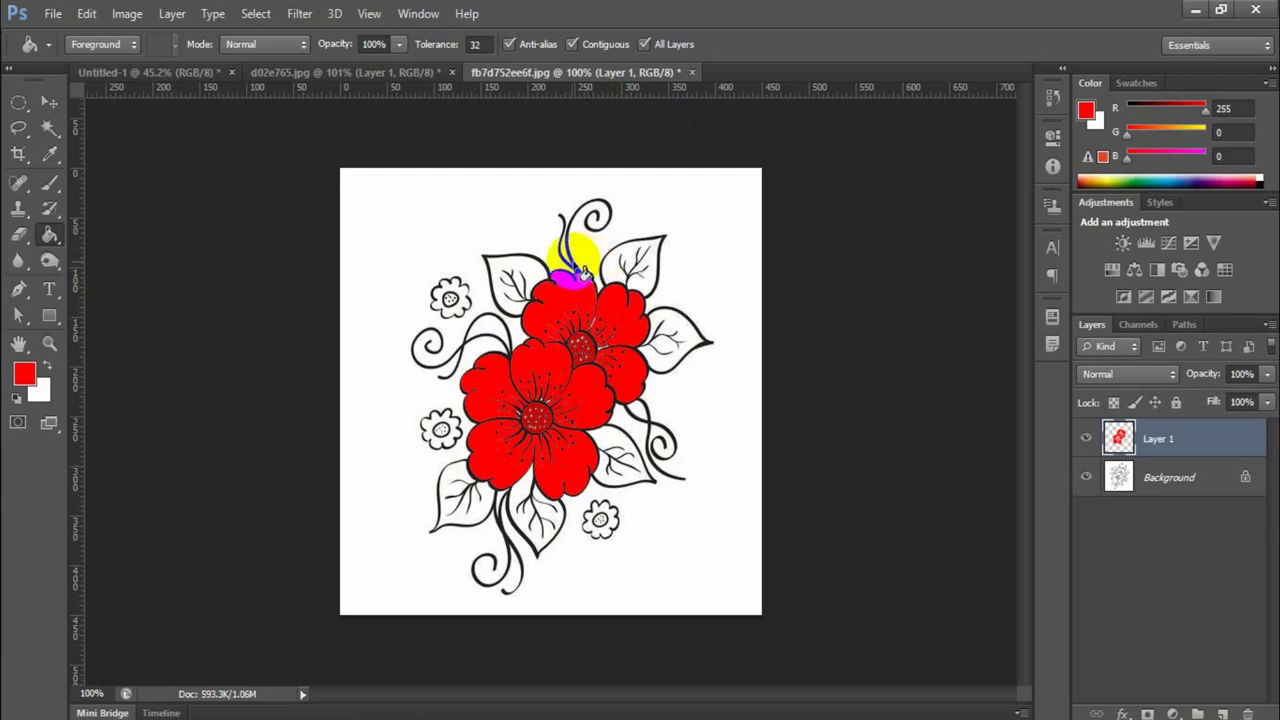
{"action": "left_click", "coordinate": [443, 428]}
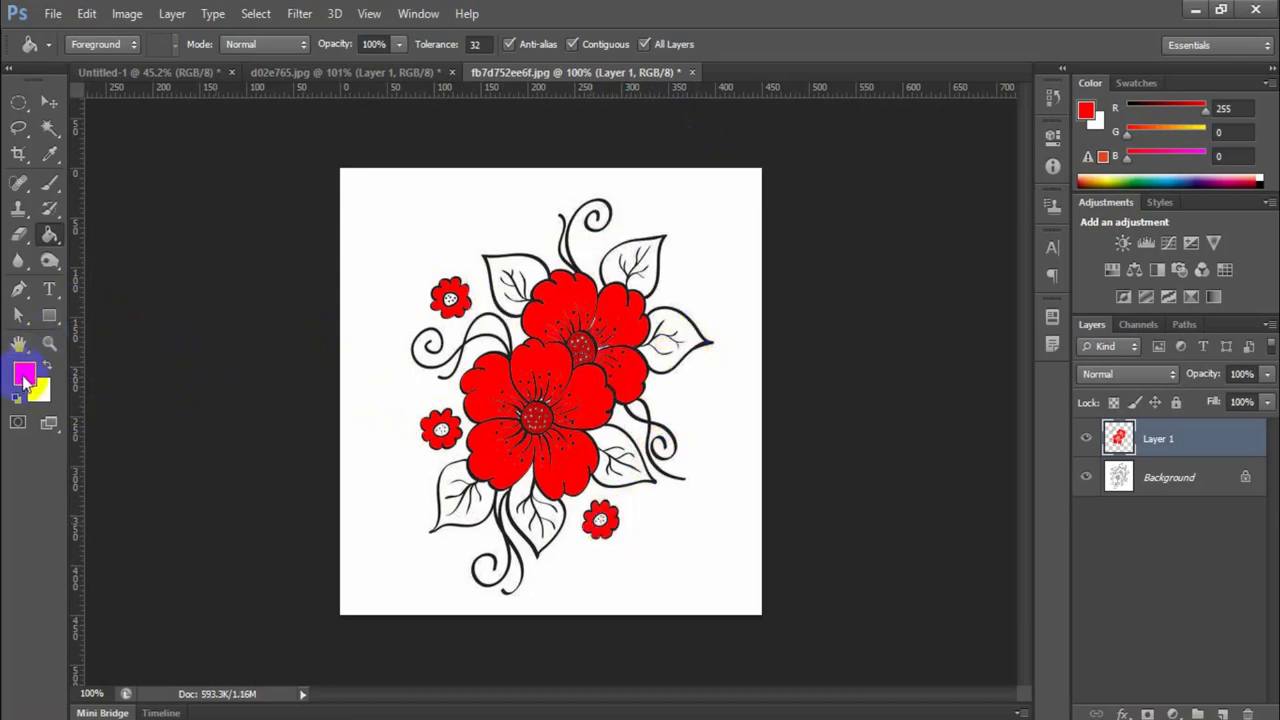
{"action": "left_click", "coordinate": [25, 378]}
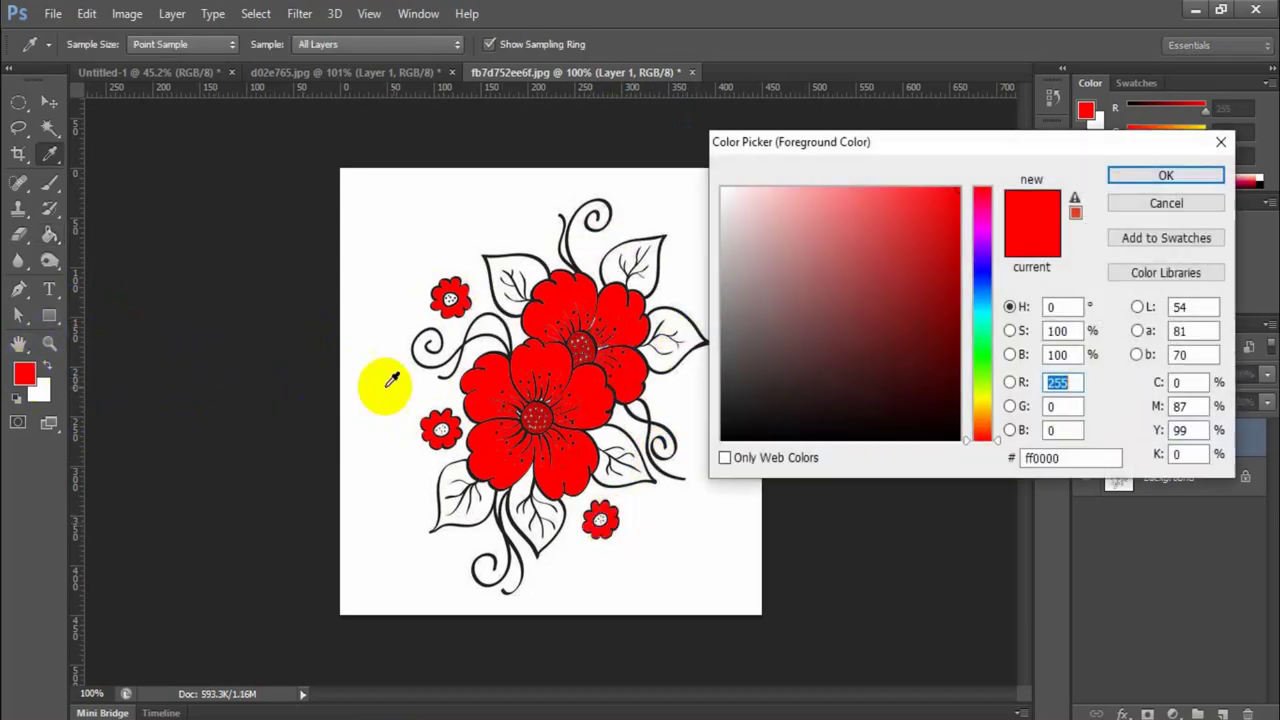
{"action": "left_click", "coordinate": [541, 402]}
{"action": "left_click", "coordinate": [1160, 176]}
{"action": "key", "text": "g"}
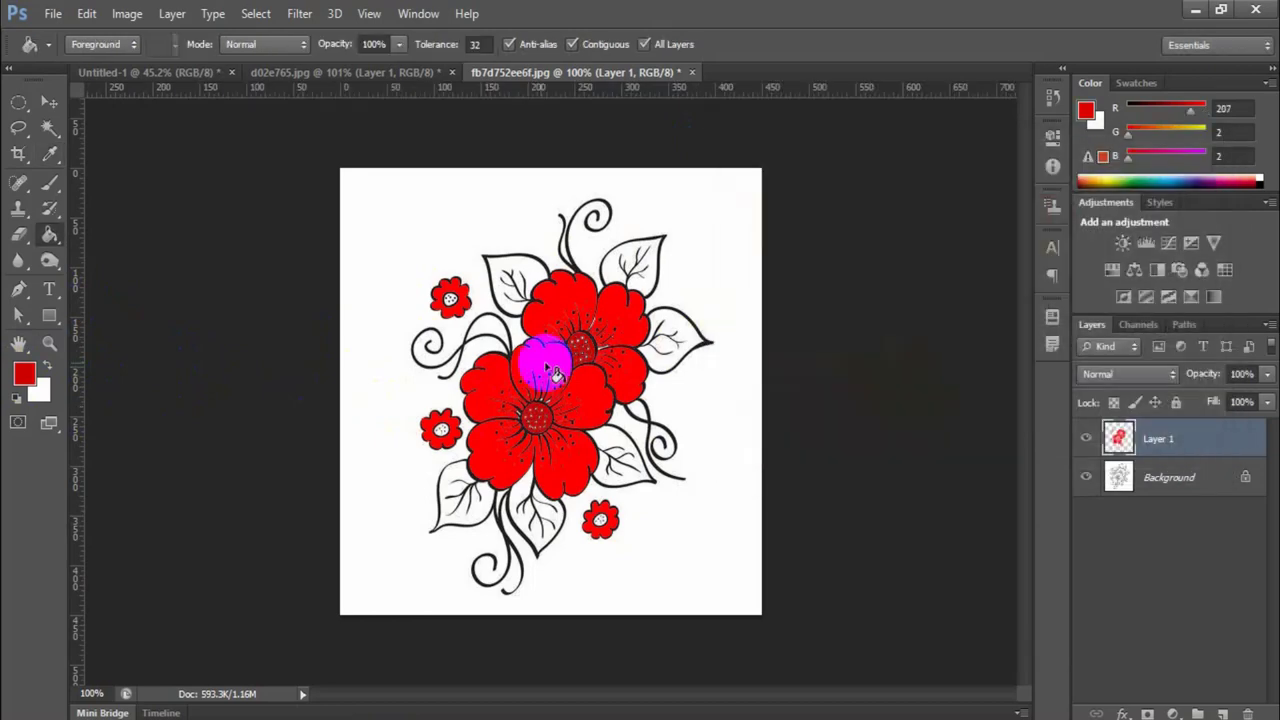
{"action": "left_click", "coordinate": [441, 431]}
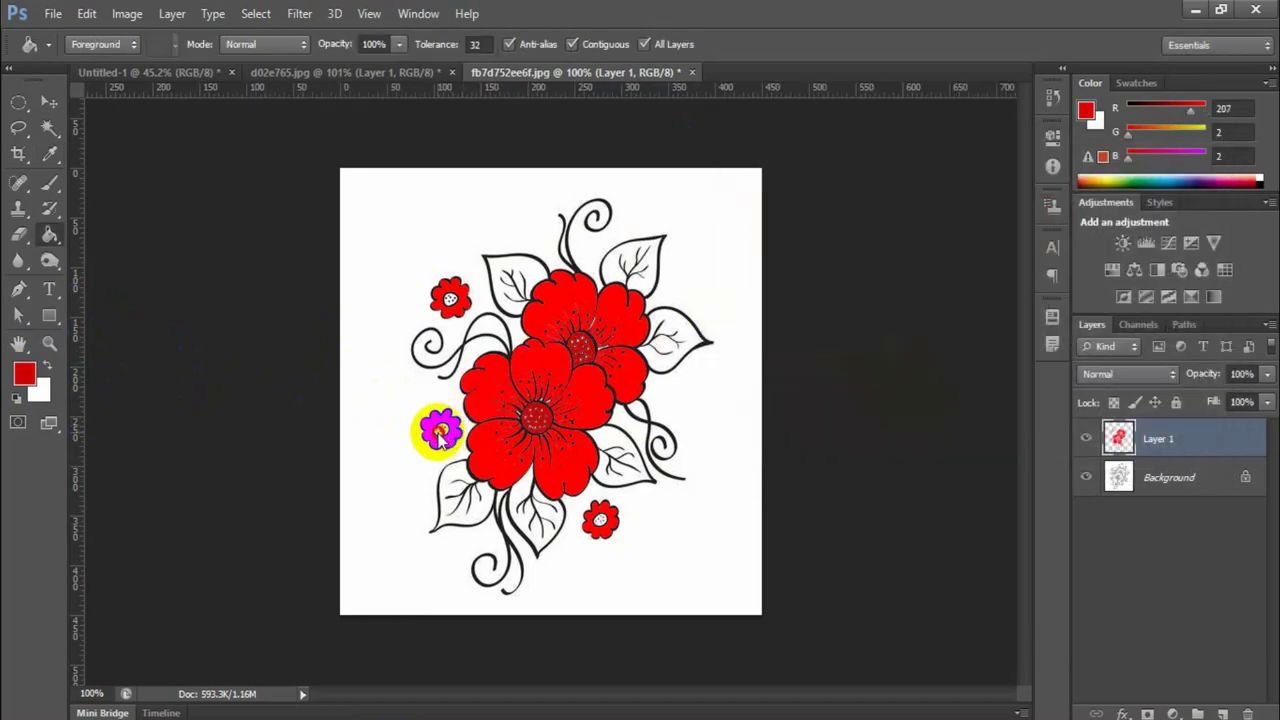
{"action": "left_click", "coordinate": [450, 298]}
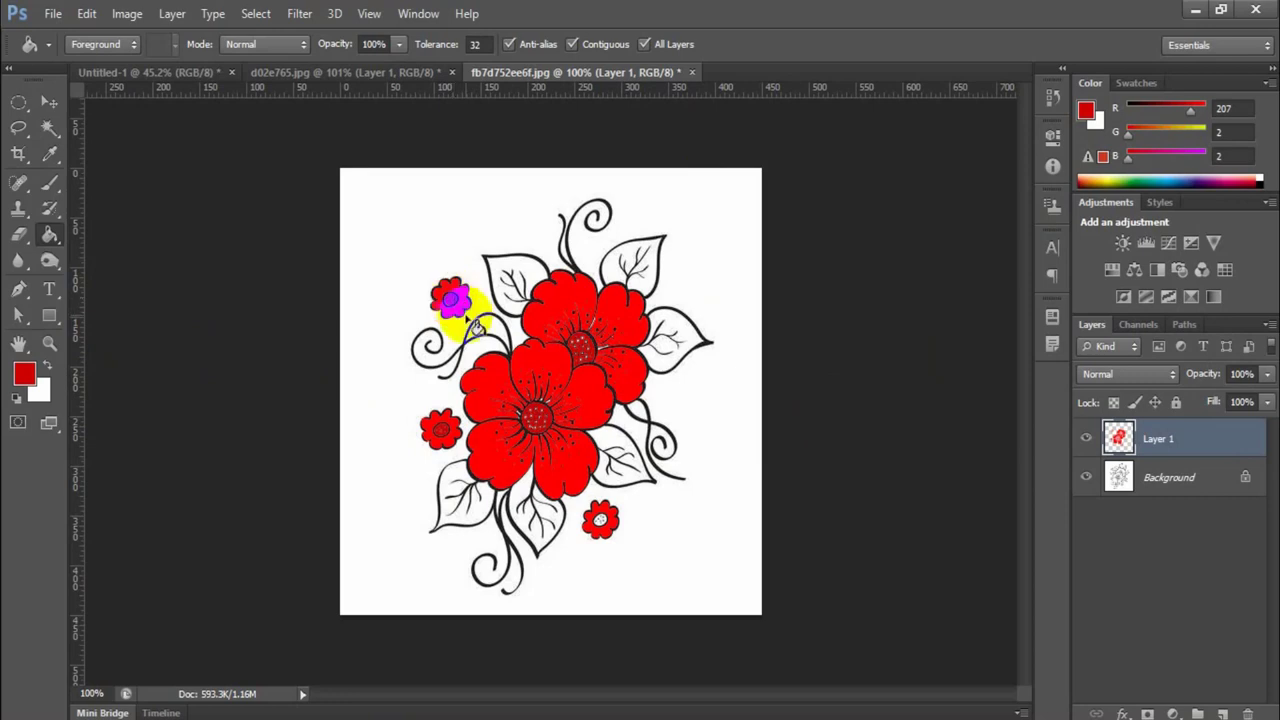
{"action": "left_click", "coordinate": [601, 520]}
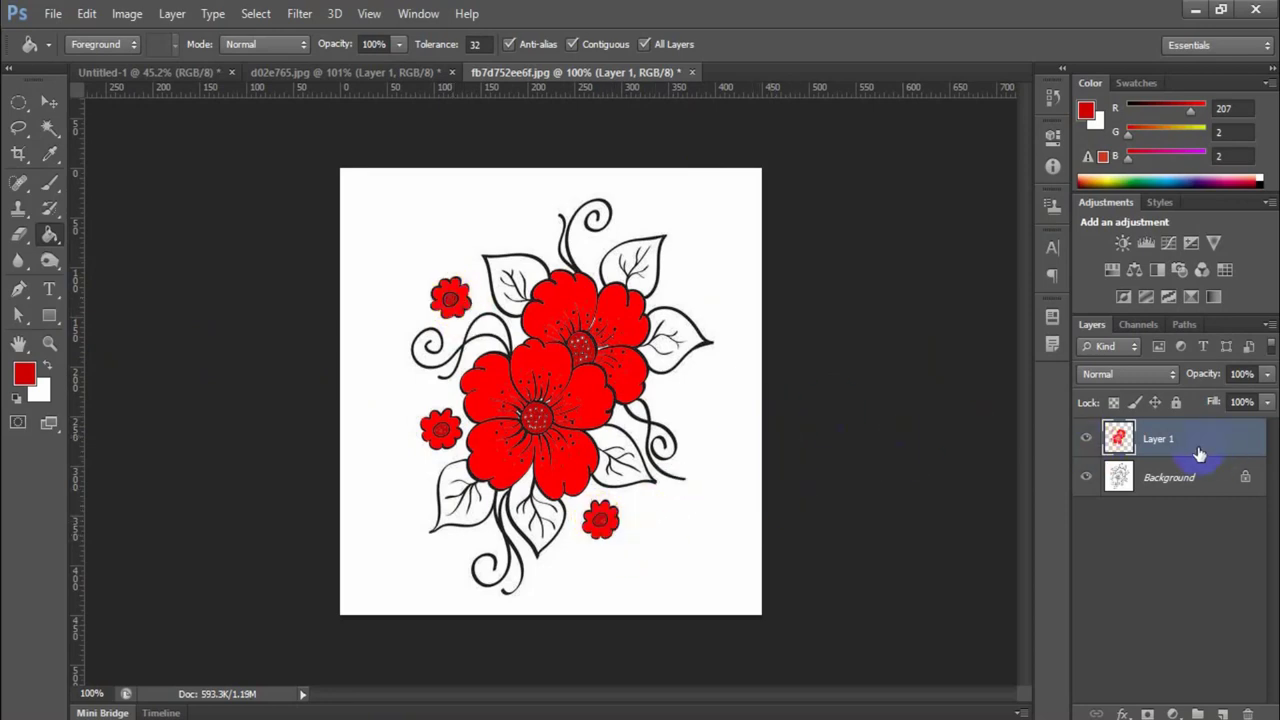
{"action": "left_click", "coordinate": [1086, 437]}
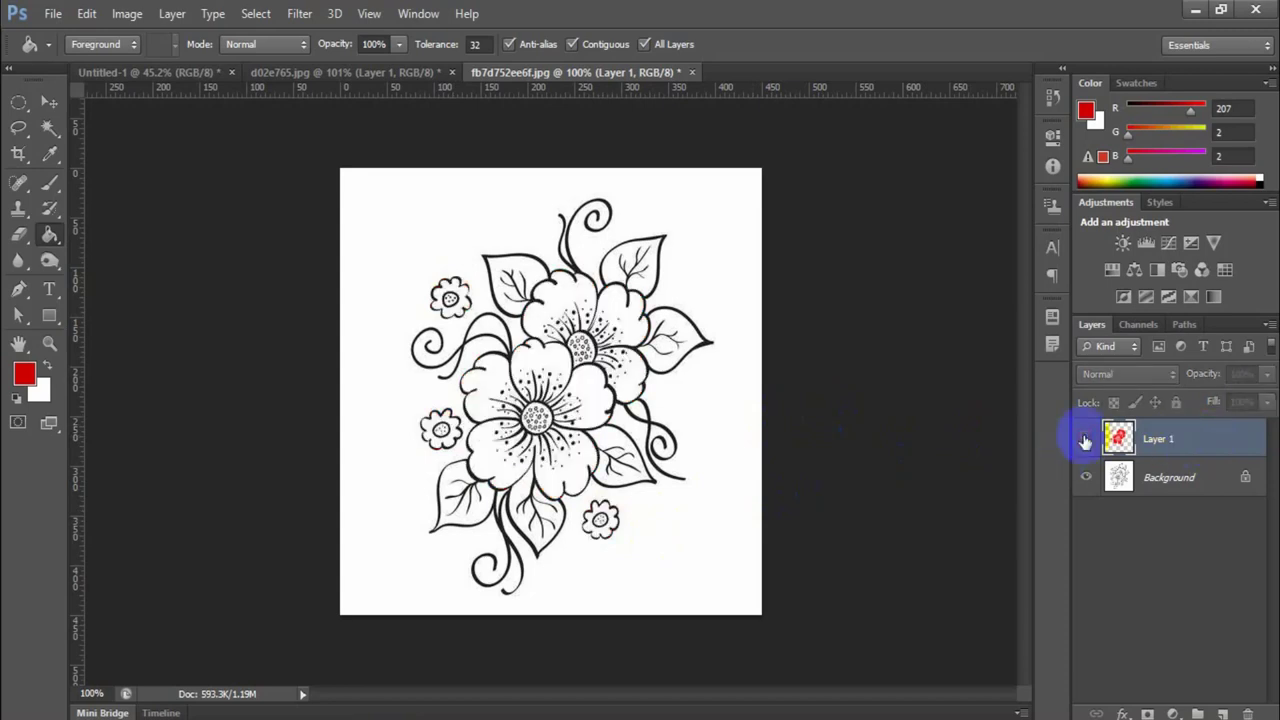
Step: Add Layer 2 and set the Paint Bucket foreground to green (14, 222, 9)
{"action": "left_click", "coordinate": [1224, 713]}
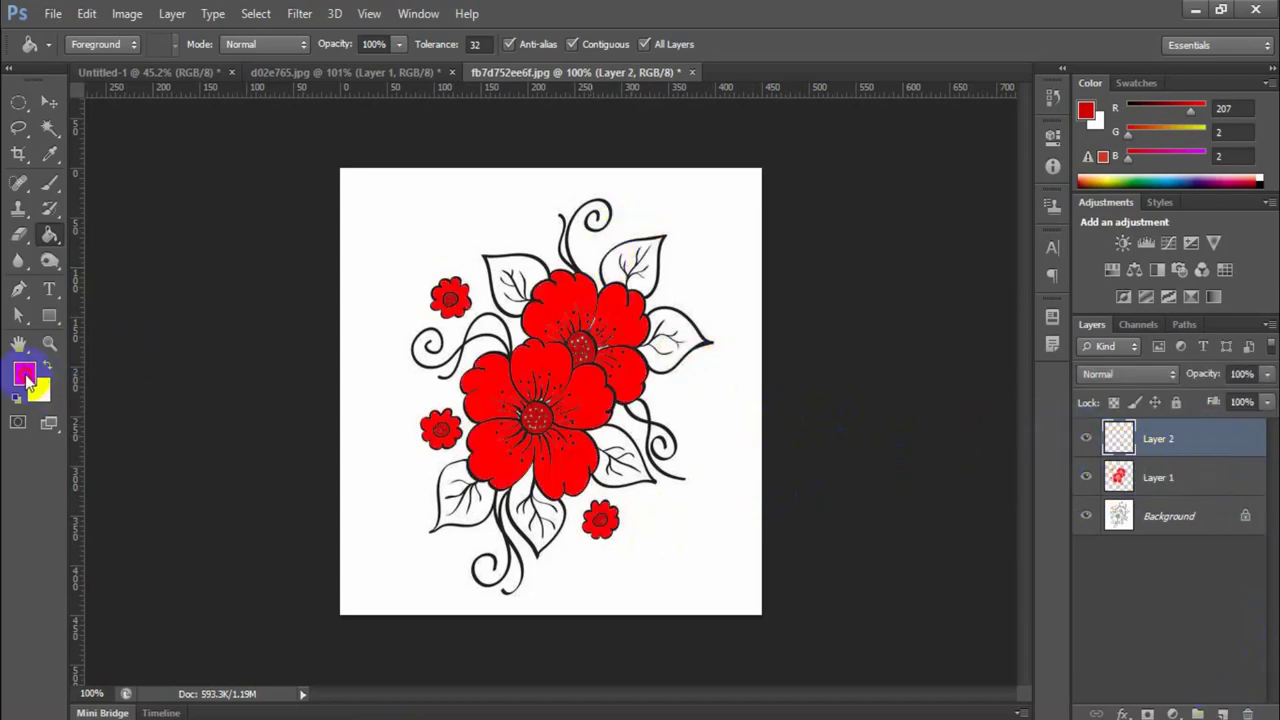
{"action": "left_click", "coordinate": [27, 378]}
{"action": "left_click", "coordinate": [982, 356]}
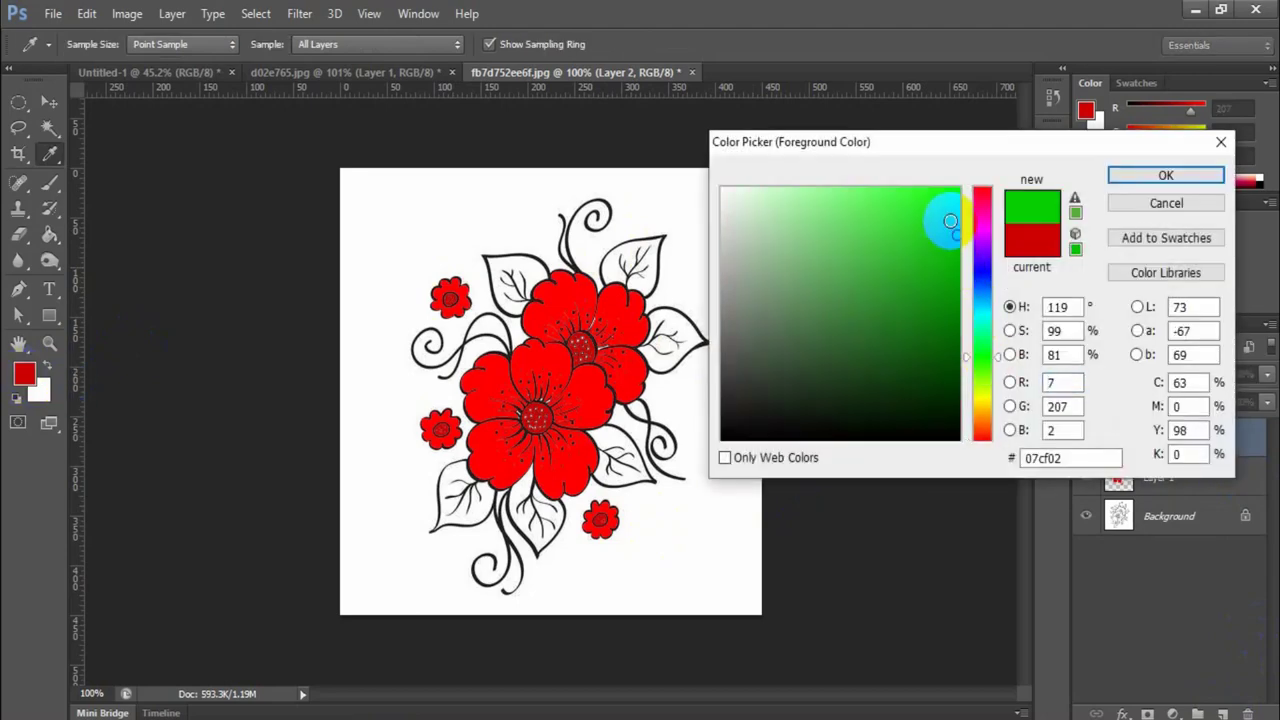
{"action": "left_click", "coordinate": [947, 205]}
{"action": "key", "text": "g"}
Step: Fill the seven leaves around the flowers green
{"action": "left_click", "coordinate": [1143, 172]}
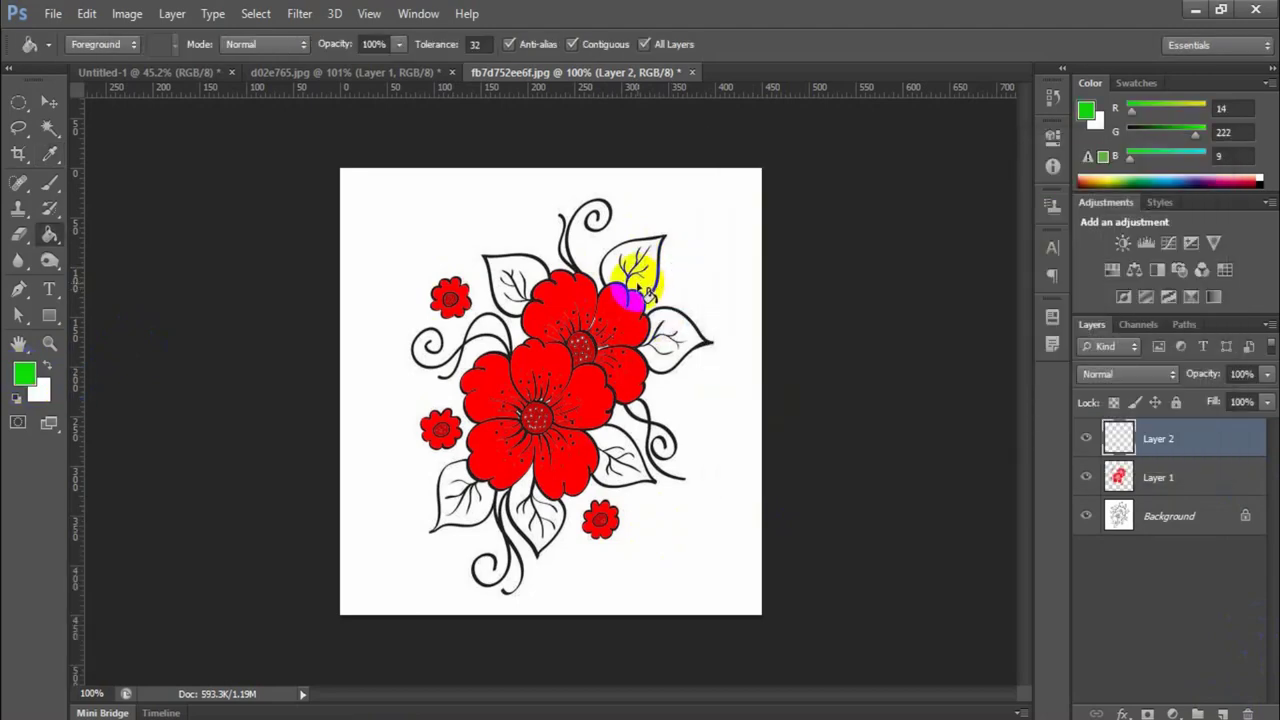
{"action": "left_click", "coordinate": [637, 285]}
{"action": "left_click", "coordinate": [682, 337]}
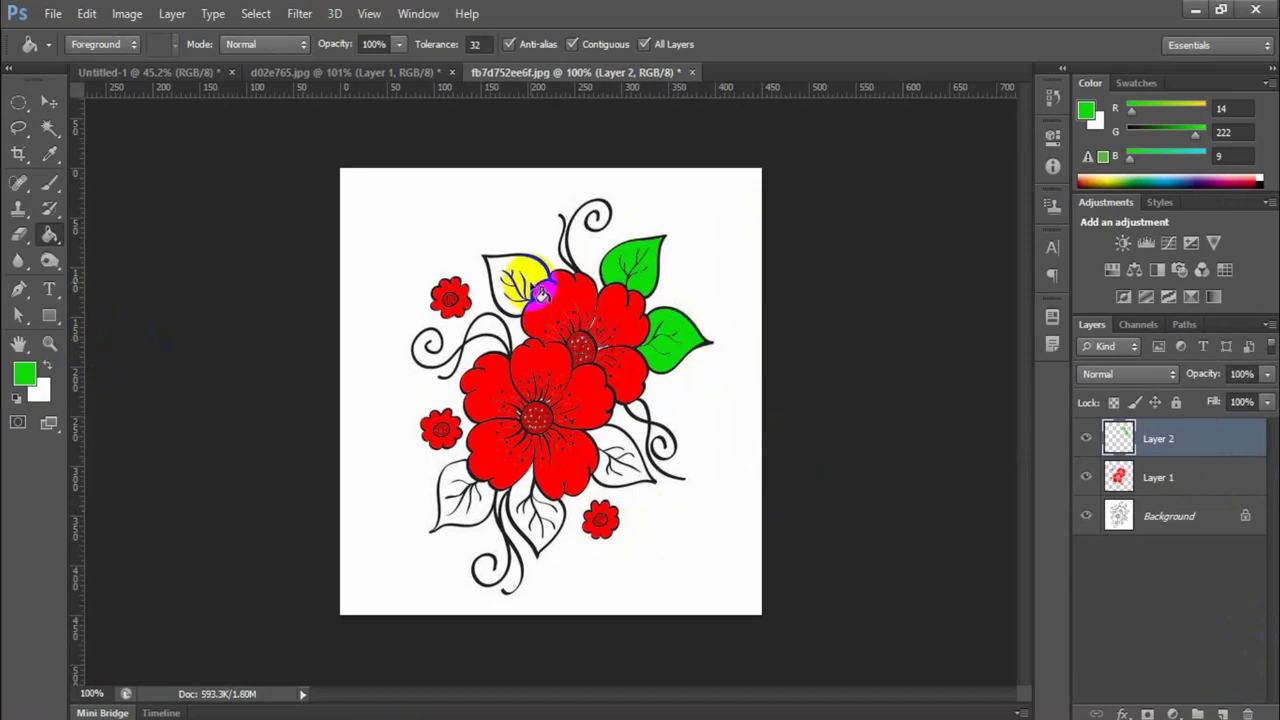
{"action": "left_click", "coordinate": [528, 275]}
{"action": "left_click", "coordinate": [613, 448]}
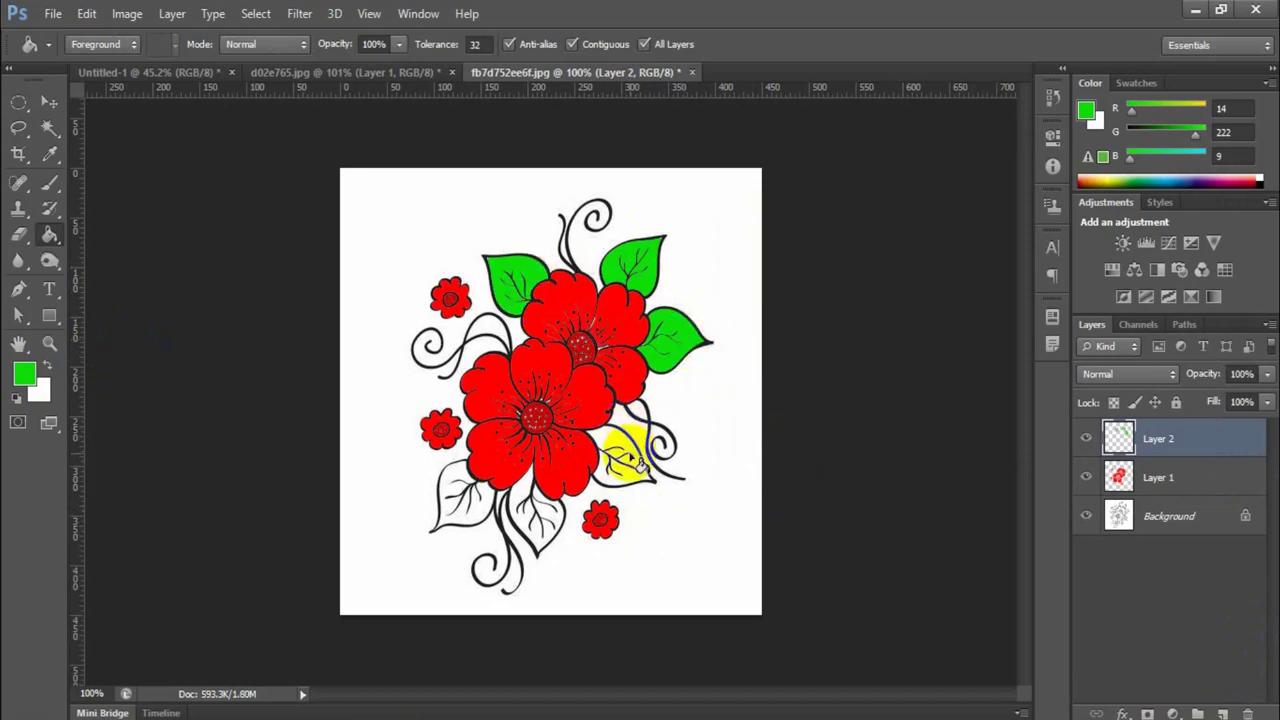
{"action": "left_click", "coordinate": [545, 520]}
{"action": "left_click", "coordinate": [462, 500]}
Step: Return to the Move tool, clear the layer selection and switch to Untitled-1
{"action": "left_click", "coordinate": [50, 104]}
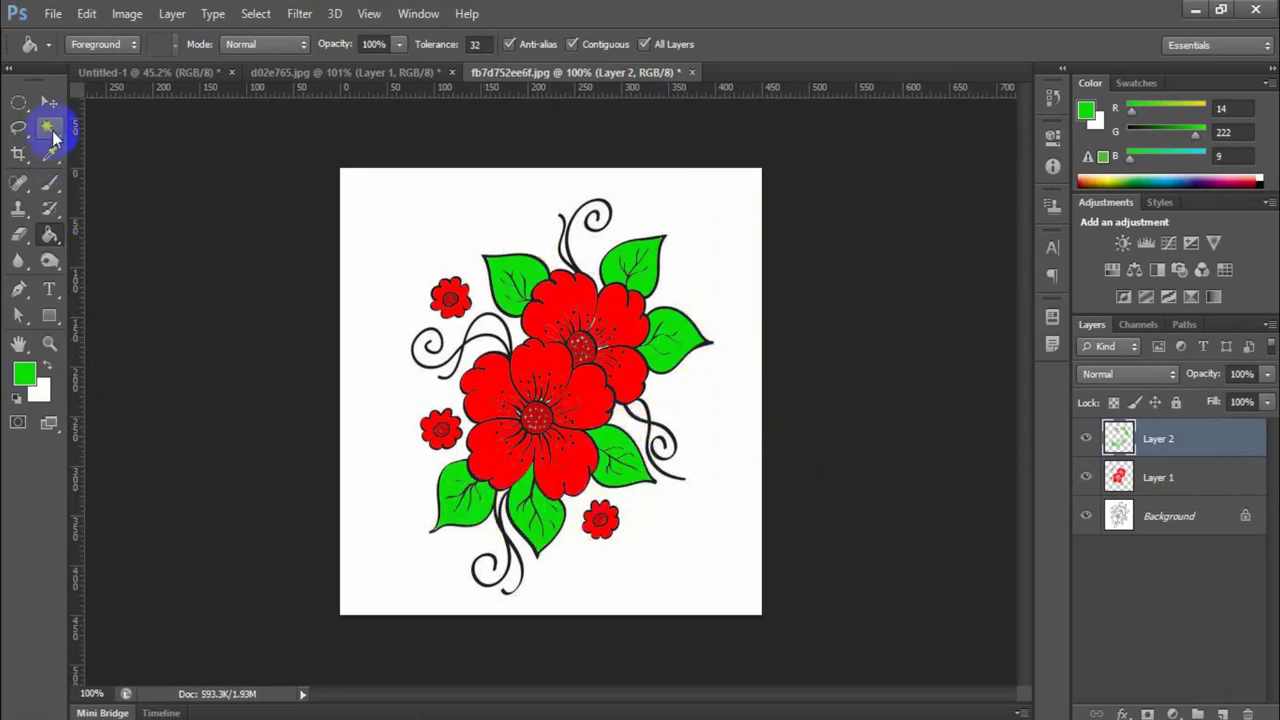
{"action": "left_click", "coordinate": [243, 370]}
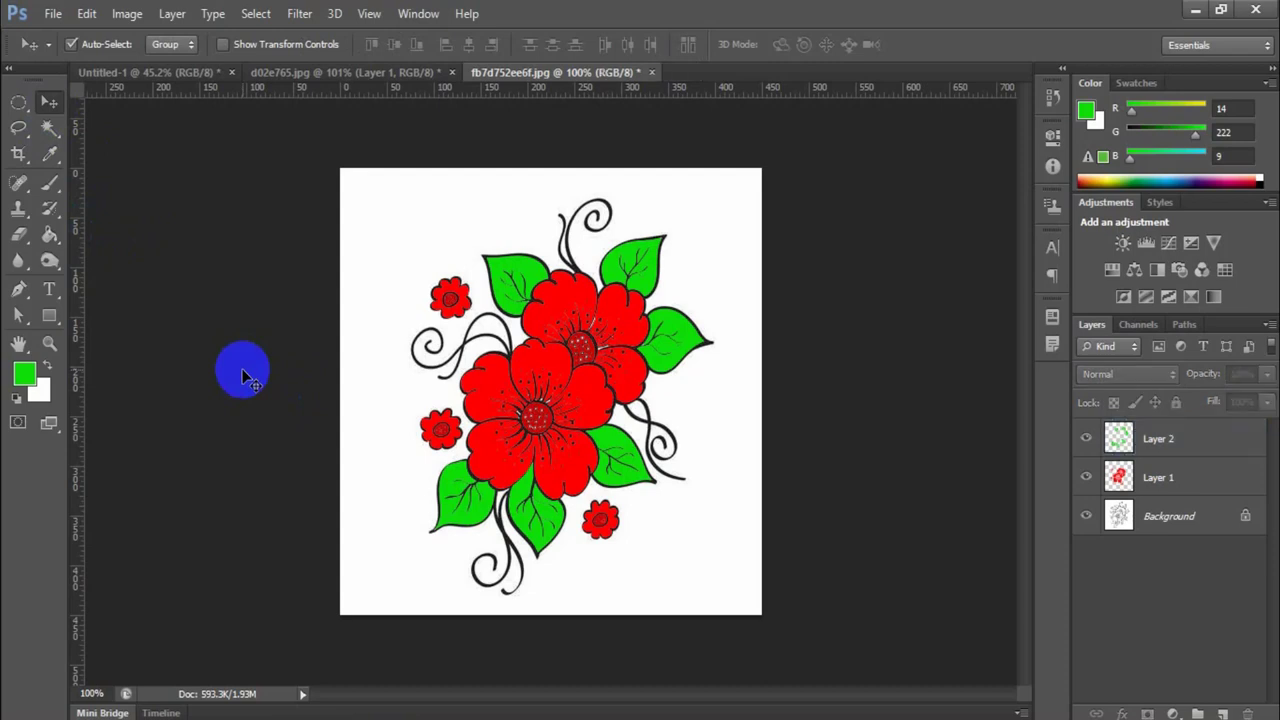
{"action": "left_click", "coordinate": [50, 235]}
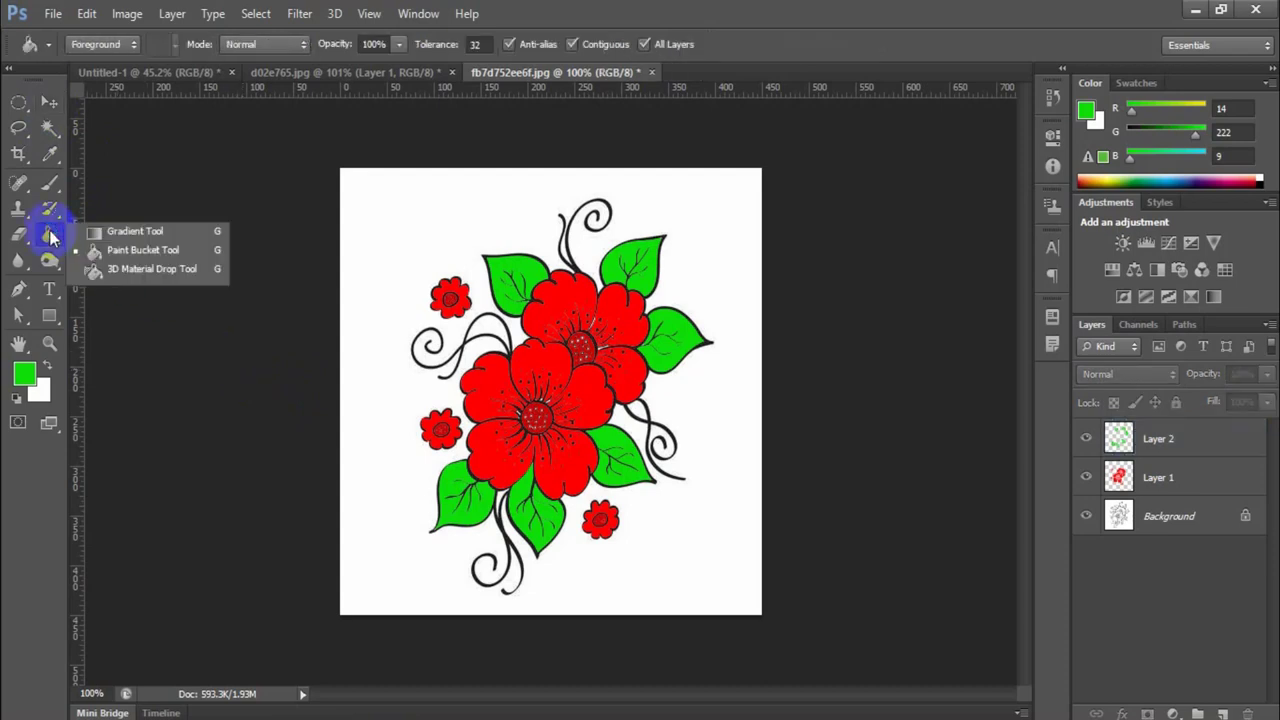
{"action": "left_click", "coordinate": [50, 104]}
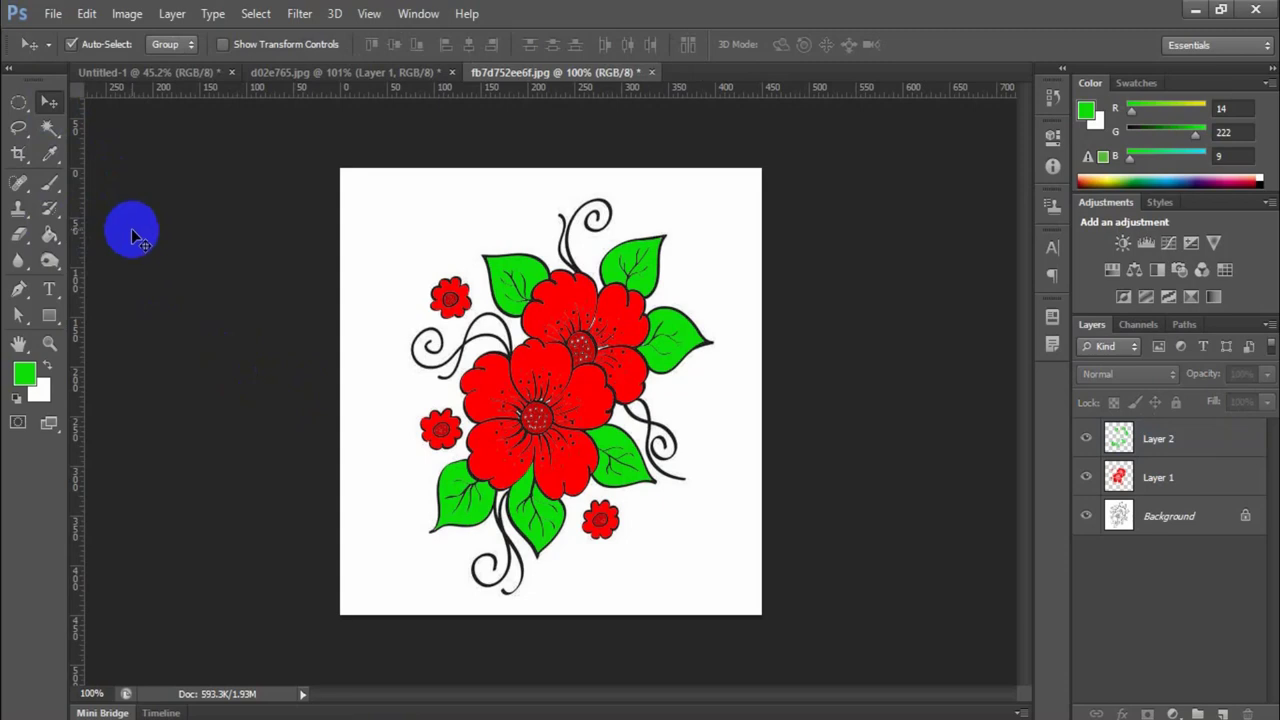
{"action": "left_click", "coordinate": [120, 72]}
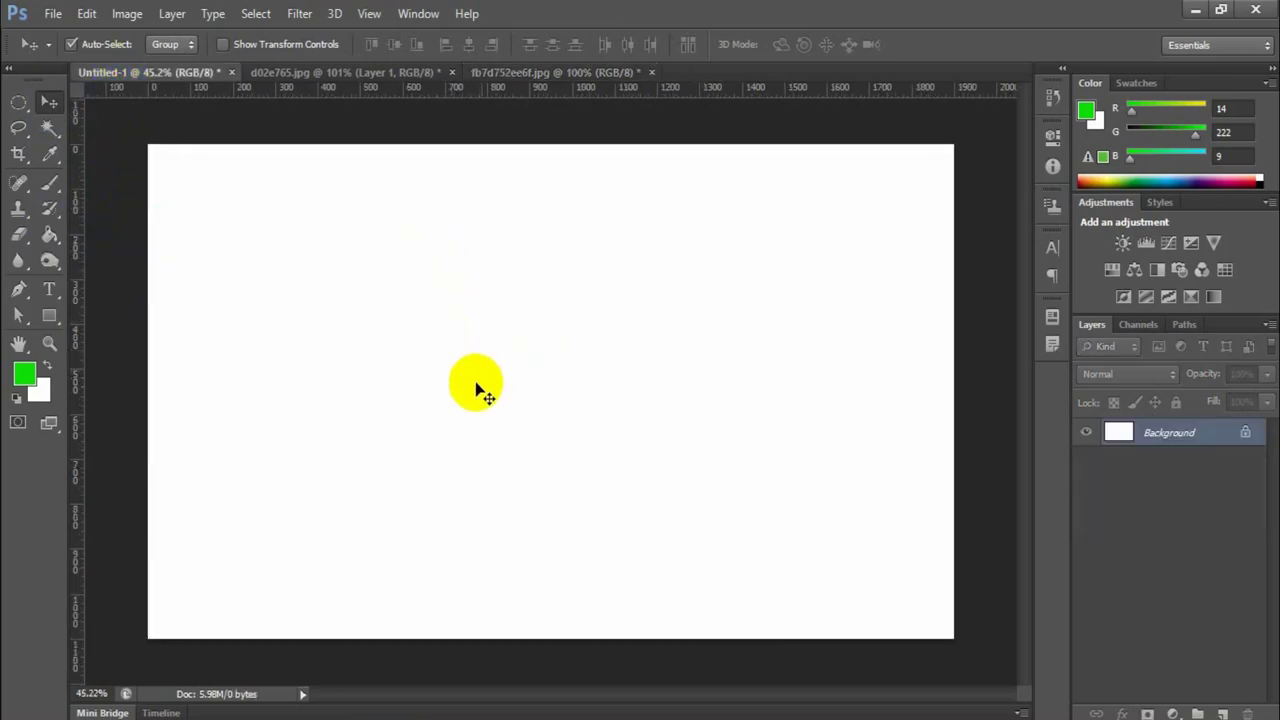
Step: Add a new layer and draw a rectangular selection on the left part of the canvas
{"action": "left_click", "coordinate": [1222, 712]}
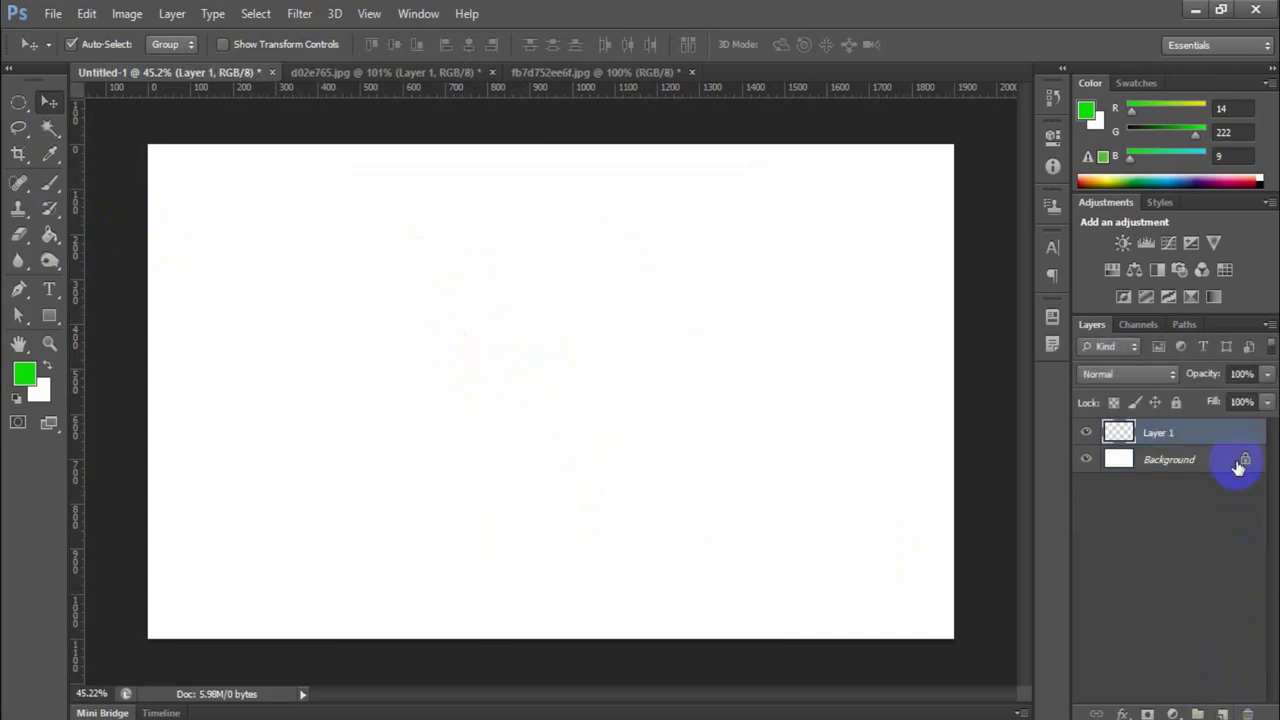
{"action": "left_click_drag", "start_coordinate": [20, 100], "coordinate": [77, 102]}
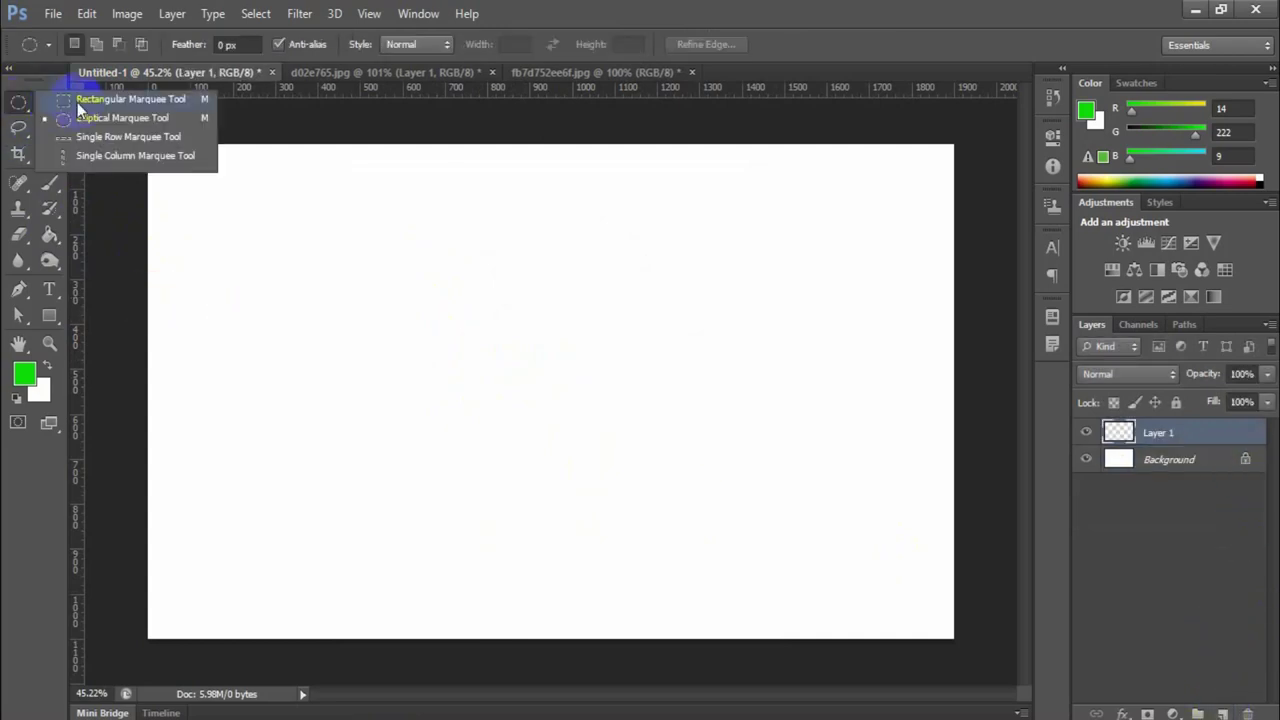
{"action": "left_click", "coordinate": [139, 103]}
{"action": "left_click_drag", "start_coordinate": [278, 211], "coordinate": [714, 517]}
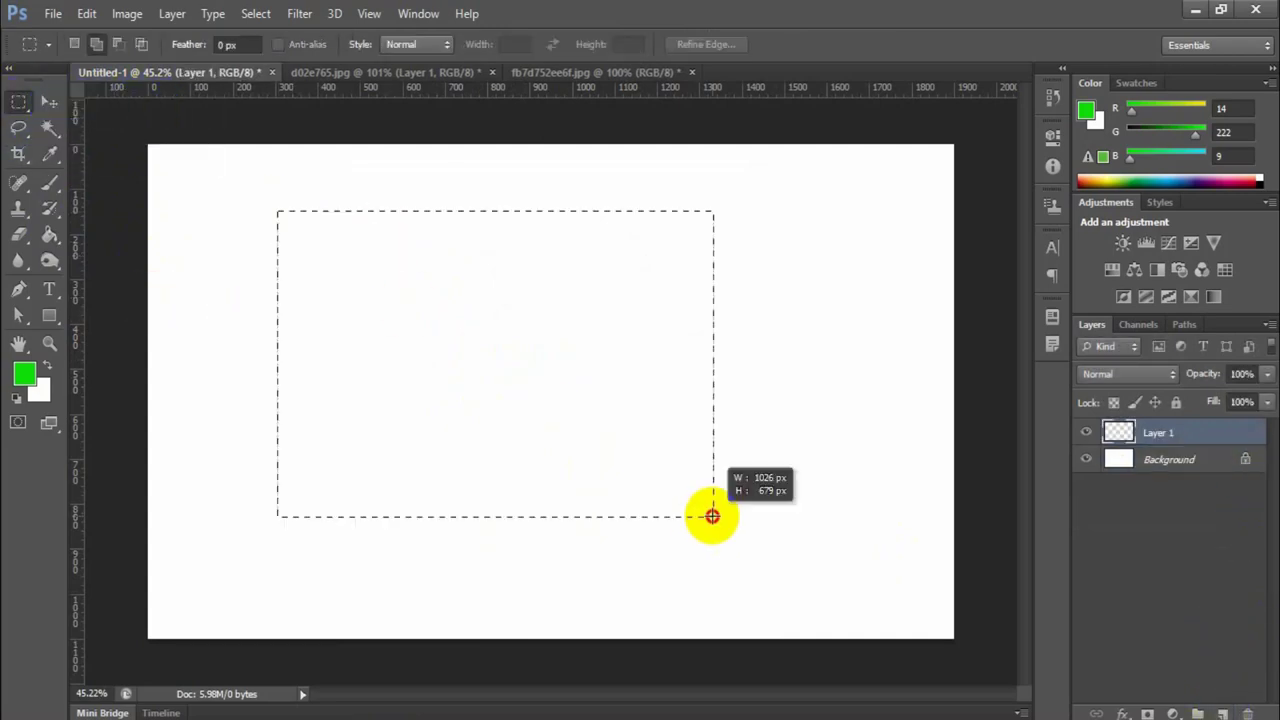
Step: Fill the rectangular selection green (14, 222, 9) and deselect with Ctrl+D
{"action": "left_click_drag", "start_coordinate": [50, 236], "coordinate": [133, 262]}
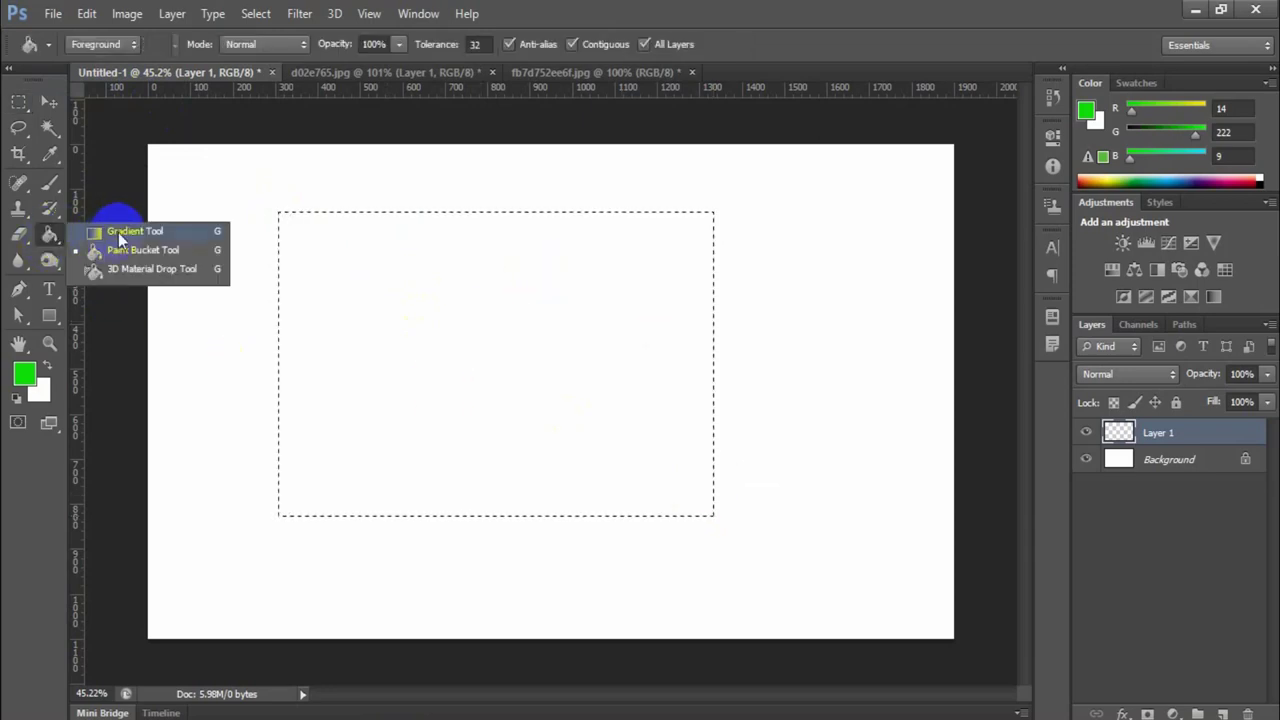
{"action": "left_click", "coordinate": [137, 252]}
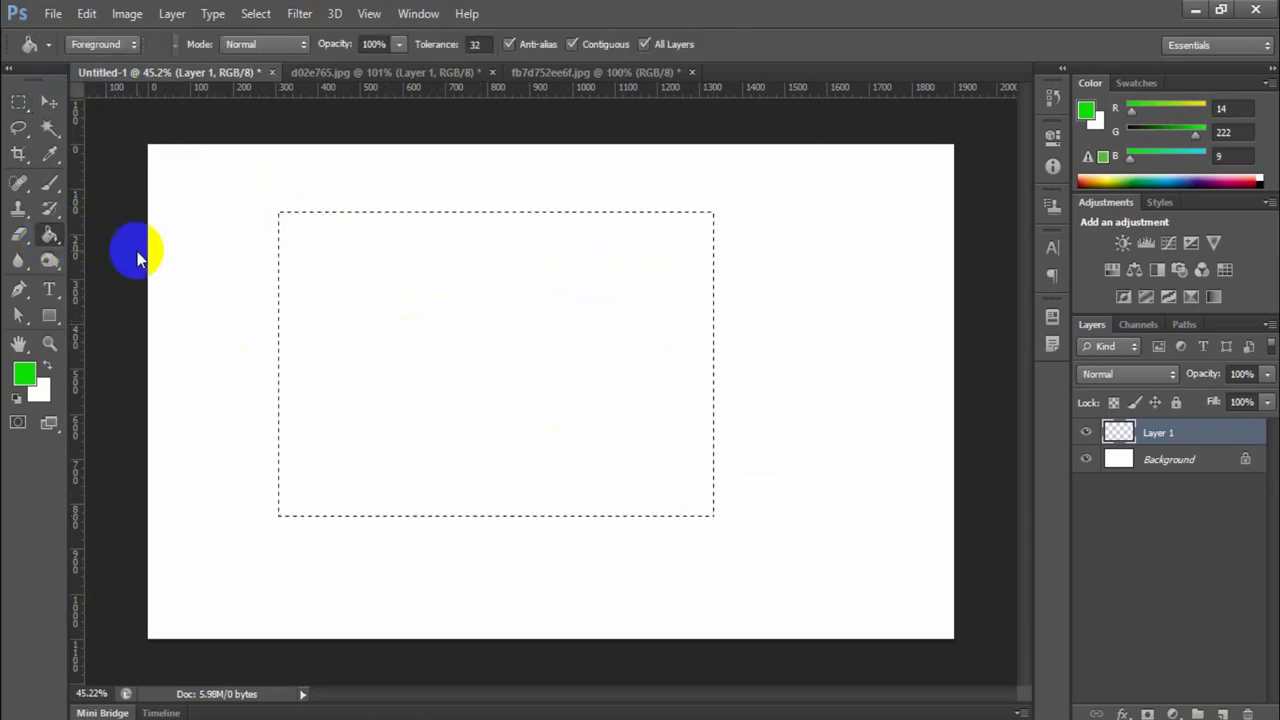
{"action": "left_click", "coordinate": [390, 396]}
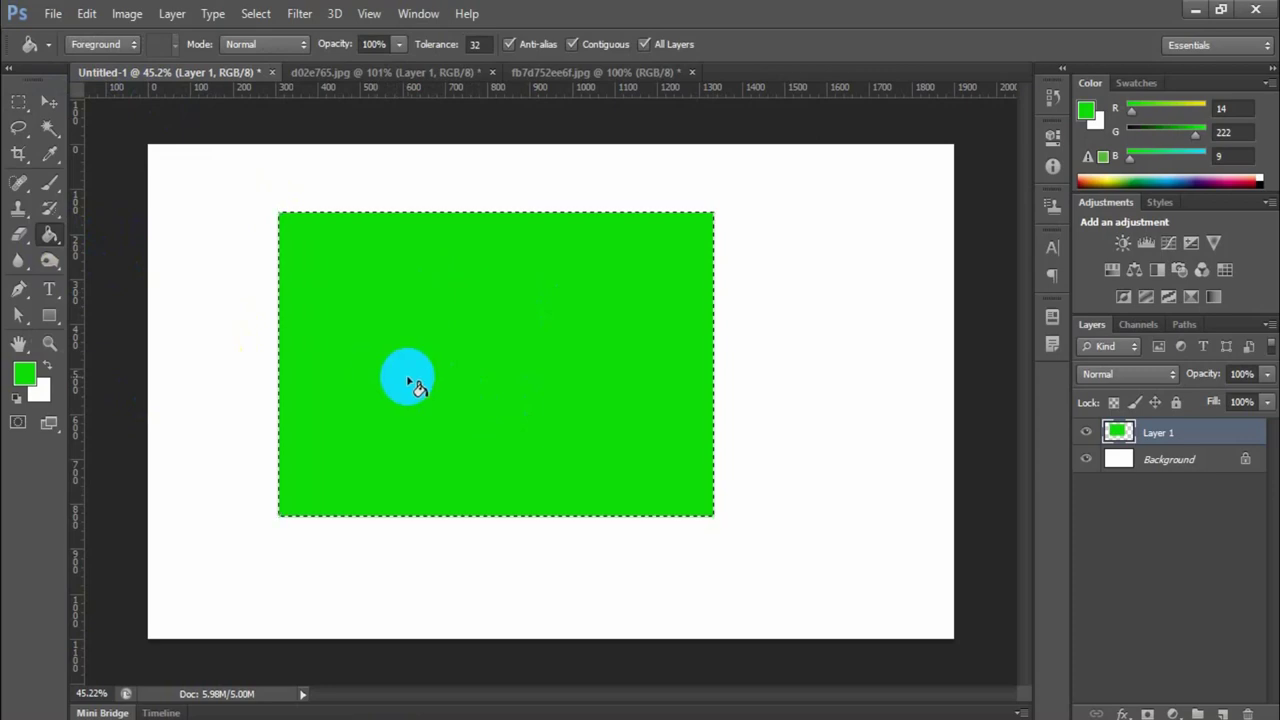
{"action": "left_click", "coordinate": [49, 102]}
{"action": "key", "text": "ctrl+d"}
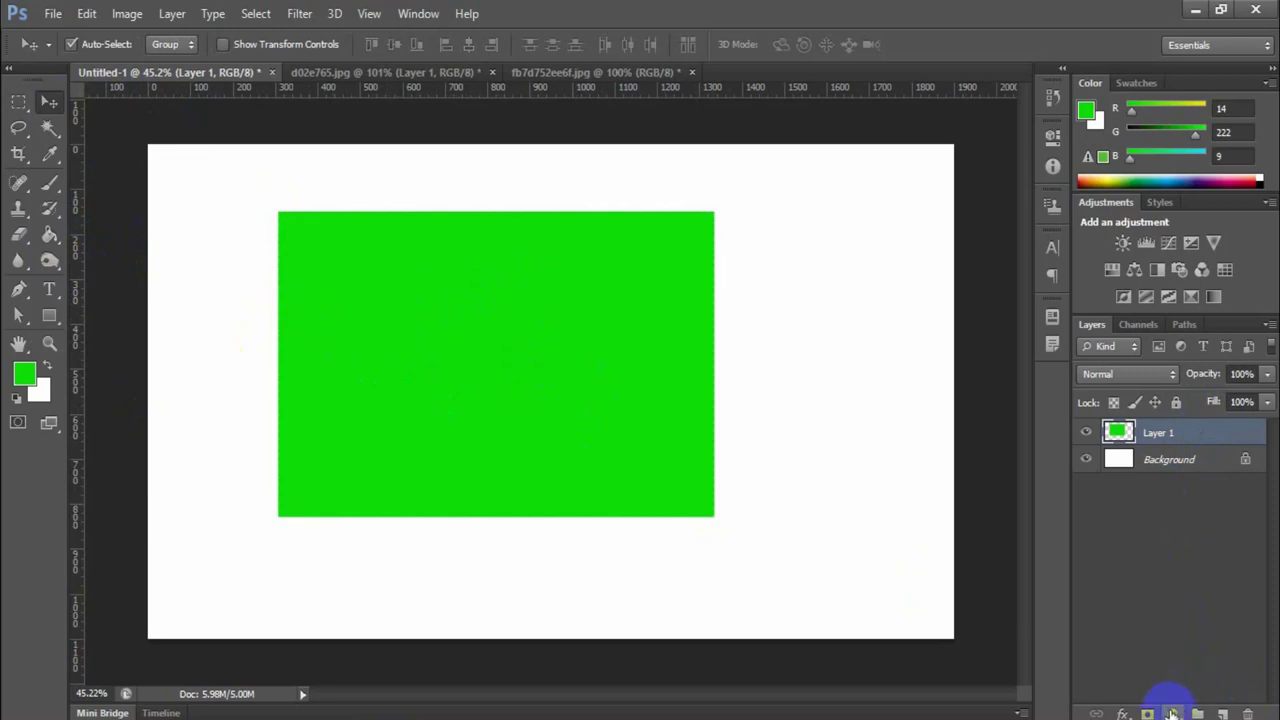
{"action": "left_click", "coordinate": [1122, 713]}
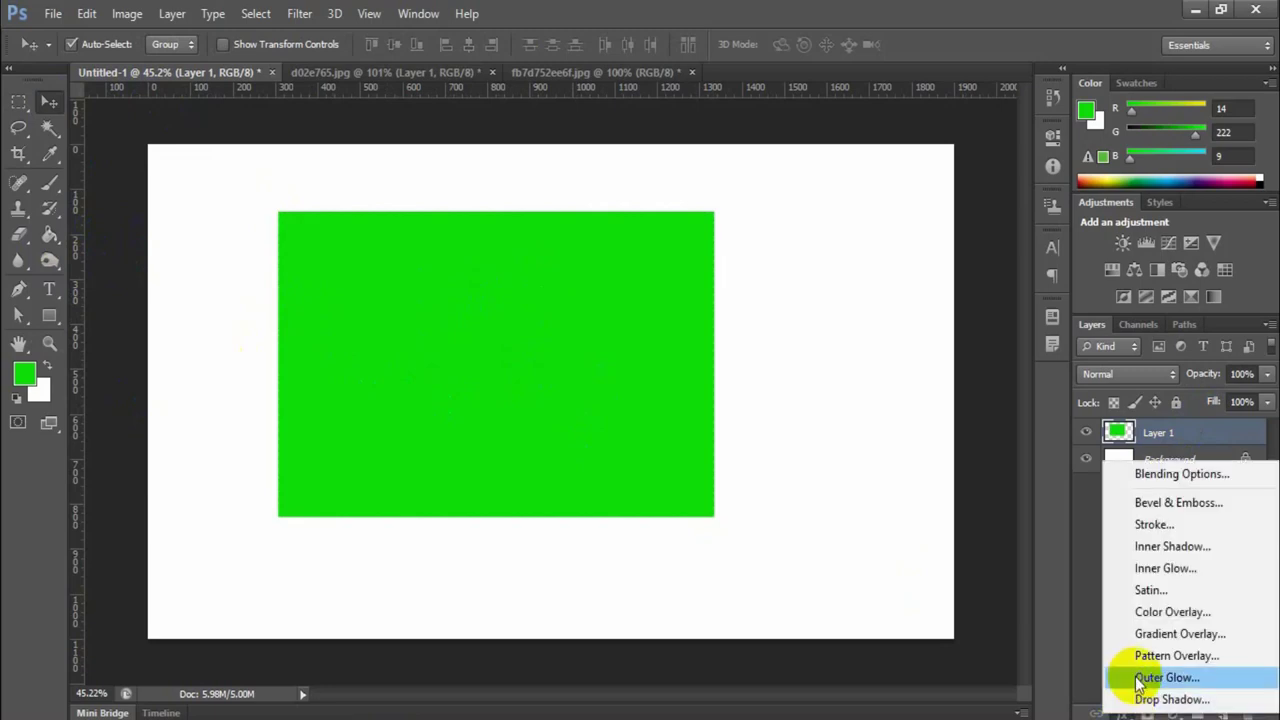
{"action": "left_click", "coordinate": [1087, 665]}
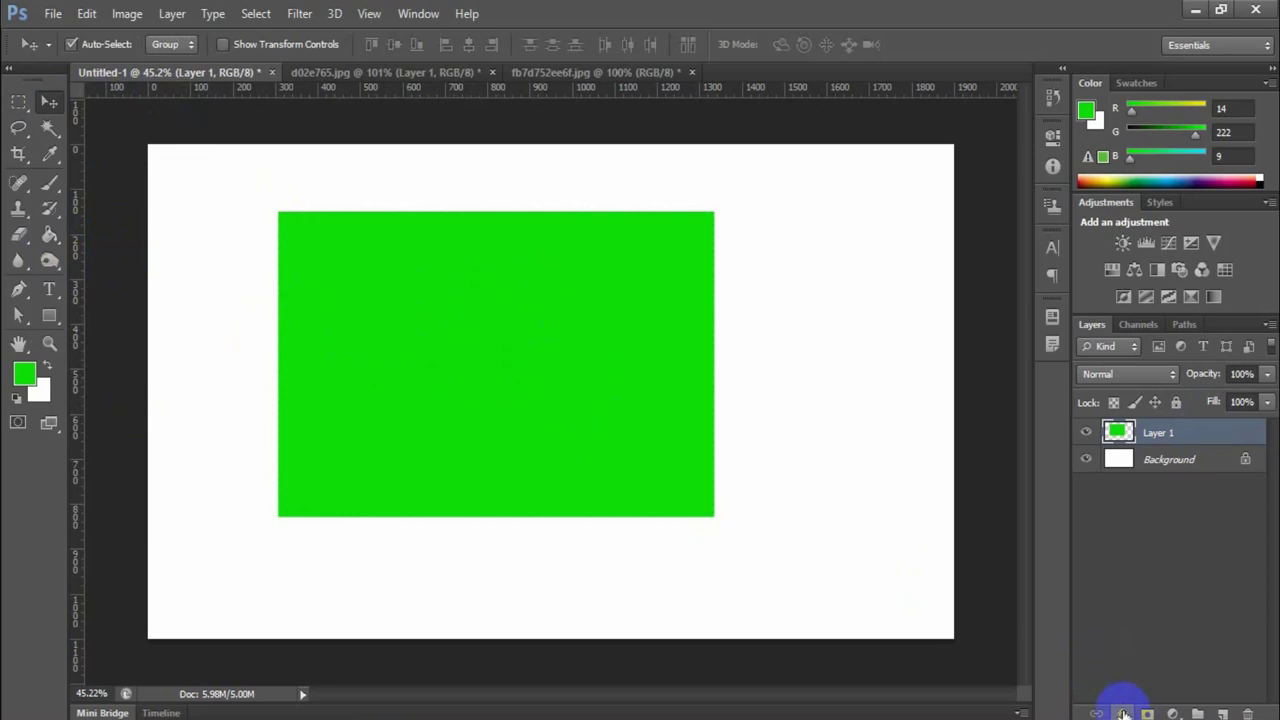
{"action": "left_click", "coordinate": [1122, 713]}
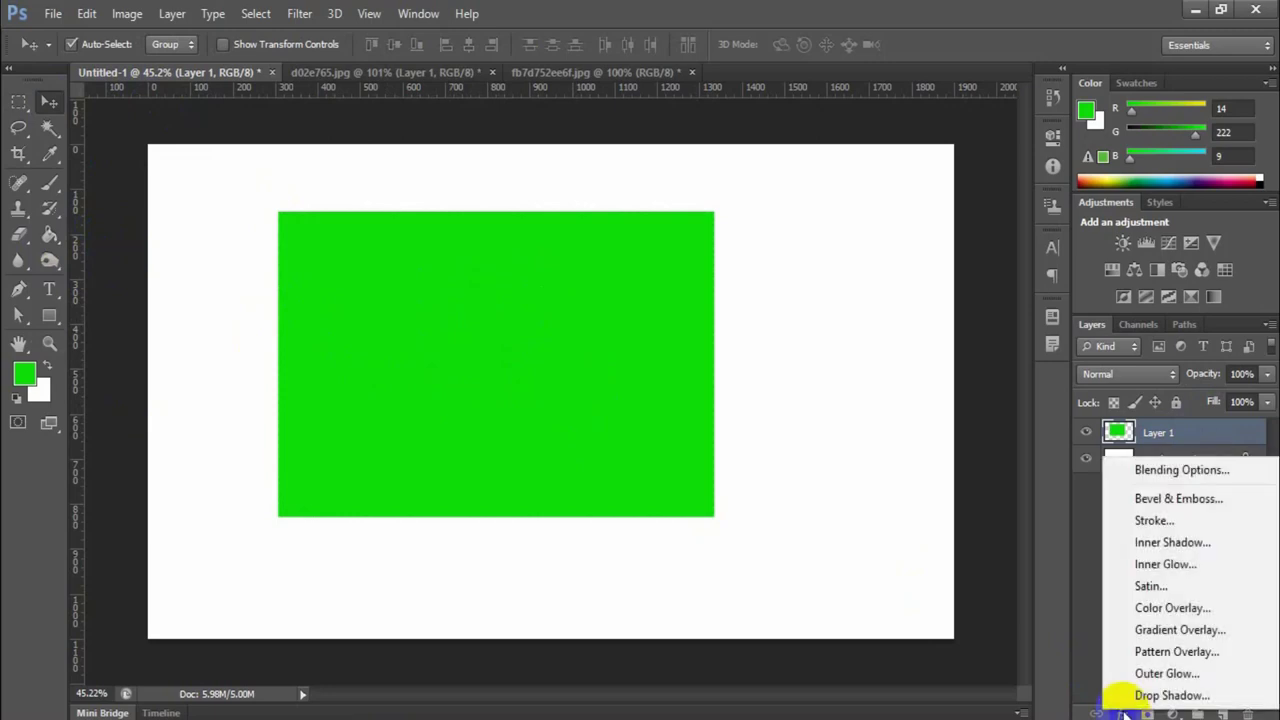
{"action": "left_click", "coordinate": [1180, 631]}
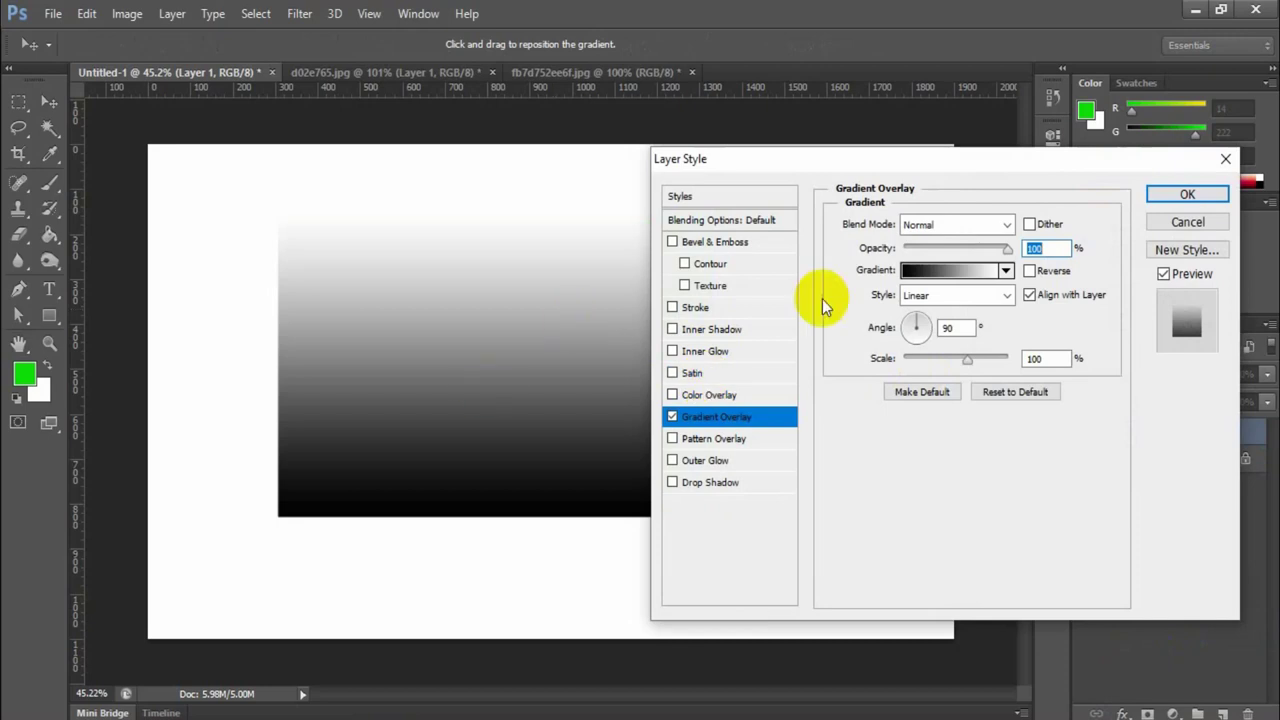
{"action": "left_click", "coordinate": [962, 270]}
{"action": "left_click", "coordinate": [766, 228]}
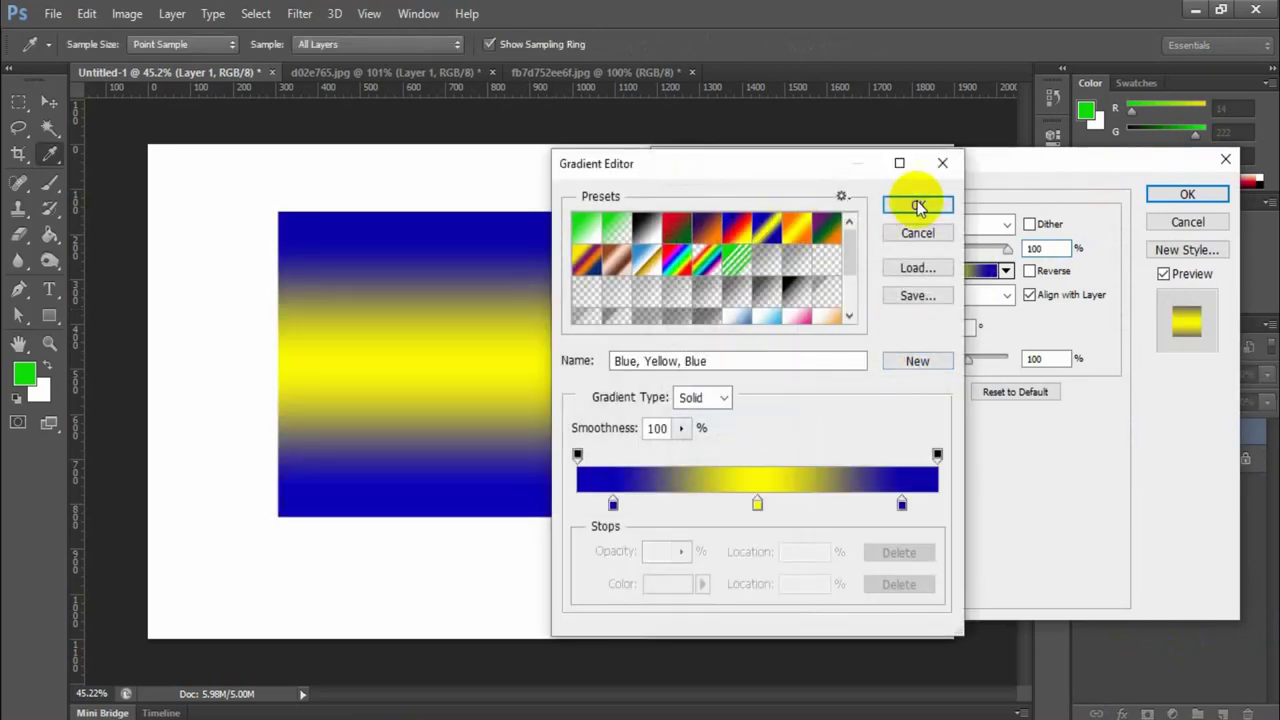
{"action": "left_click", "coordinate": [918, 206]}
{"action": "left_click", "coordinate": [1180, 222]}
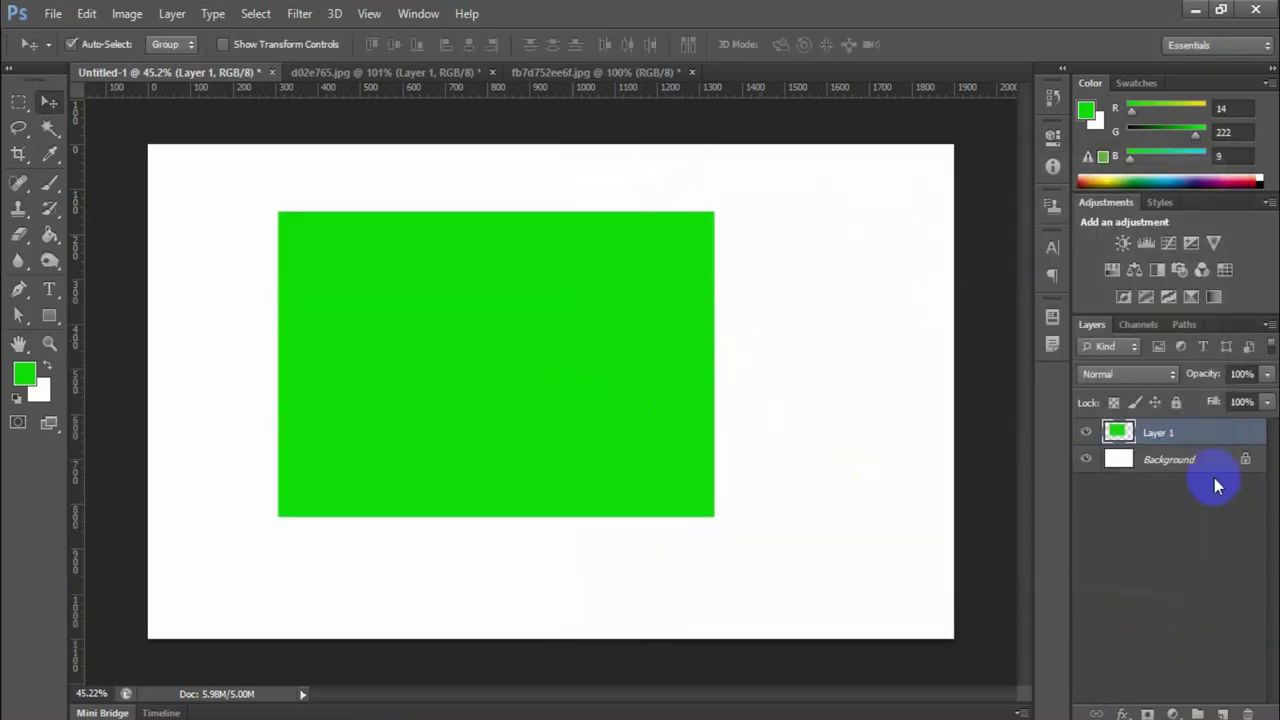
{"action": "left_click", "coordinate": [49, 237]}
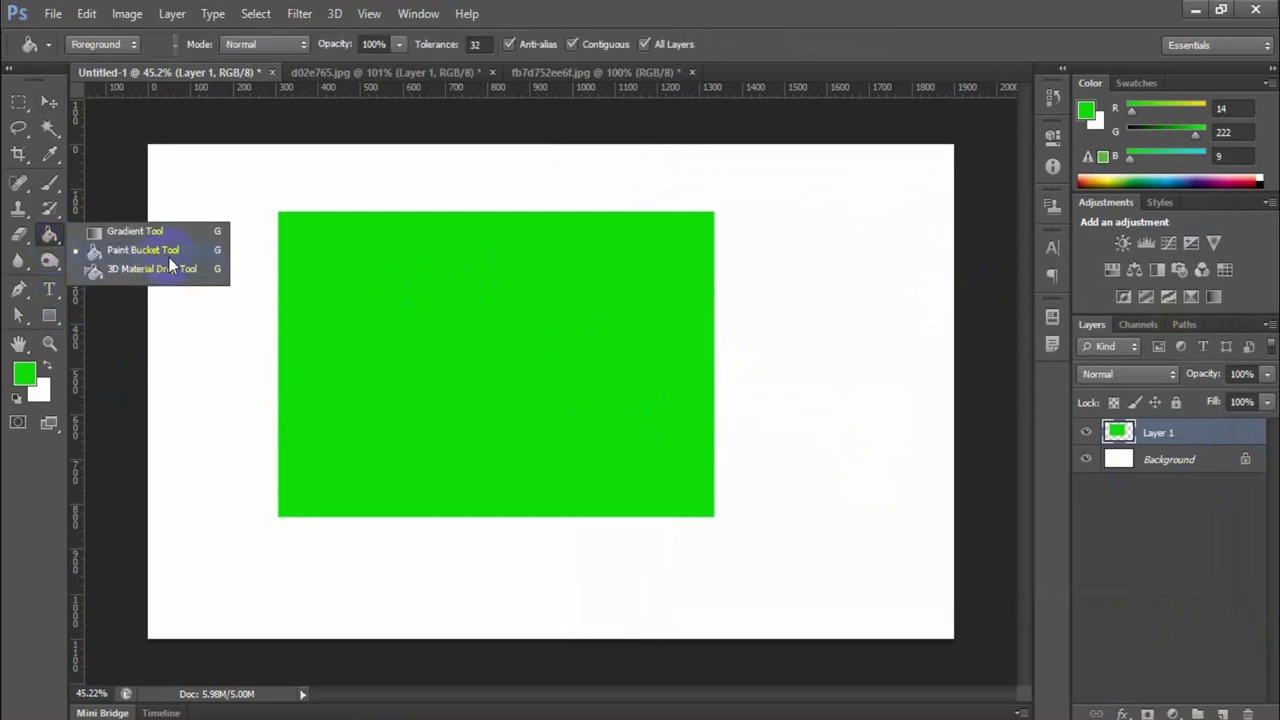
Step: With the Move tool active, delete Layer 1 holding the green rectangle
{"action": "left_click", "coordinate": [49, 102]}
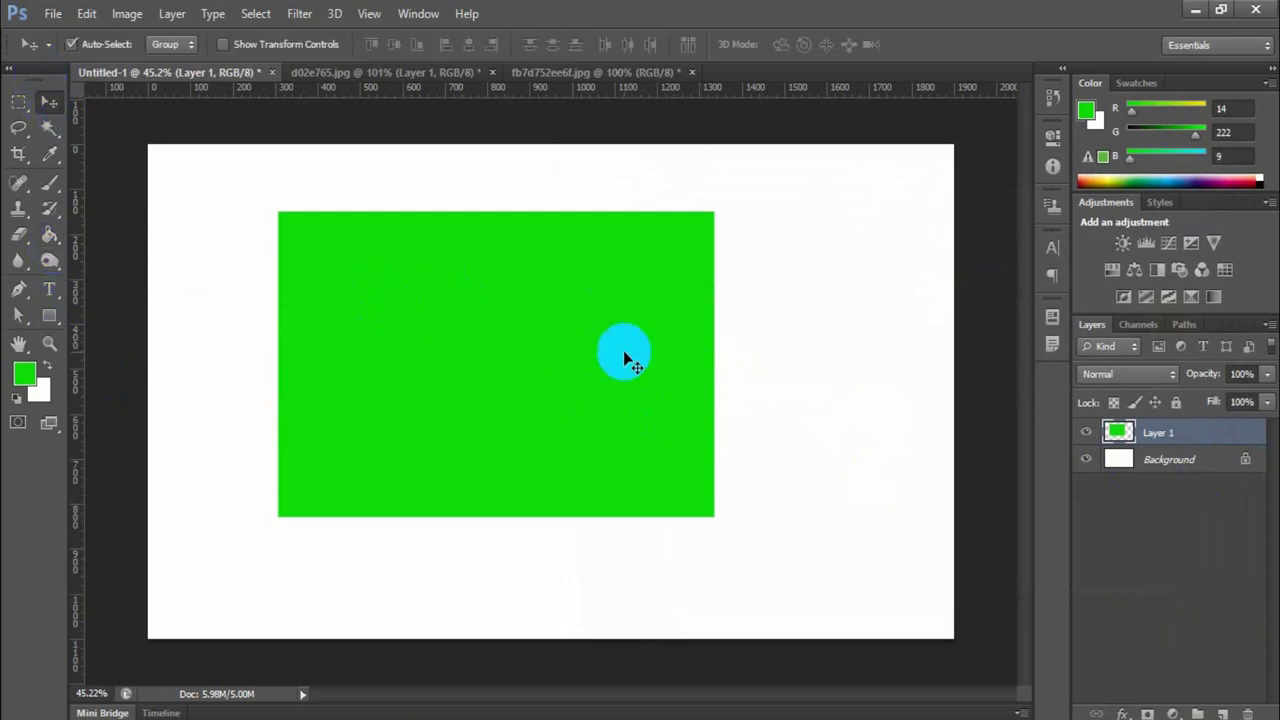
{"action": "key", "text": "Delete"}
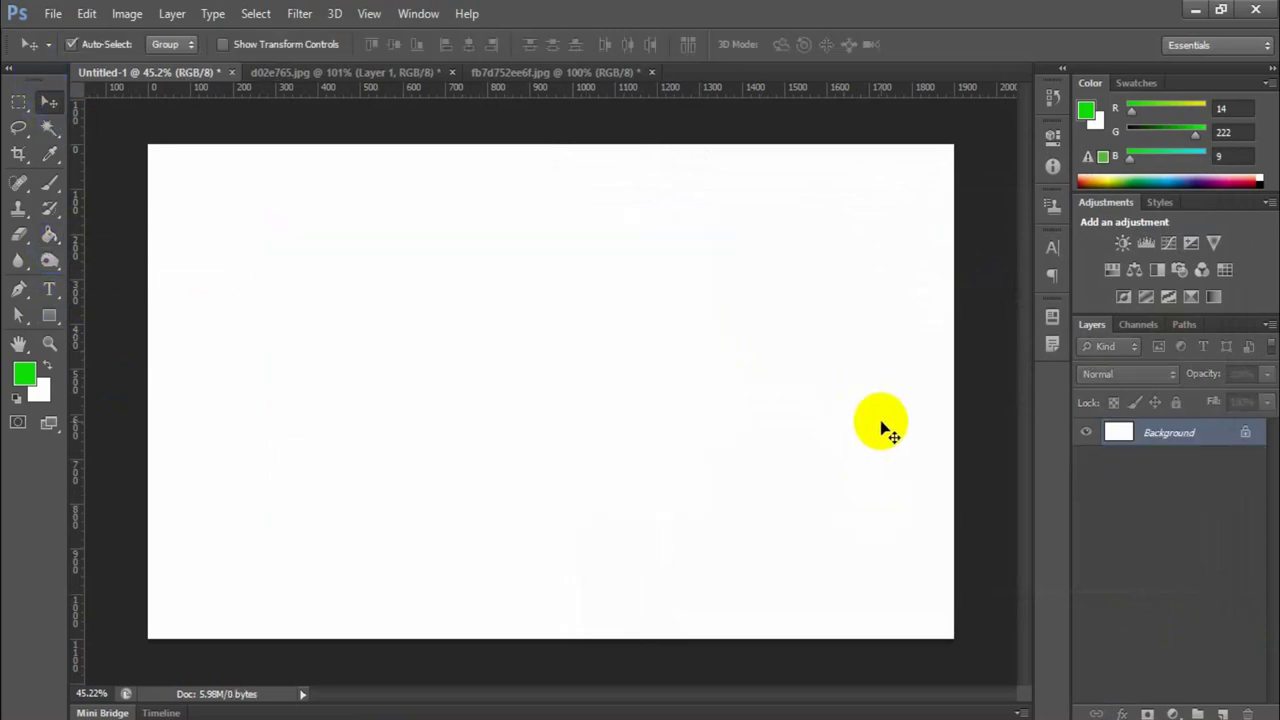